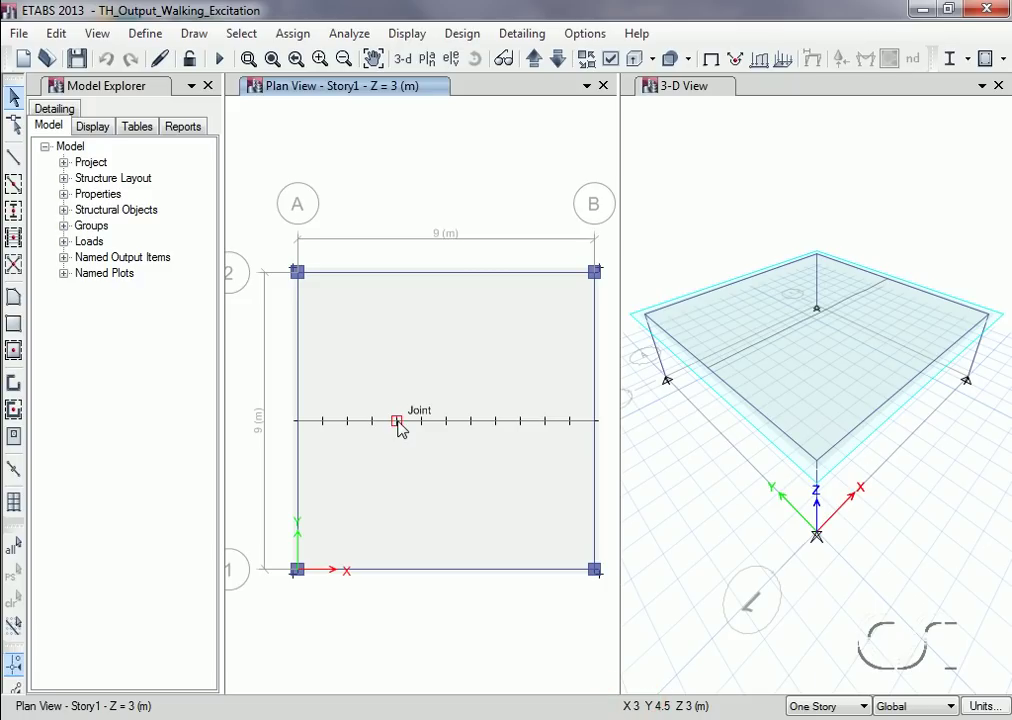
Start a new user-defined time history function and name it Foot Fall.
left_click(145, 33)
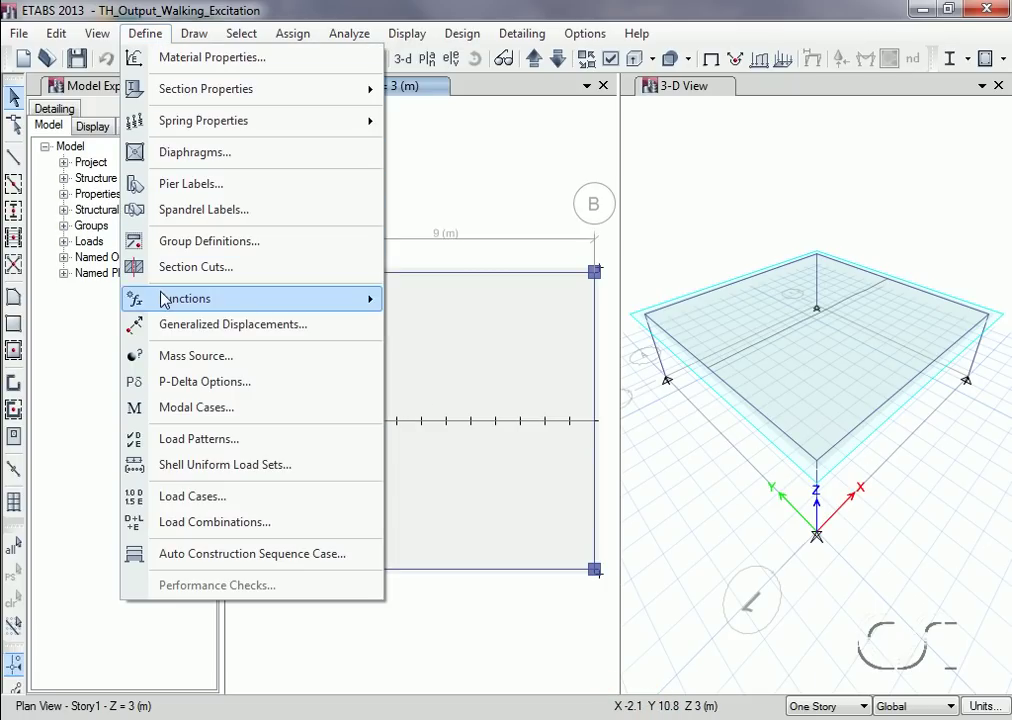
mouse_move(275, 300)
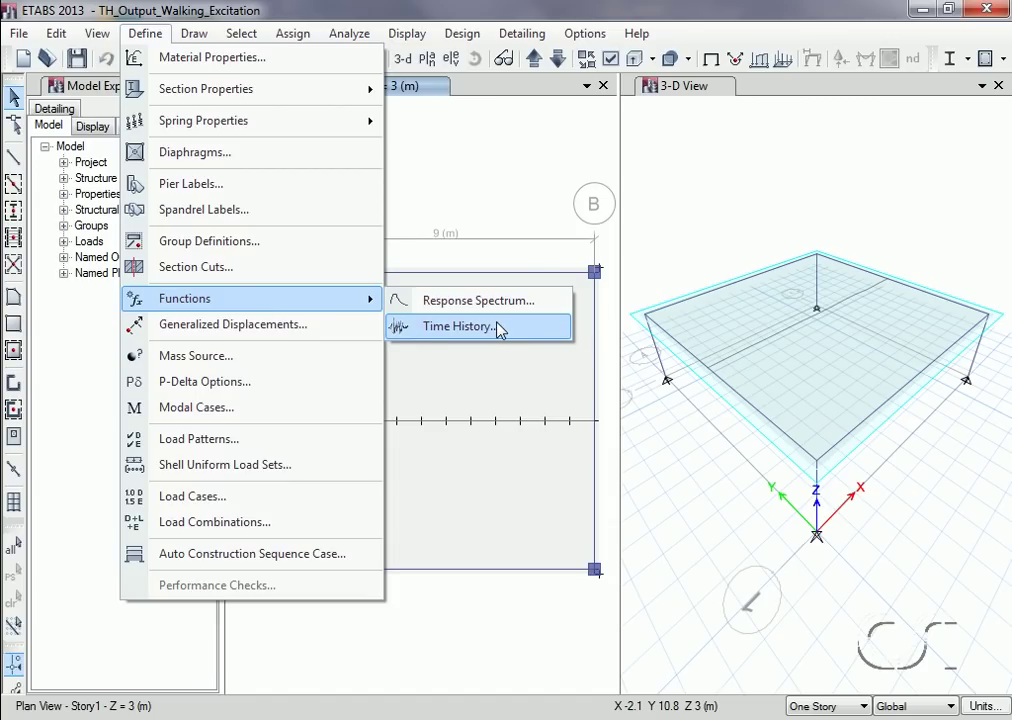
left_click(460, 326)
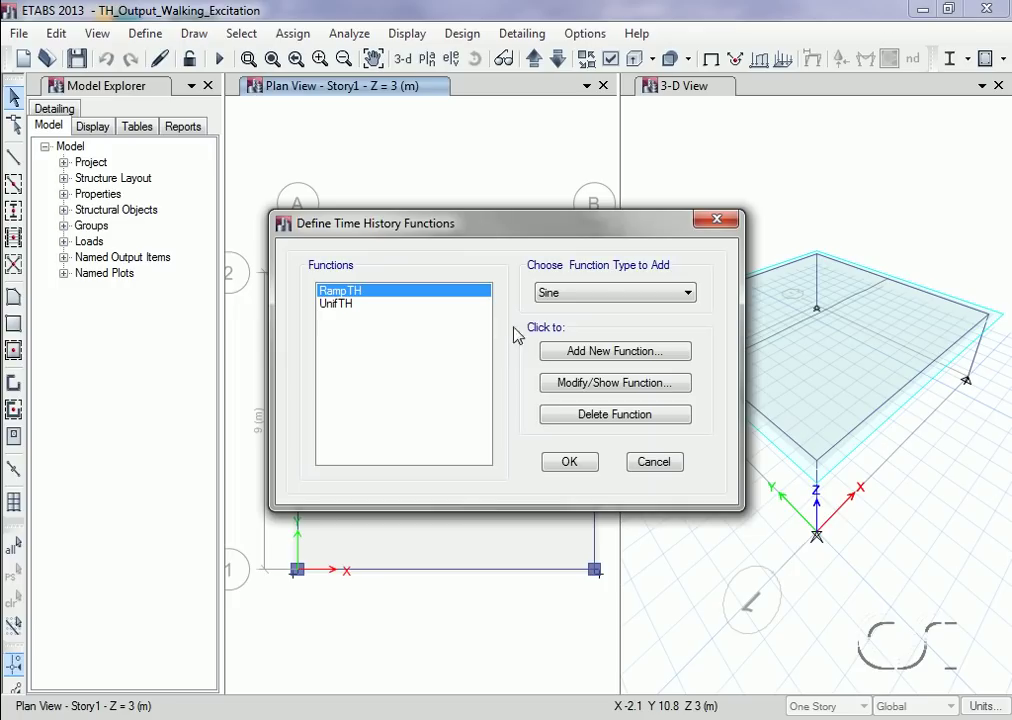
left_click(594, 295)
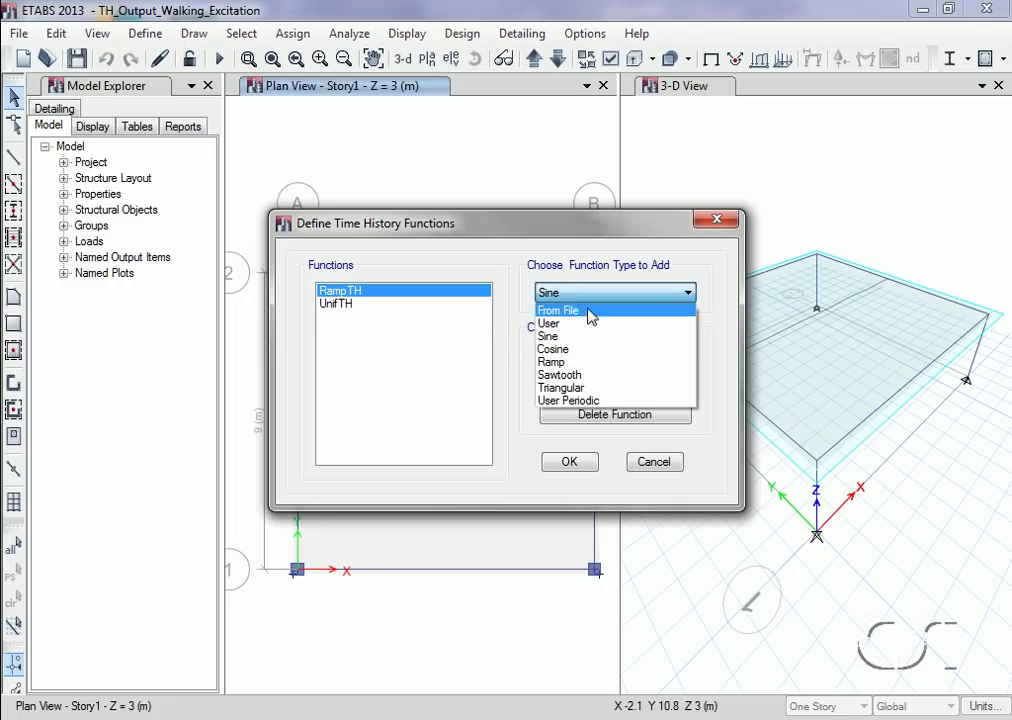
left_click(590, 324)
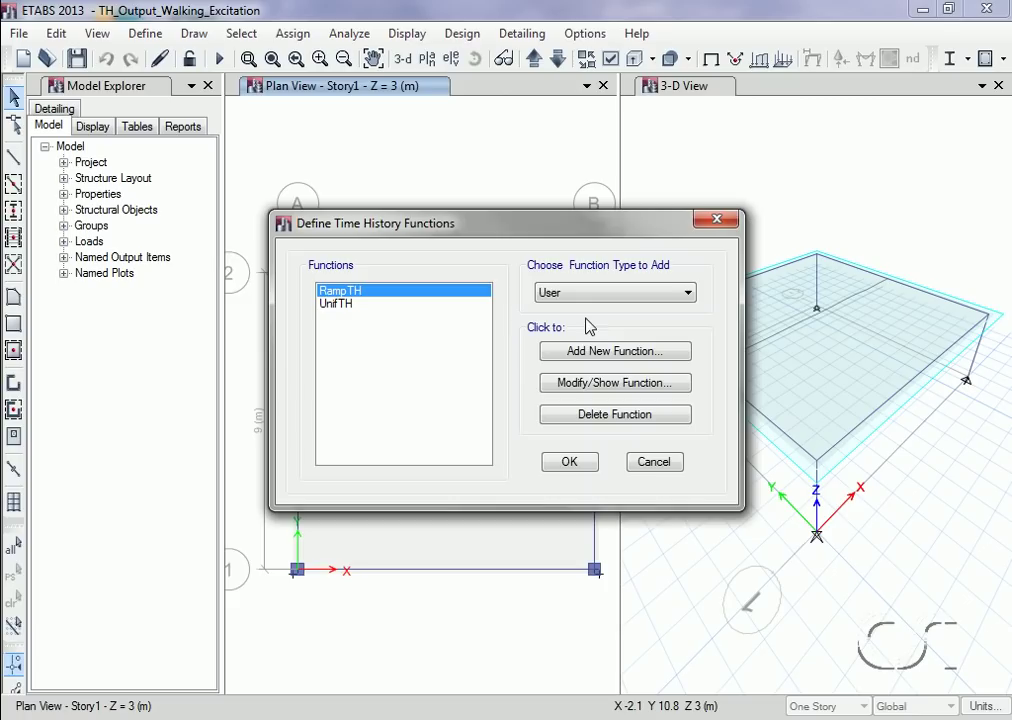
left_click(630, 352)
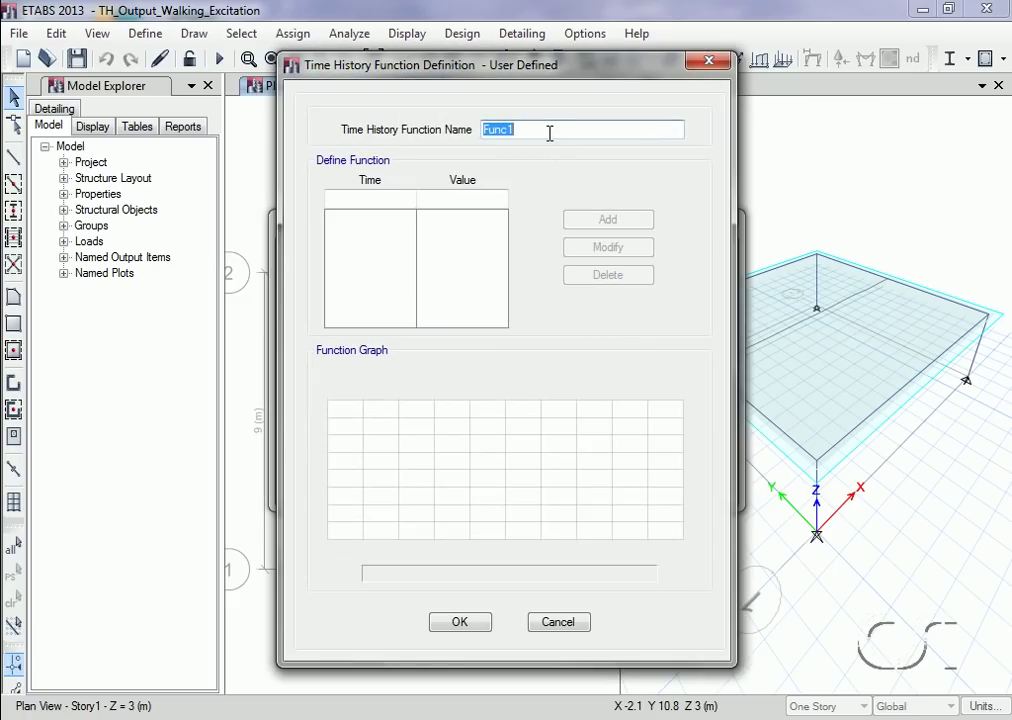
type("Foot Fall")
Add two points to the Foot Fall function: time 0 with value 0, and time 0.225 with value 1.
left_click(374, 199)
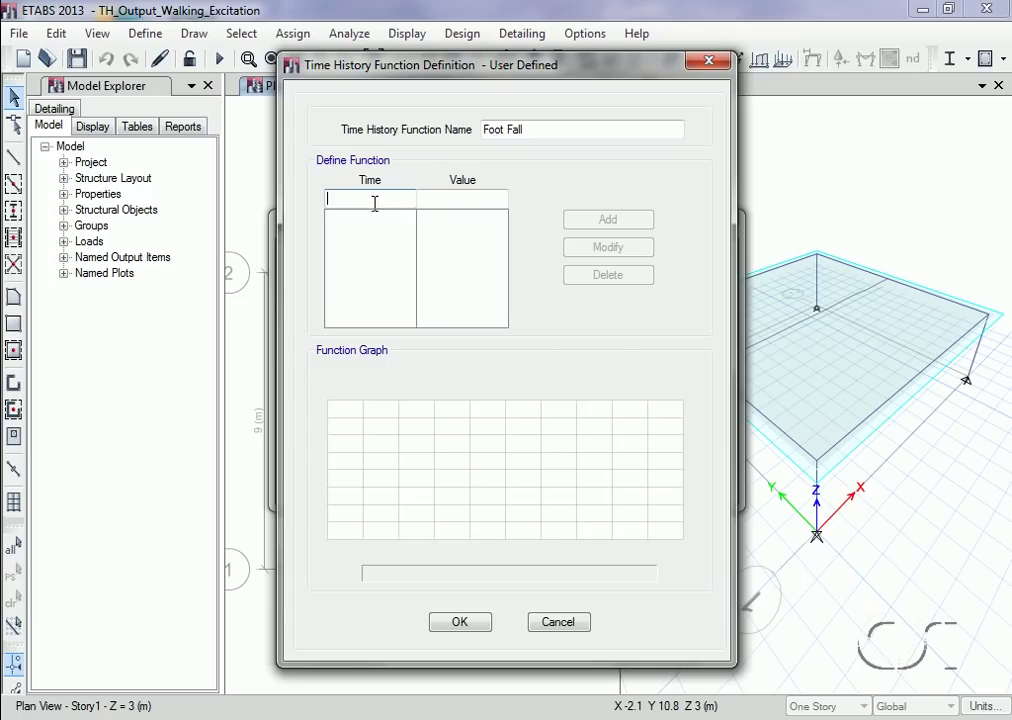
type("0")
left_click(447, 197)
type("0")
left_click(606, 221)
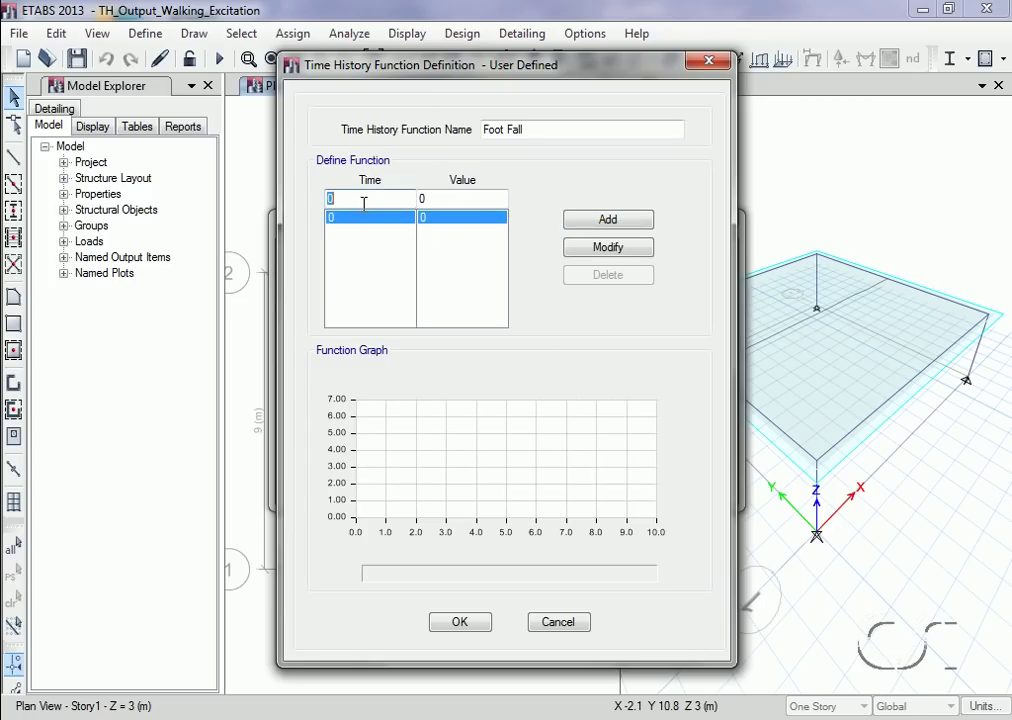
type(".225")
double_click(436, 197)
type("1")
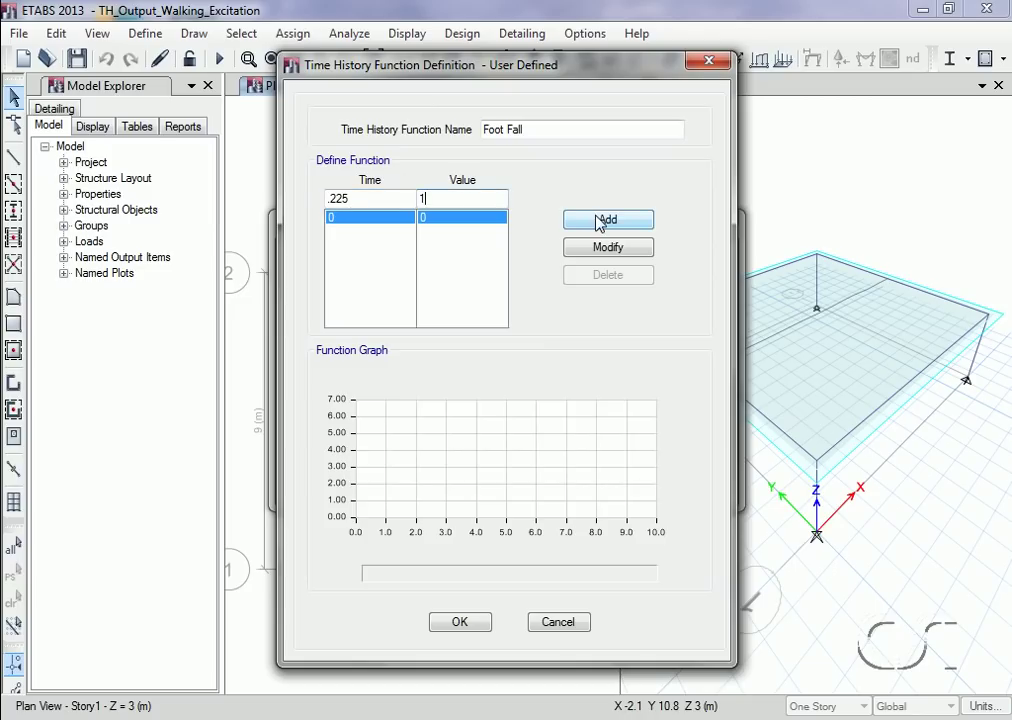
left_click(599, 220)
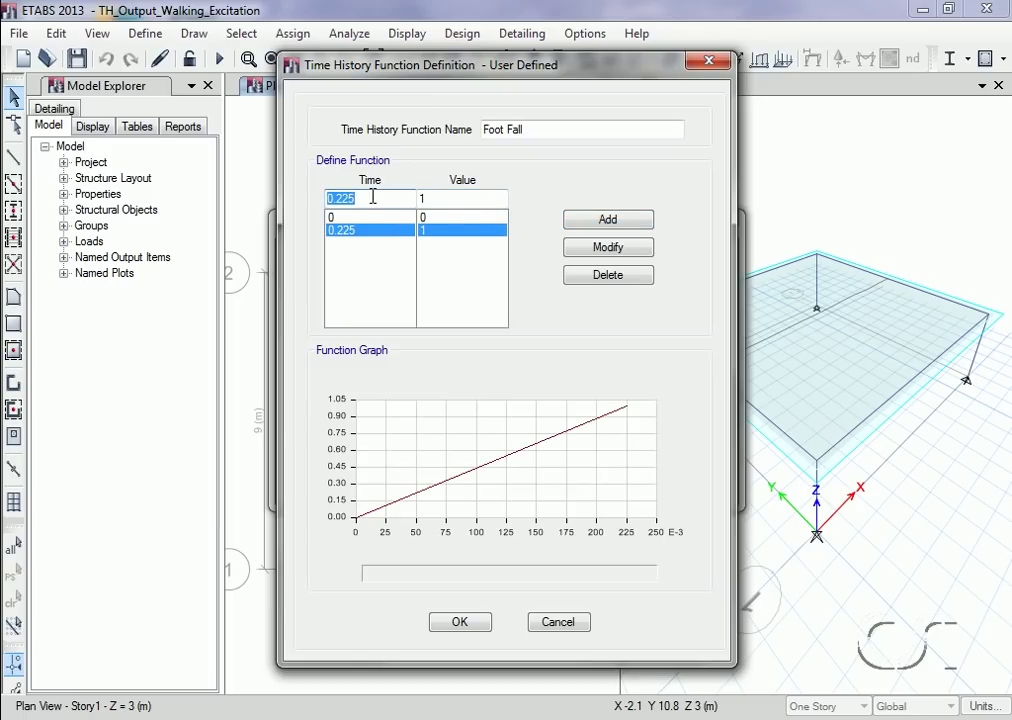
Add a point at time 0.45 with value 0 and accept the Foot Fall function.
type("0.45")
left_click(453, 200)
double_click(453, 200)
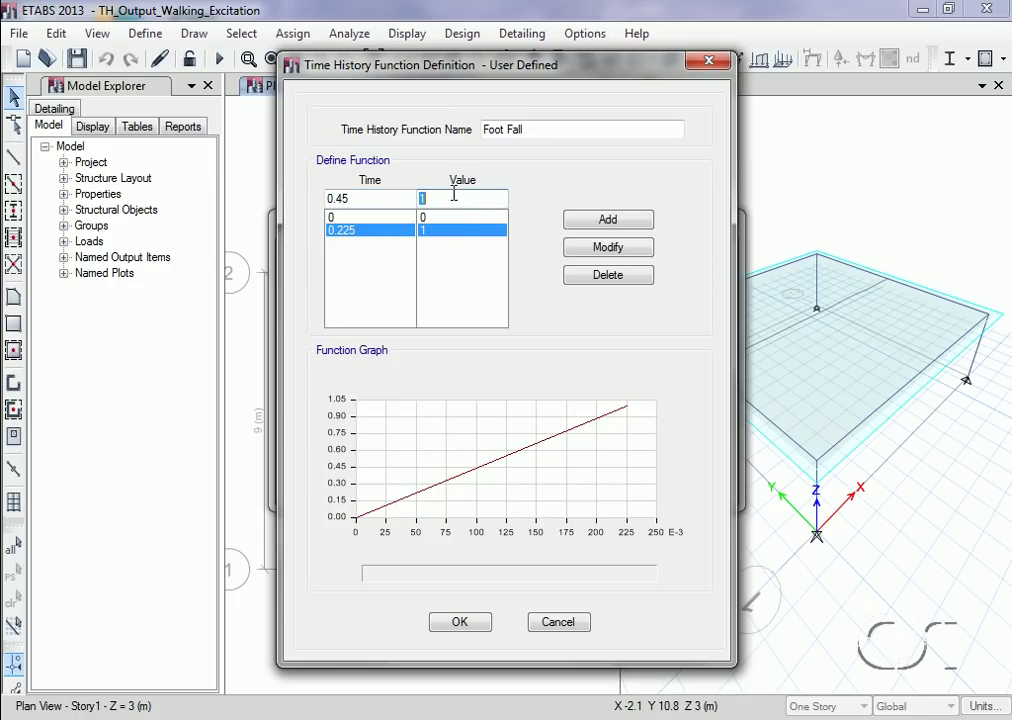
type("0")
left_click(608, 220)
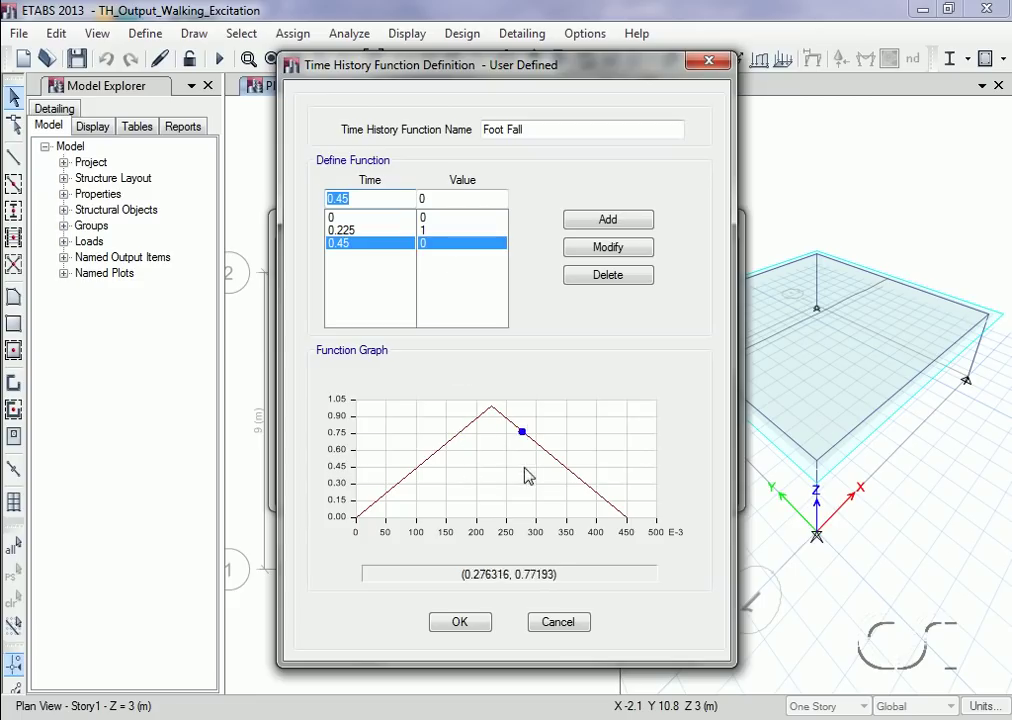
left_click(459, 622)
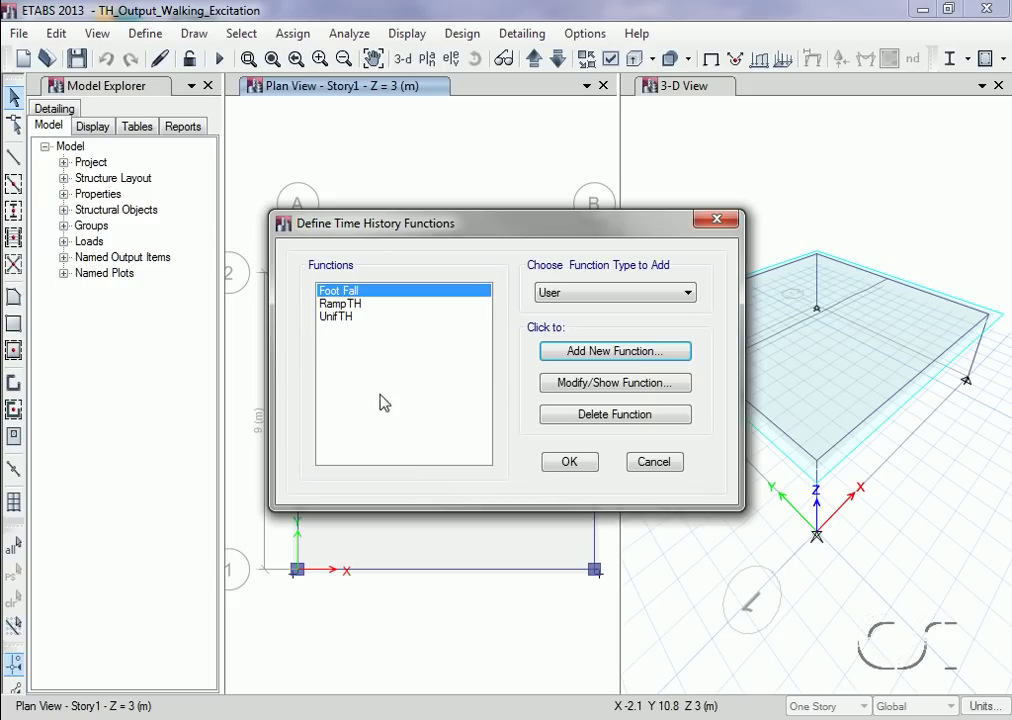
Delete the RampTH and UnifTH time history functions and accept the function list.
left_click(345, 303)
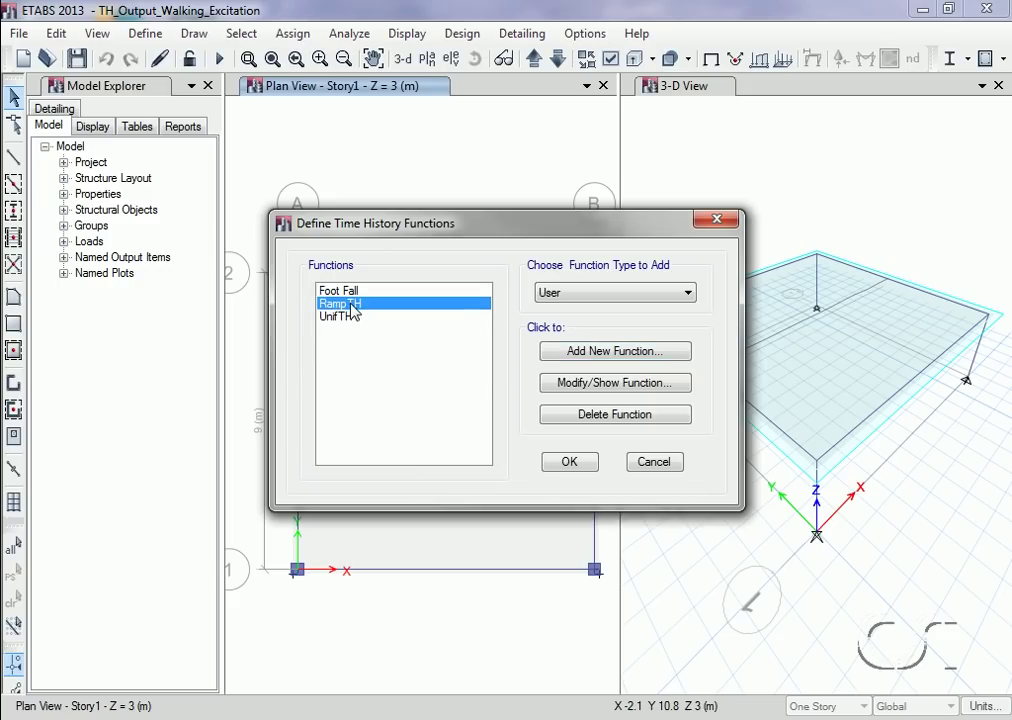
left_click(572, 422)
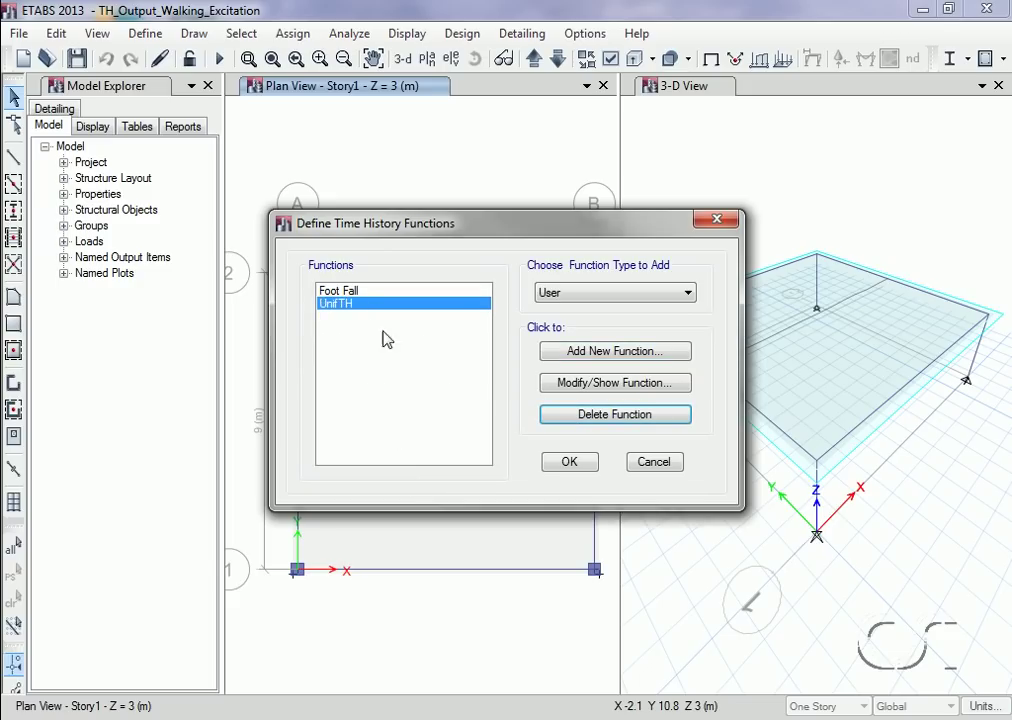
left_click(572, 425)
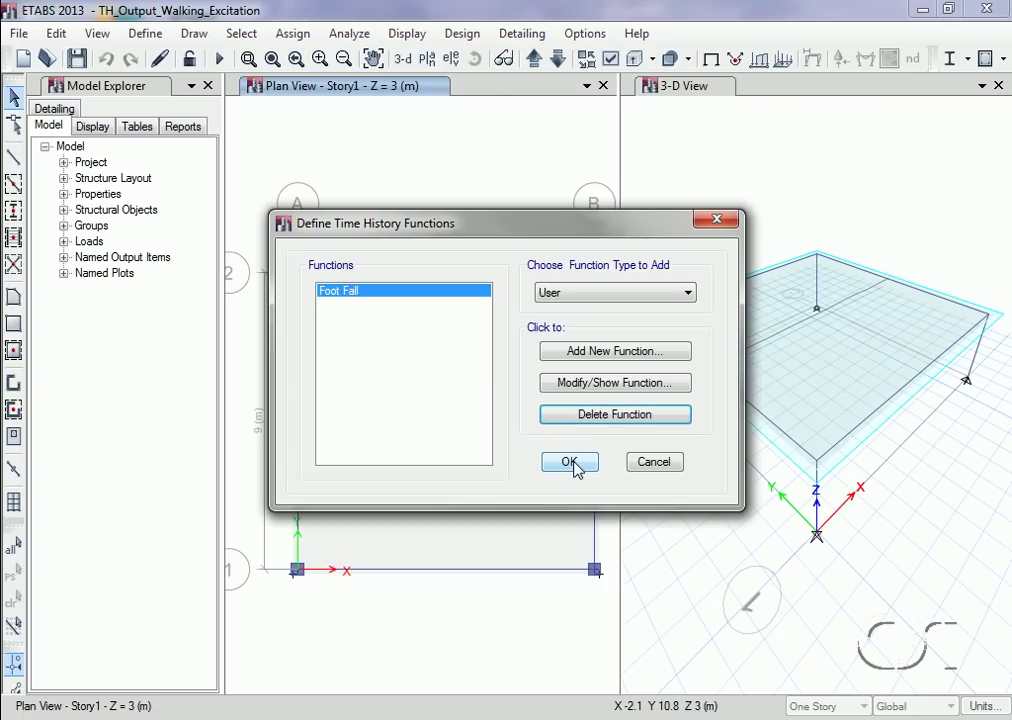
left_click(571, 464)
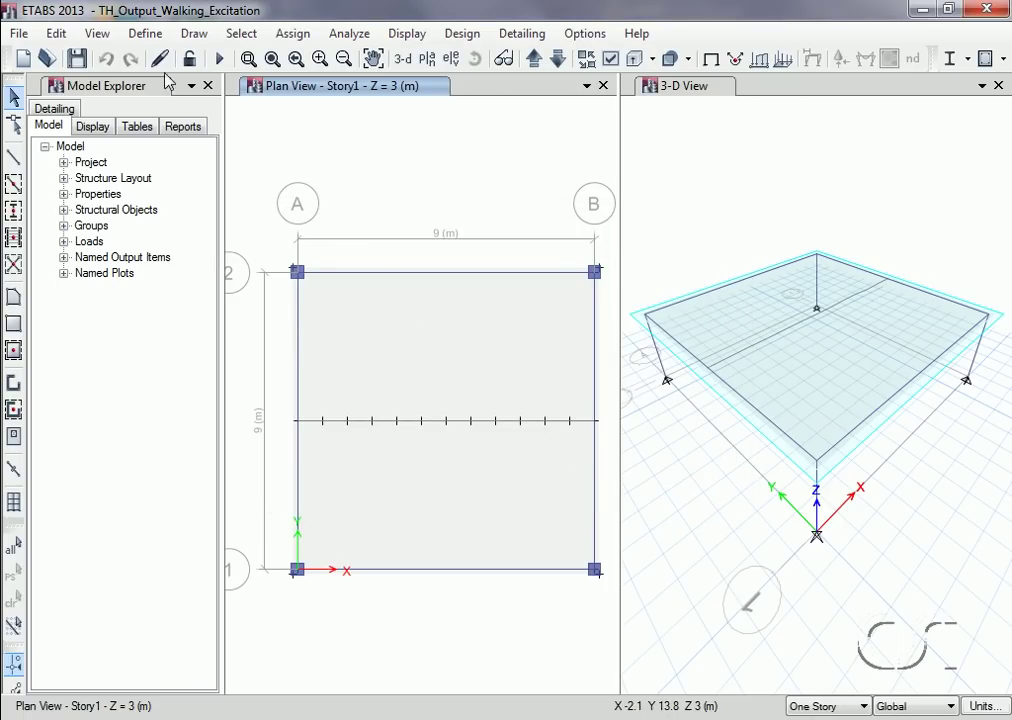
Add a load pattern named Step1 of type Other with a self weight multiplier of 0.
left_click(145, 34)
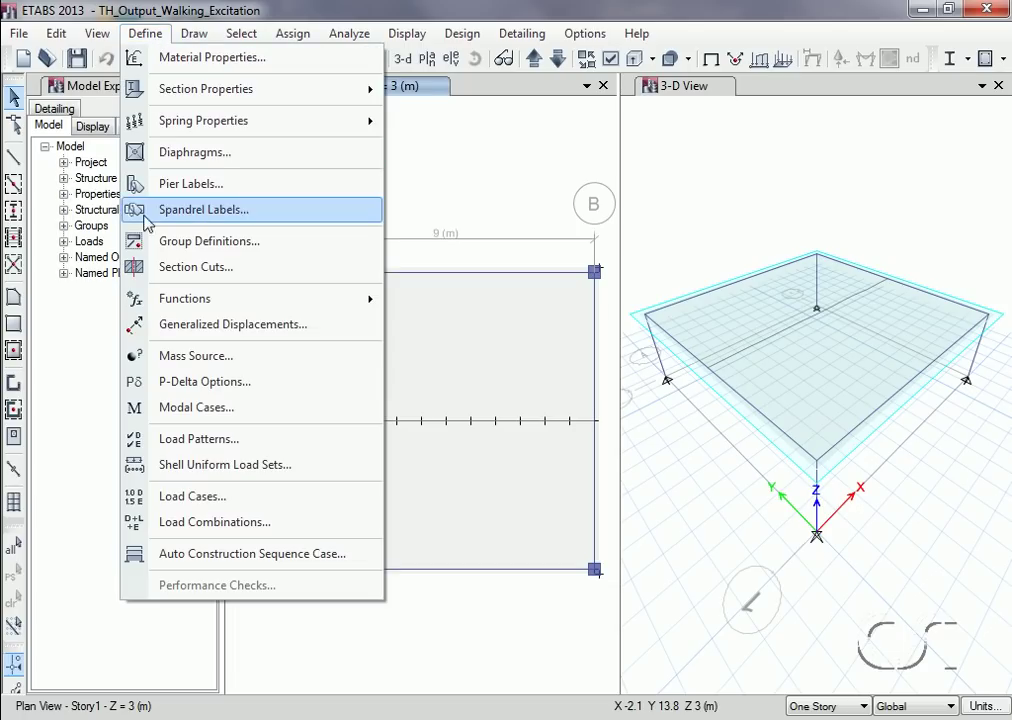
left_click(221, 444)
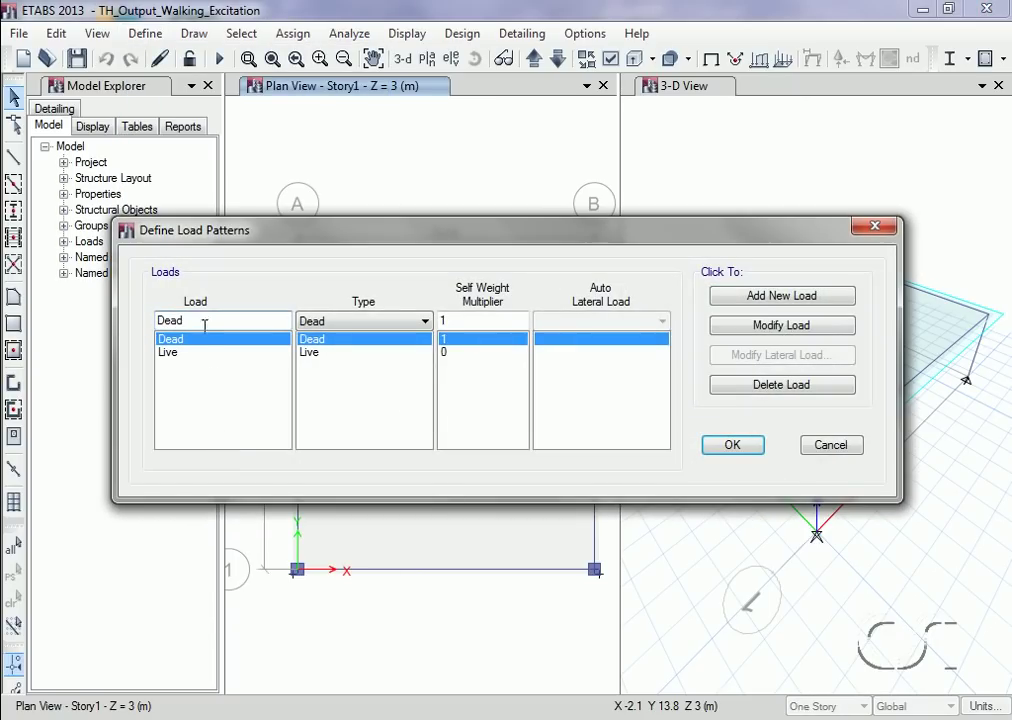
left_click_drag(203, 321, 140, 322)
type("Step1")
left_click(310, 321)
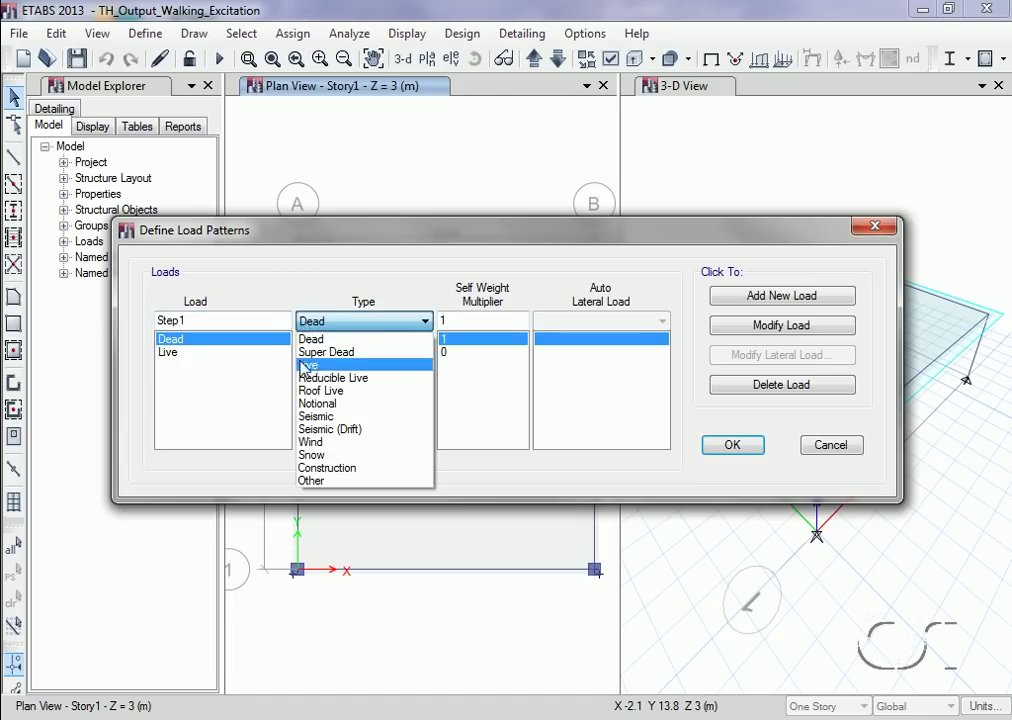
left_click(302, 482)
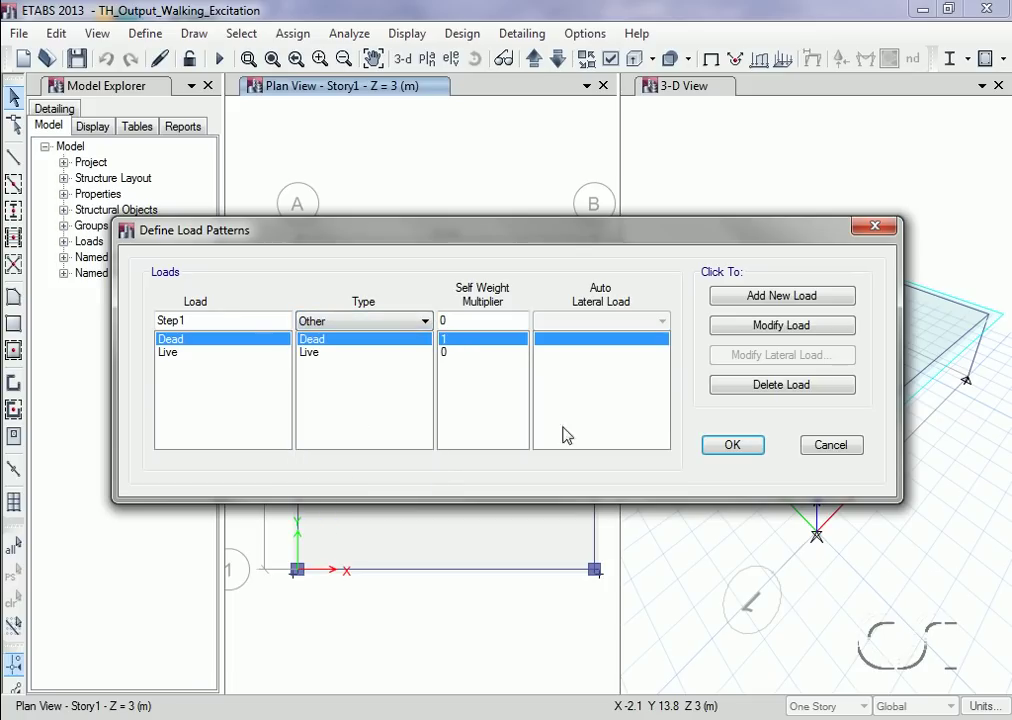
left_click(782, 296)
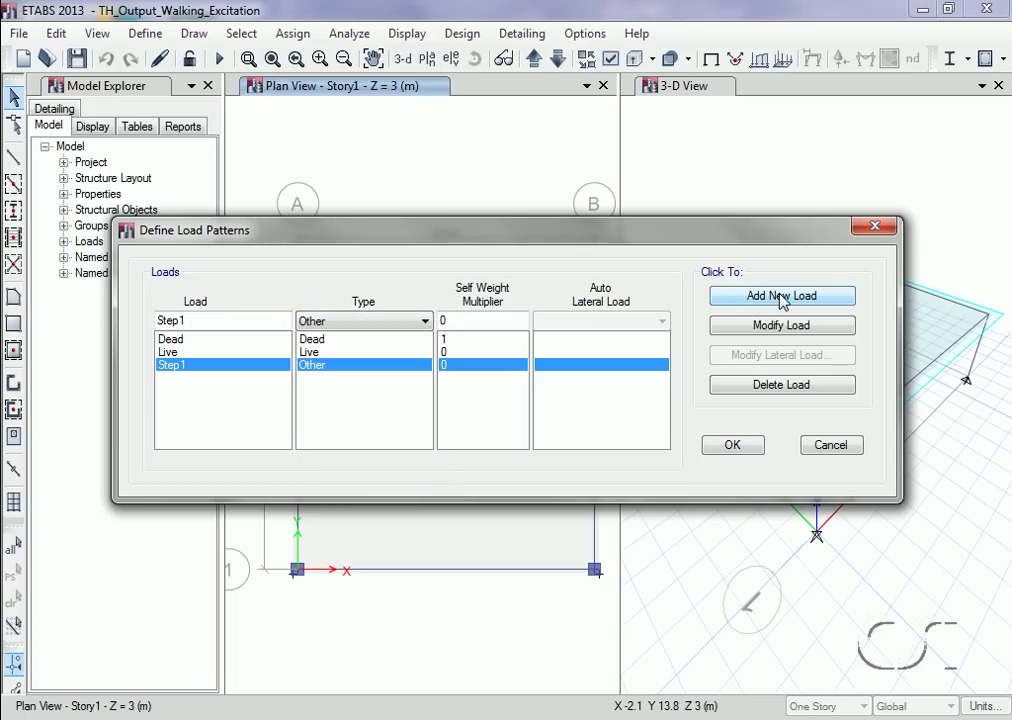
Add load patterns Step2 and Step3, both of type Other with a self weight multiplier of 0.
left_click(218, 320)
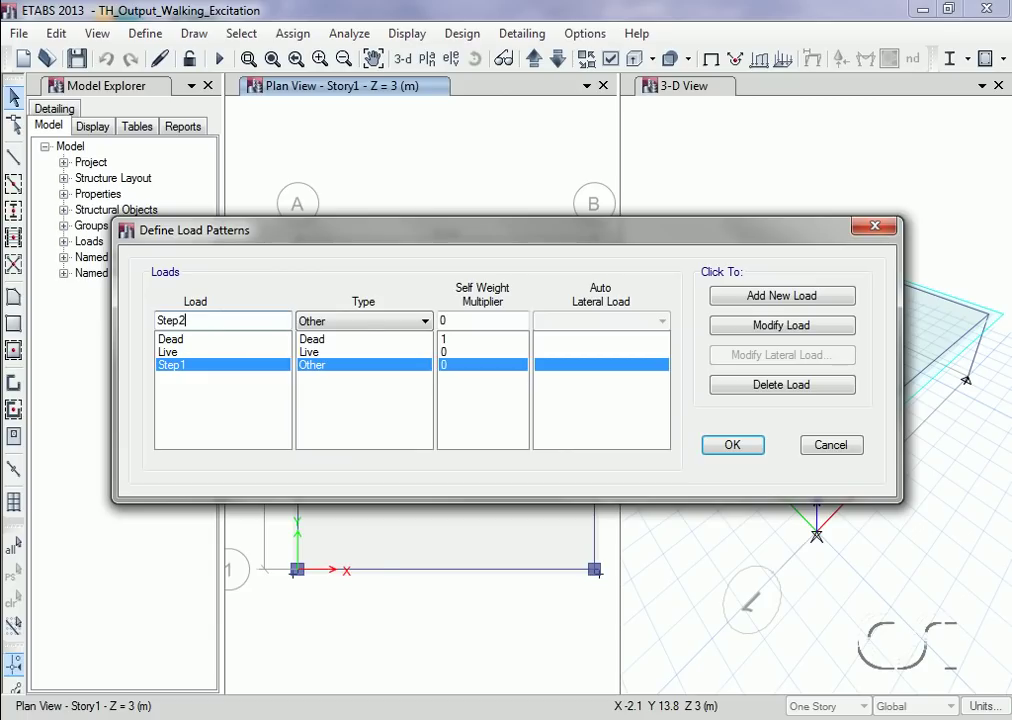
left_click(765, 296)
left_click(224, 320)
type("3")
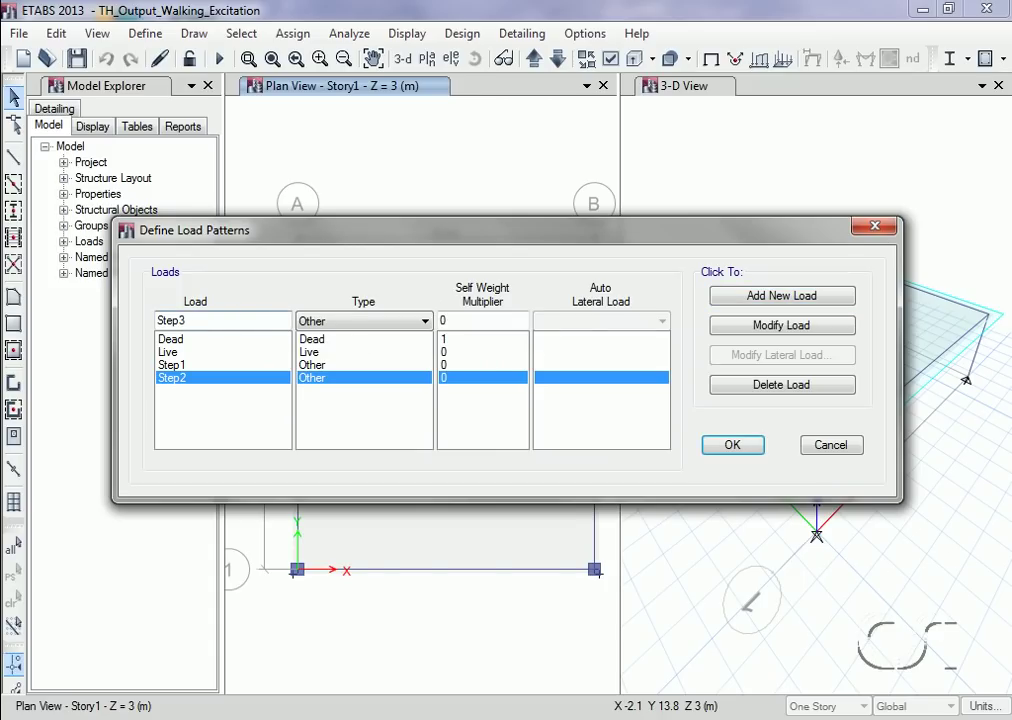
left_click(778, 300)
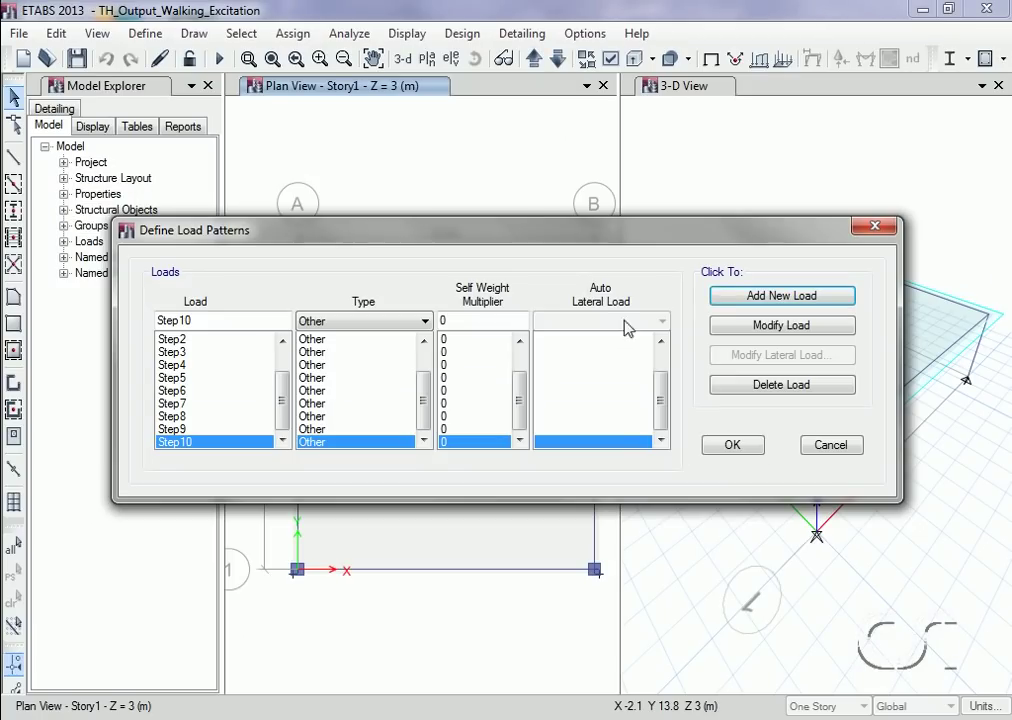
Add load pattern Step11 of type Other and accept the load pattern definitions.
left_click(211, 321)
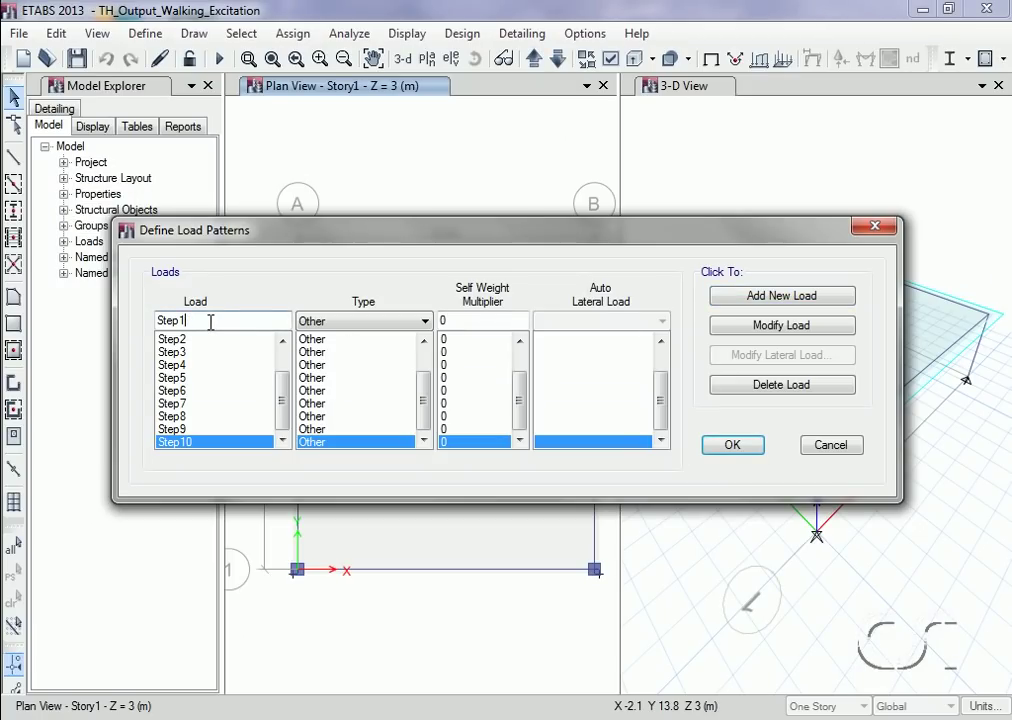
type("1")
left_click(779, 296)
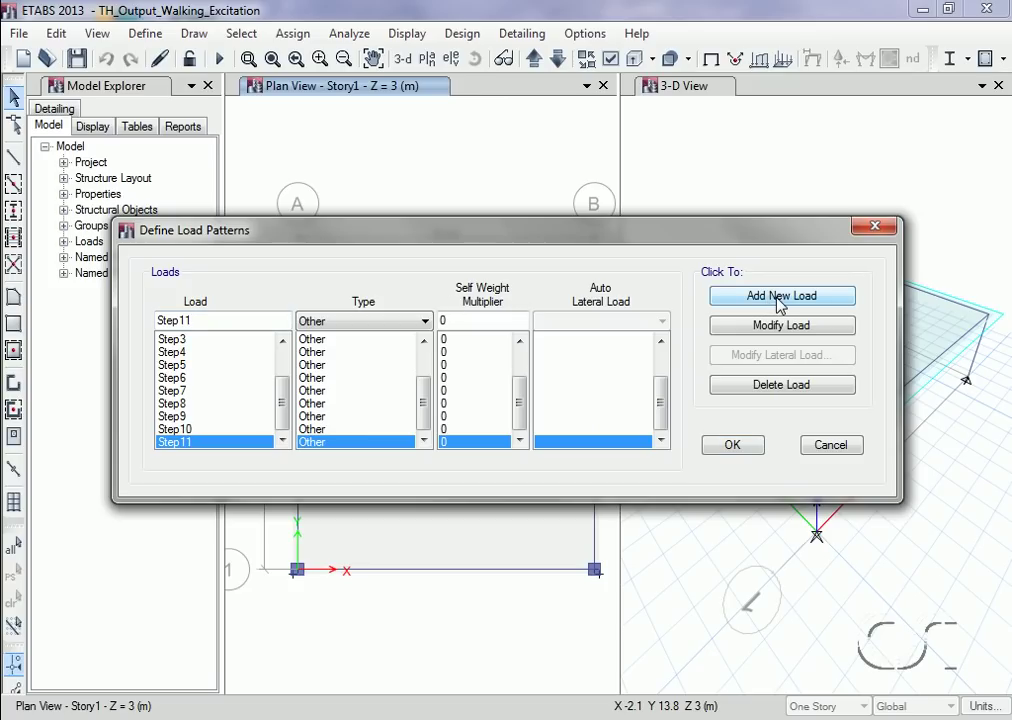
left_click(732, 446)
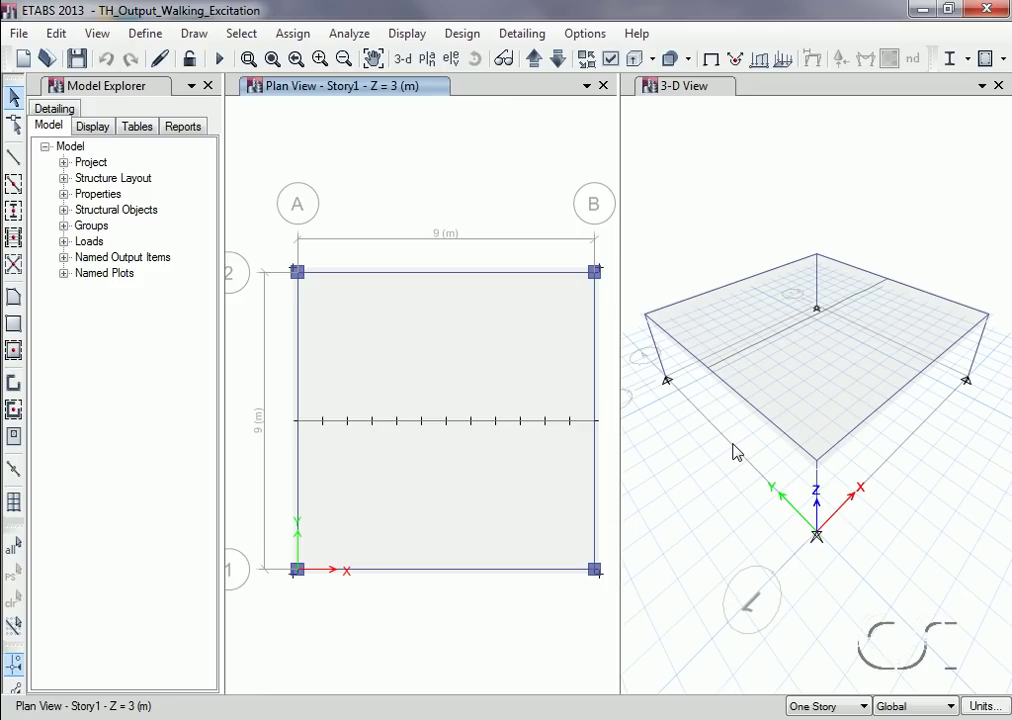
Start a joint force assignment on the slab centreline joint nearest grid A, using load pattern Step1.
left_click(322, 421)
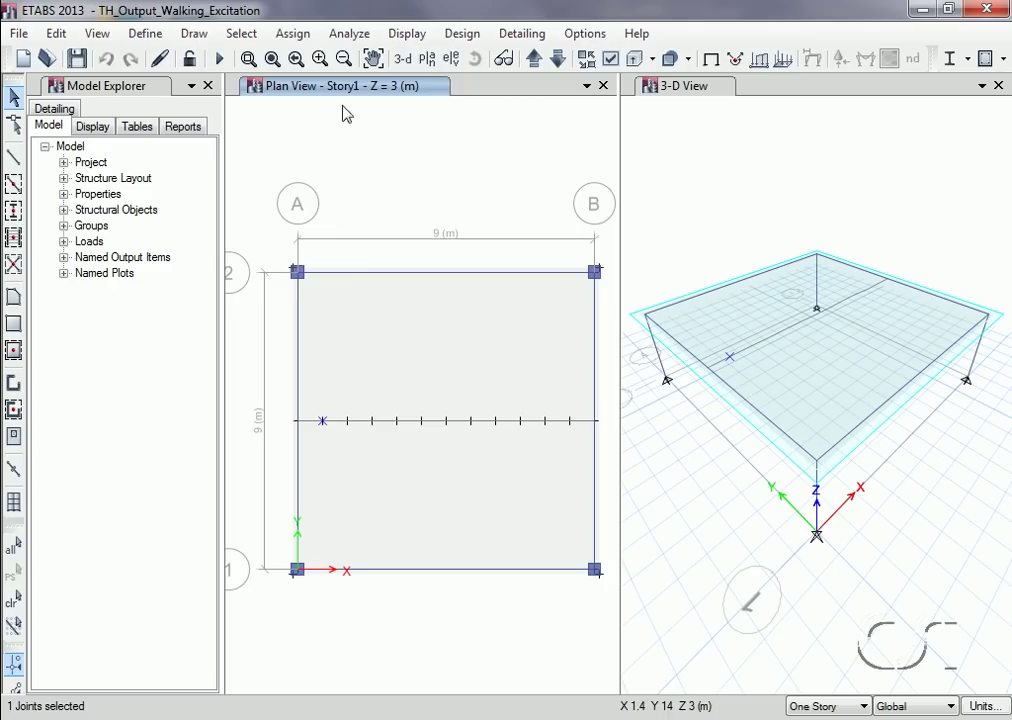
left_click(295, 34)
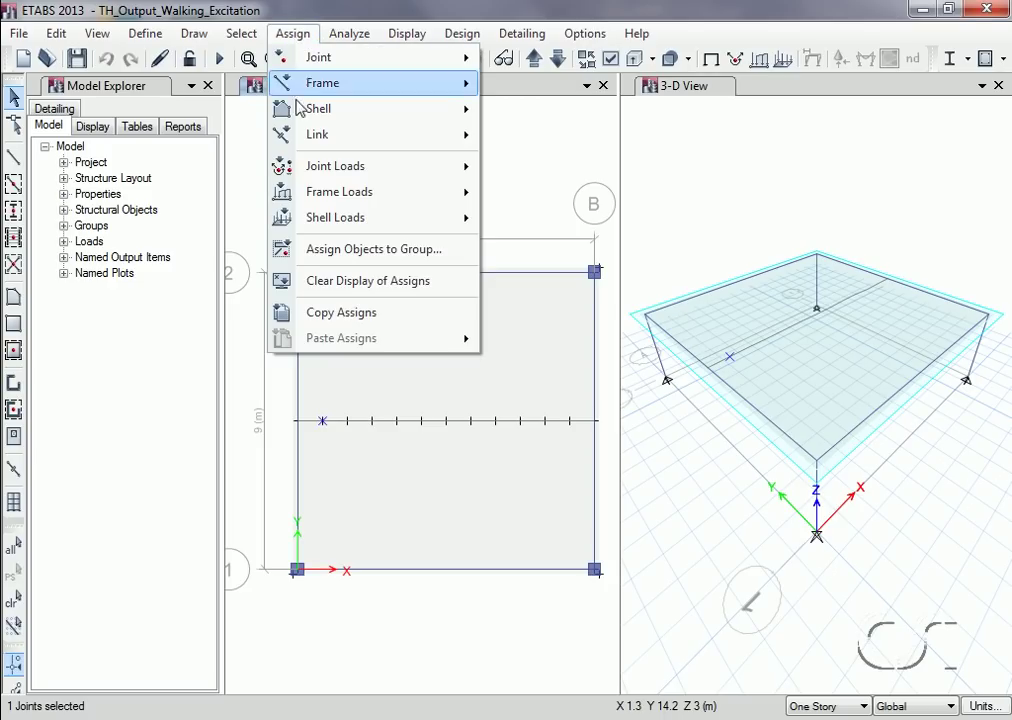
mouse_move(361, 165)
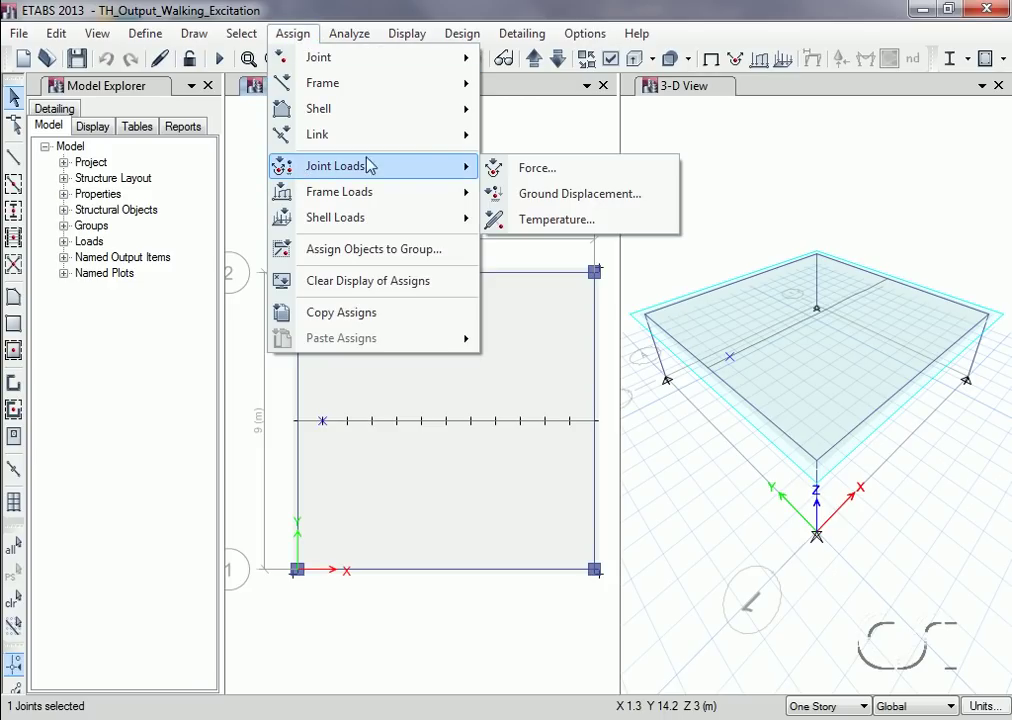
left_click(536, 170)
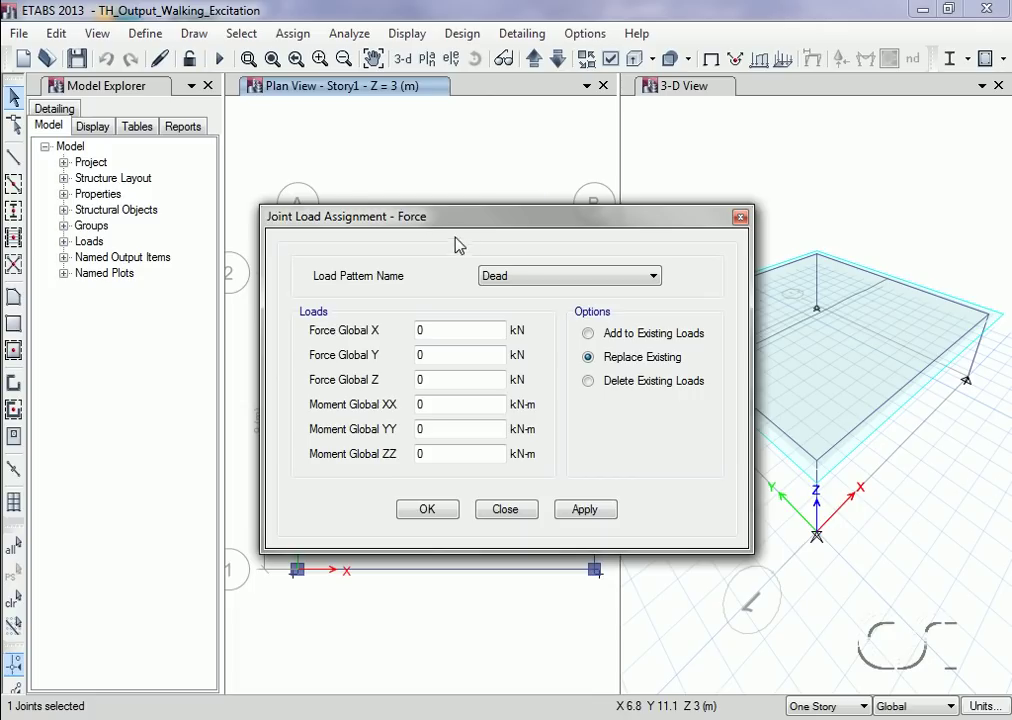
left_click_drag(450, 232, 229, 60)
left_click(289, 104)
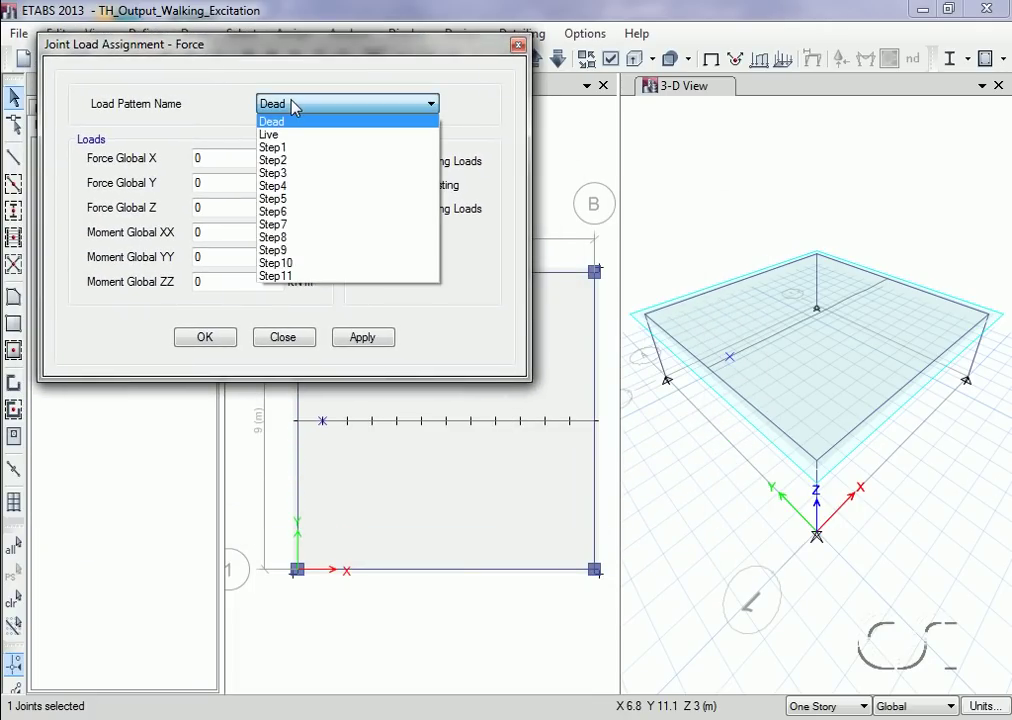
left_click(286, 148)
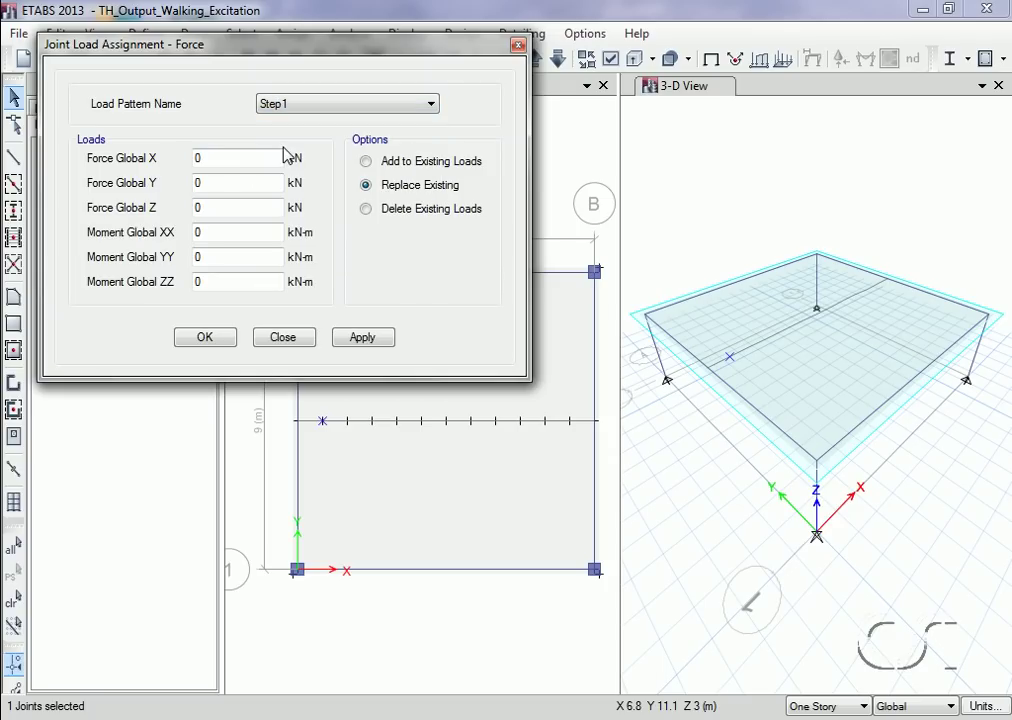
Set the Global Z force to -1.0 kN for load pattern Step1 and apply it to the selected joint.
double_click(242, 208)
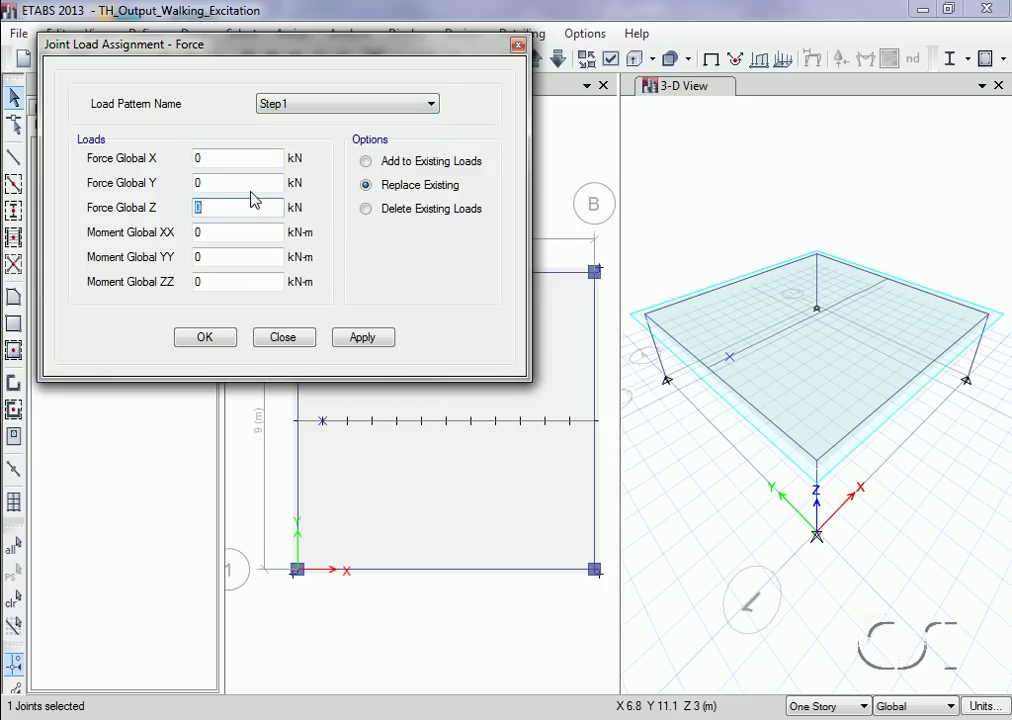
type("-1.4*.734")
left_click(195, 207)
left_click_drag(235, 208, 213, 208)
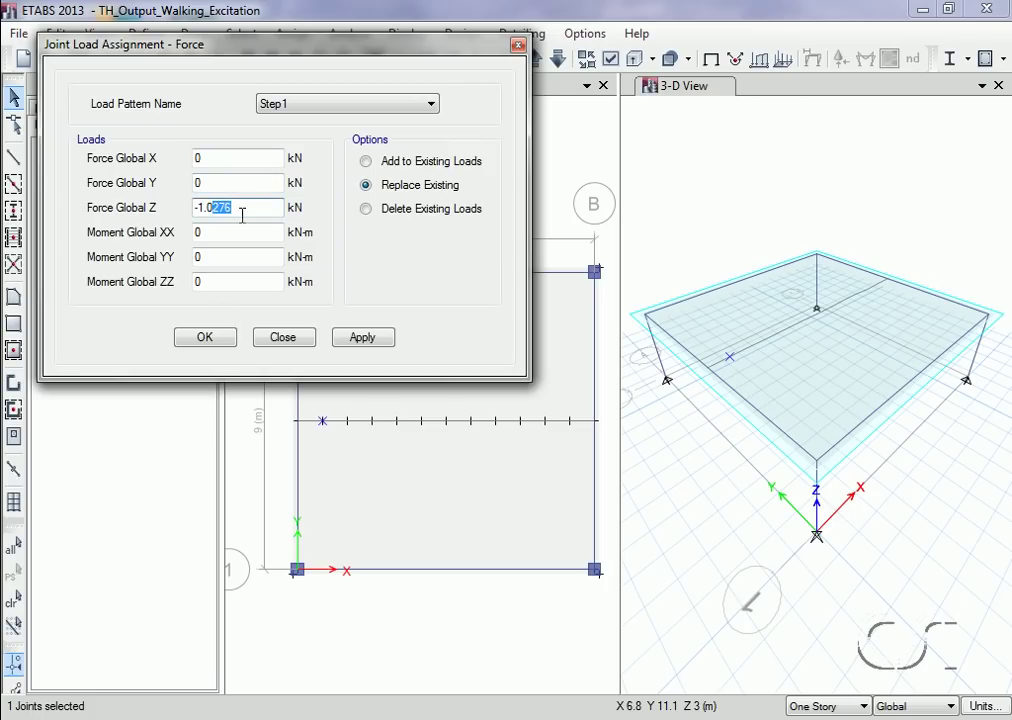
key("Delete")
left_click(362, 338)
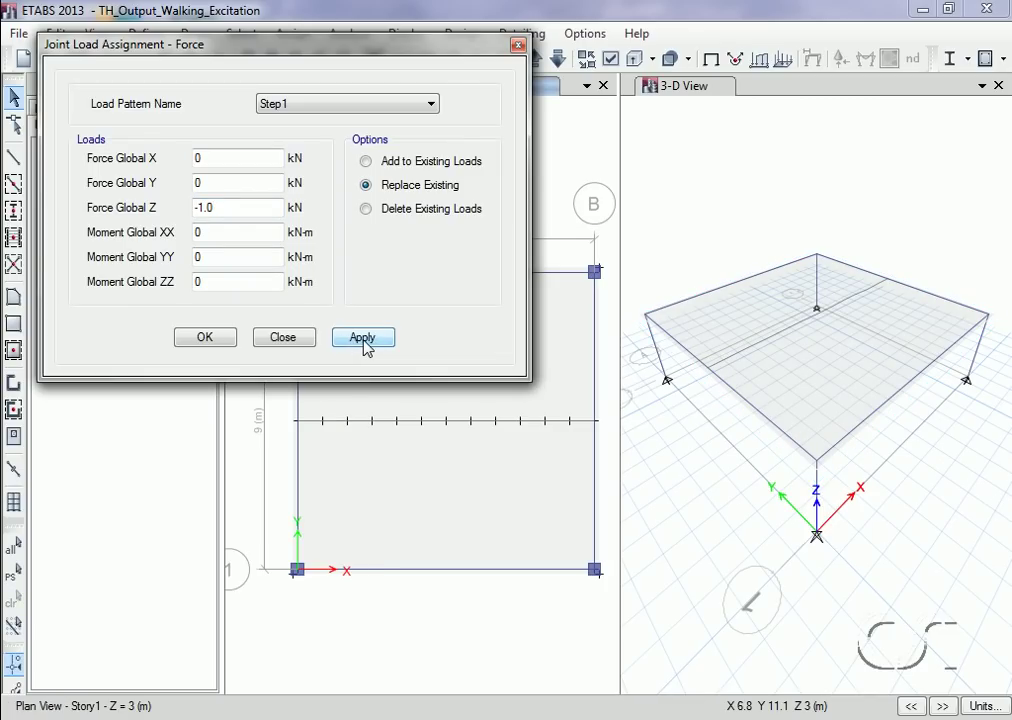
Assign the -1 kN Global Z force to the second centreline joint from grid A under load pattern Step2.
left_click(350, 424)
left_click(379, 106)
left_click(355, 161)
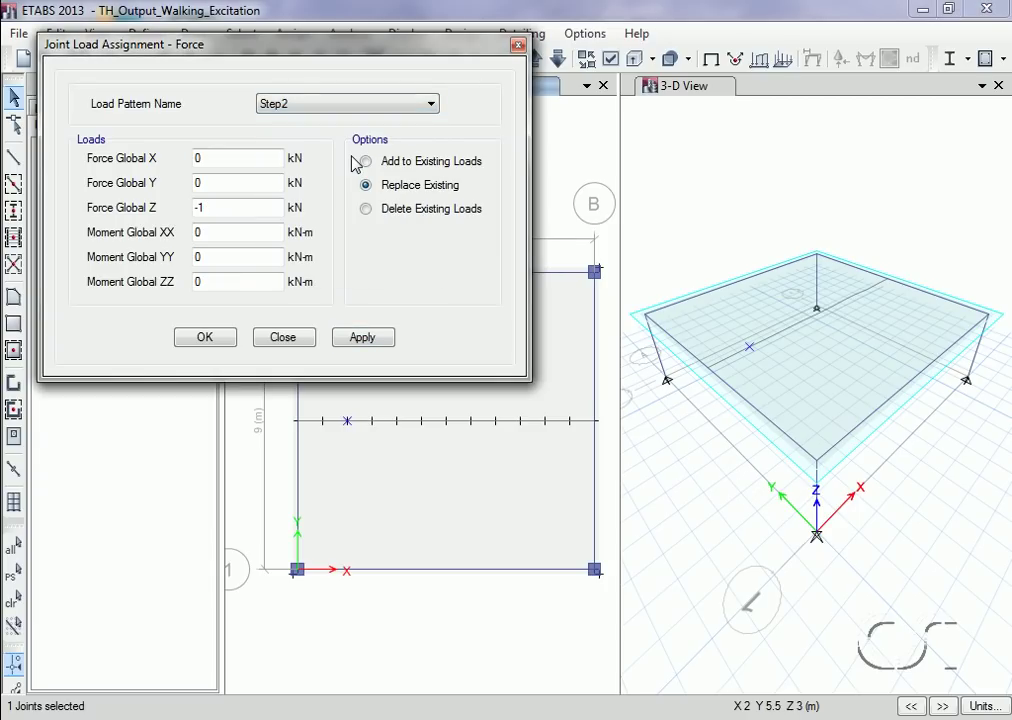
left_click(362, 338)
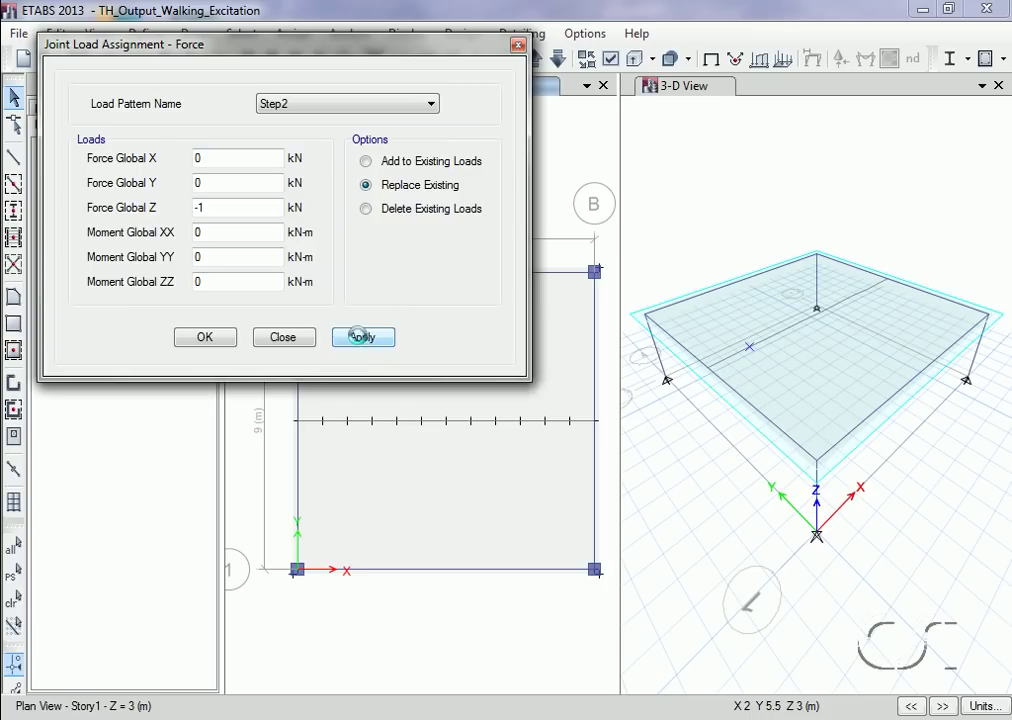
Assign the -1 kN Global Z force to the third centreline joint from grid A under load pattern Step3.
left_click(371, 421)
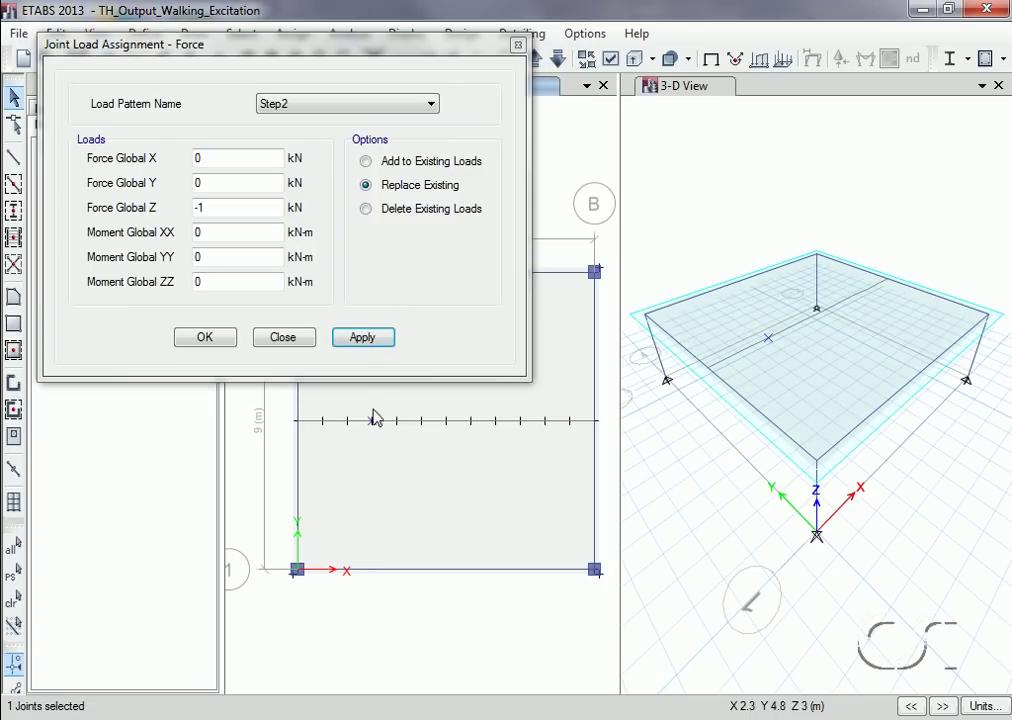
left_click(318, 104)
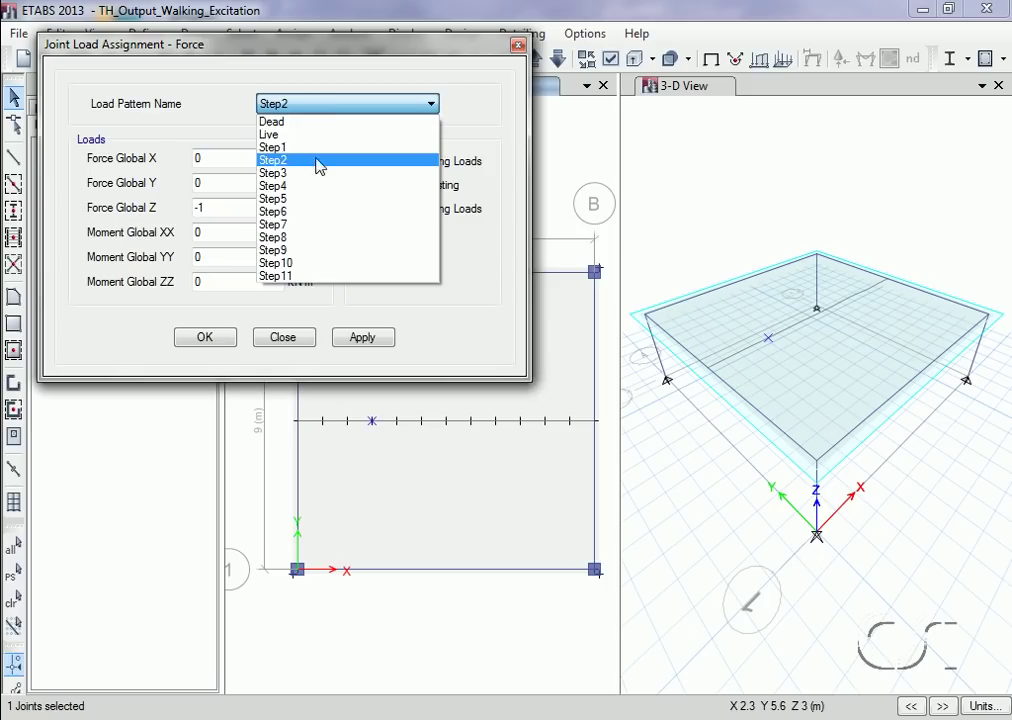
left_click(316, 175)
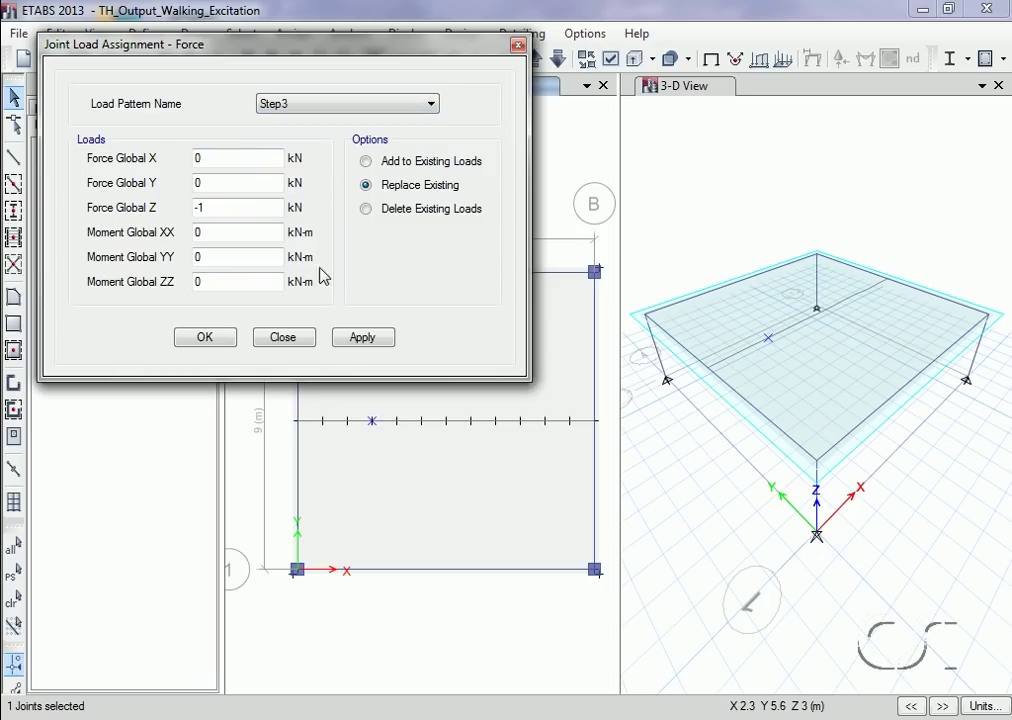
left_click(362, 338)
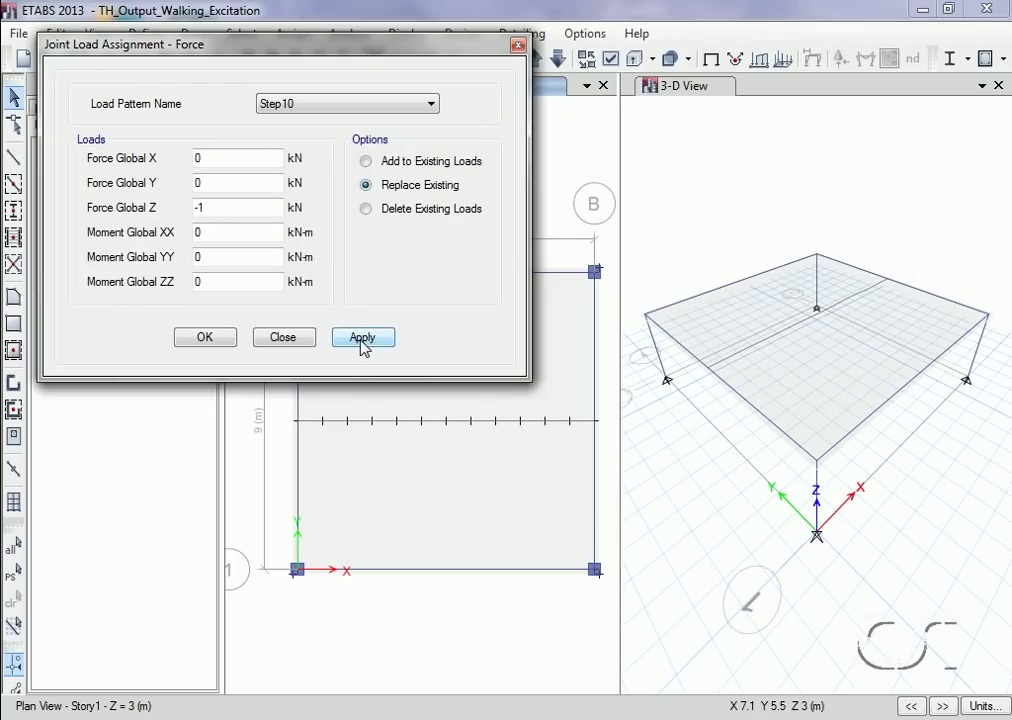
Assign the -1 kN Global Z force to the centreline joint nearest grid B under load pattern Step11 and finish the joint load assignment.
left_click(572, 430)
left_click(352, 104)
left_click(389, 278)
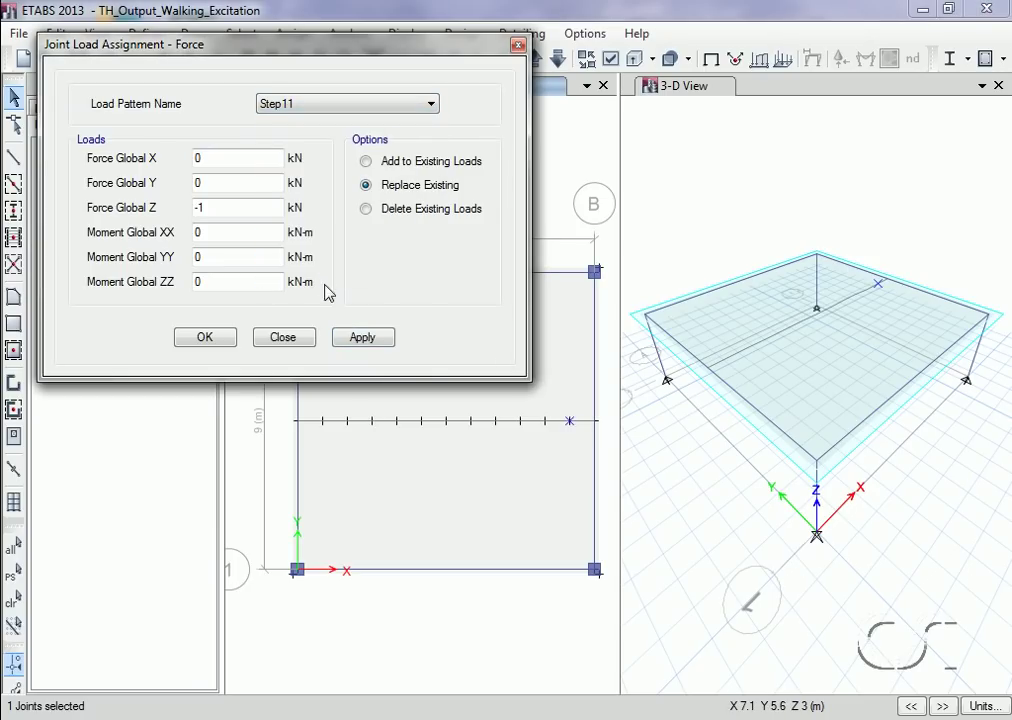
left_click(362, 338)
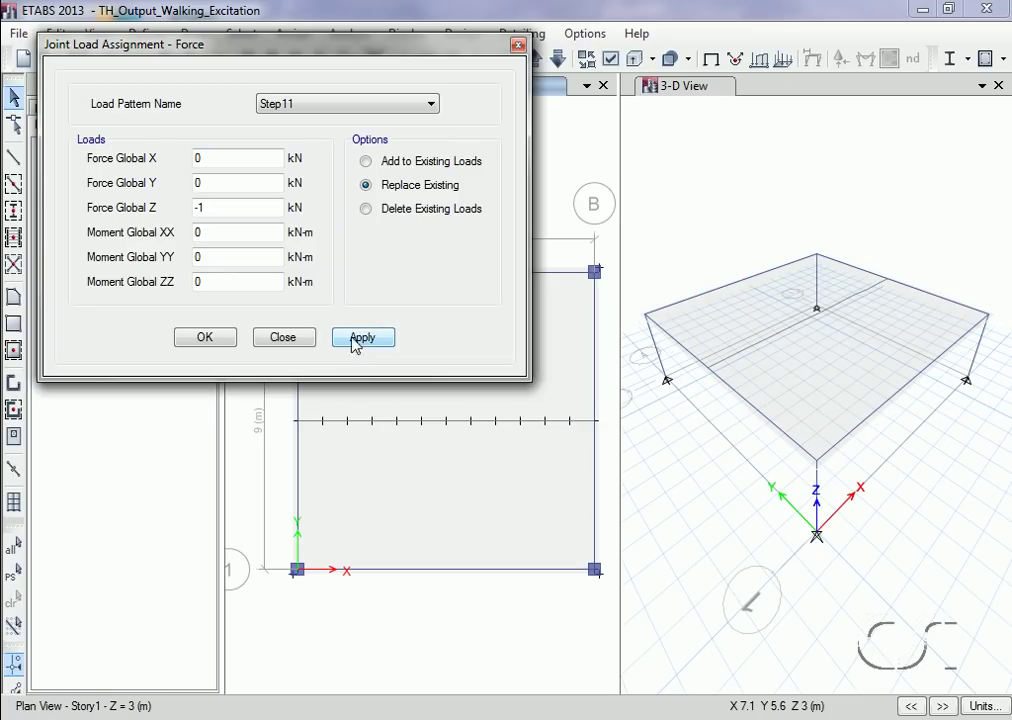
left_click(284, 337)
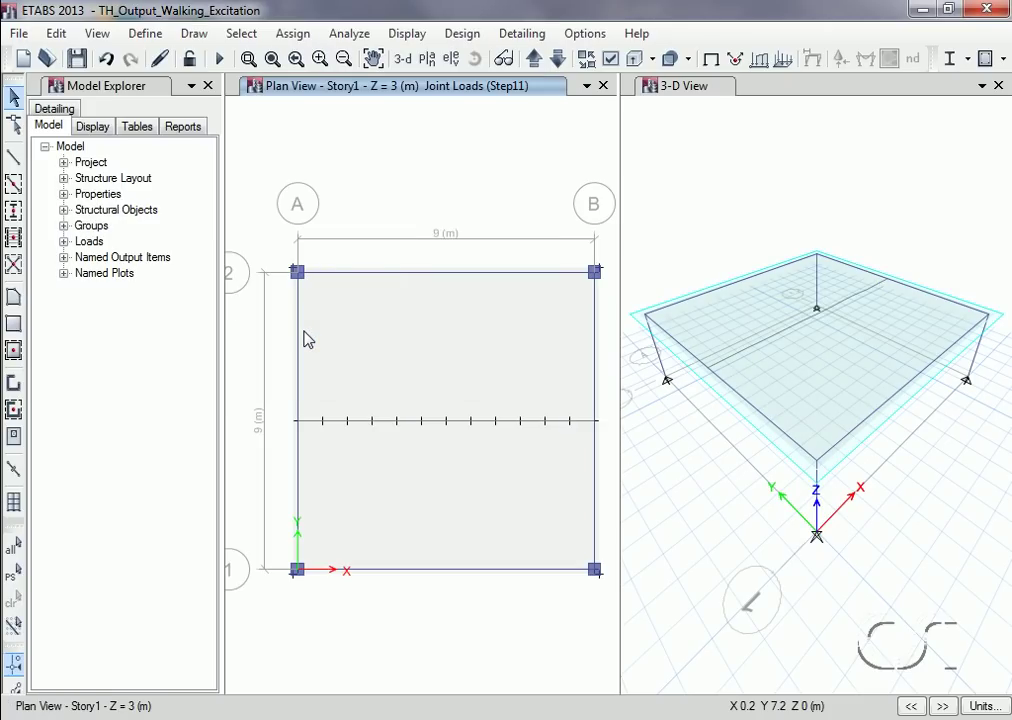
Display the joint forces of load pattern Step1 with loading values in the 3-D view.
left_click(675, 180)
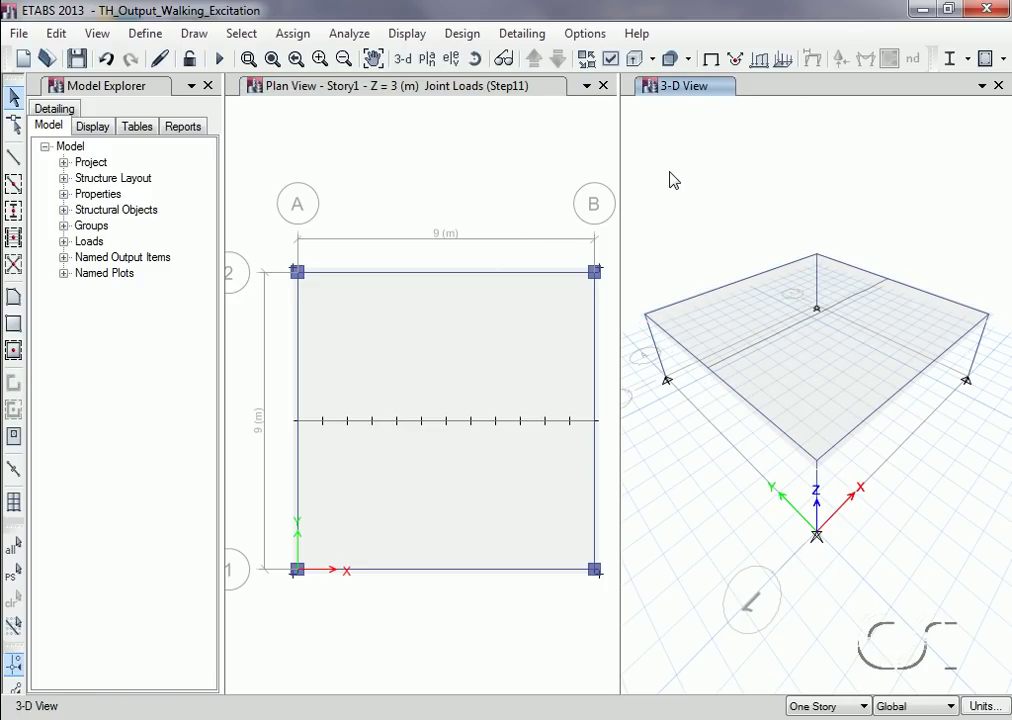
left_click(423, 39)
mouse_move(403, 88)
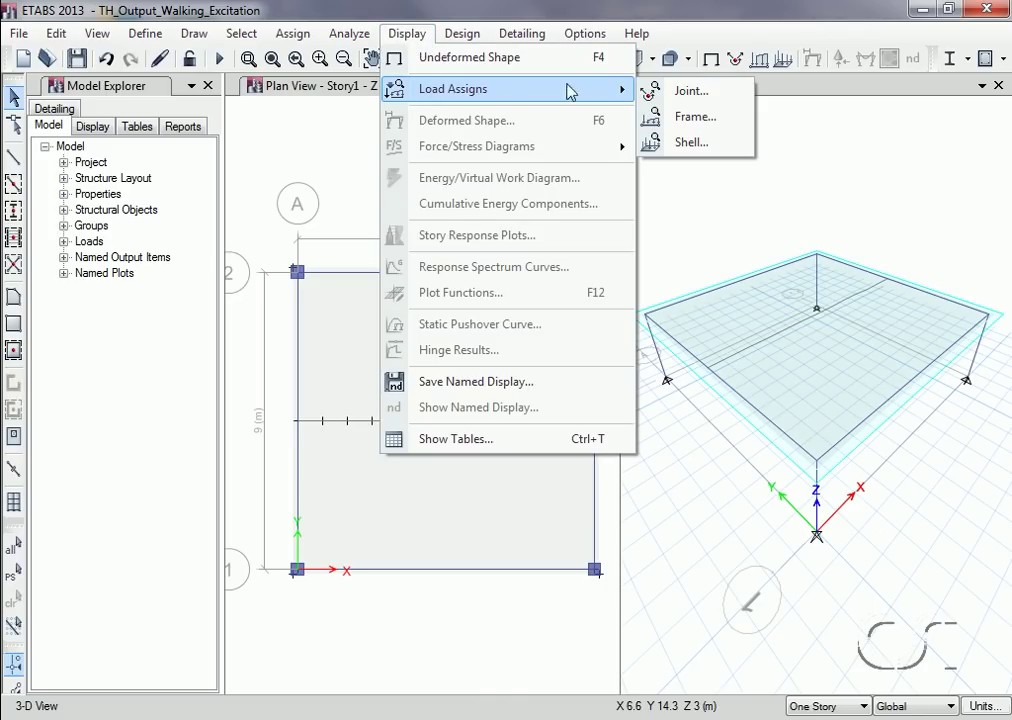
left_click(687, 94)
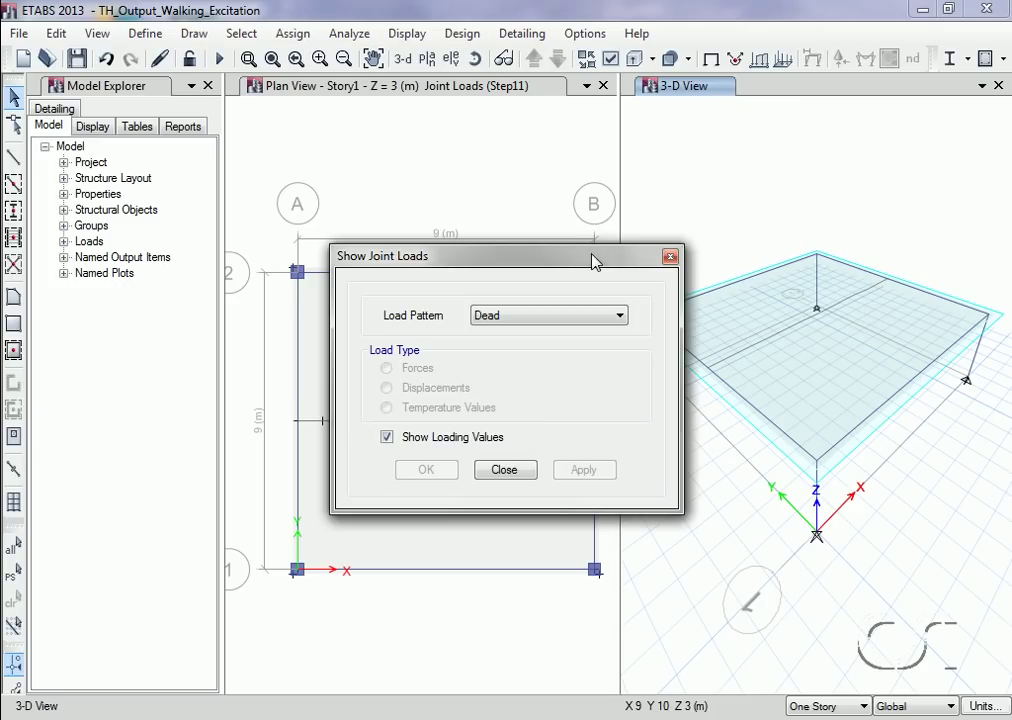
left_click_drag(594, 263, 479, 154)
left_click(434, 208)
left_click(404, 250)
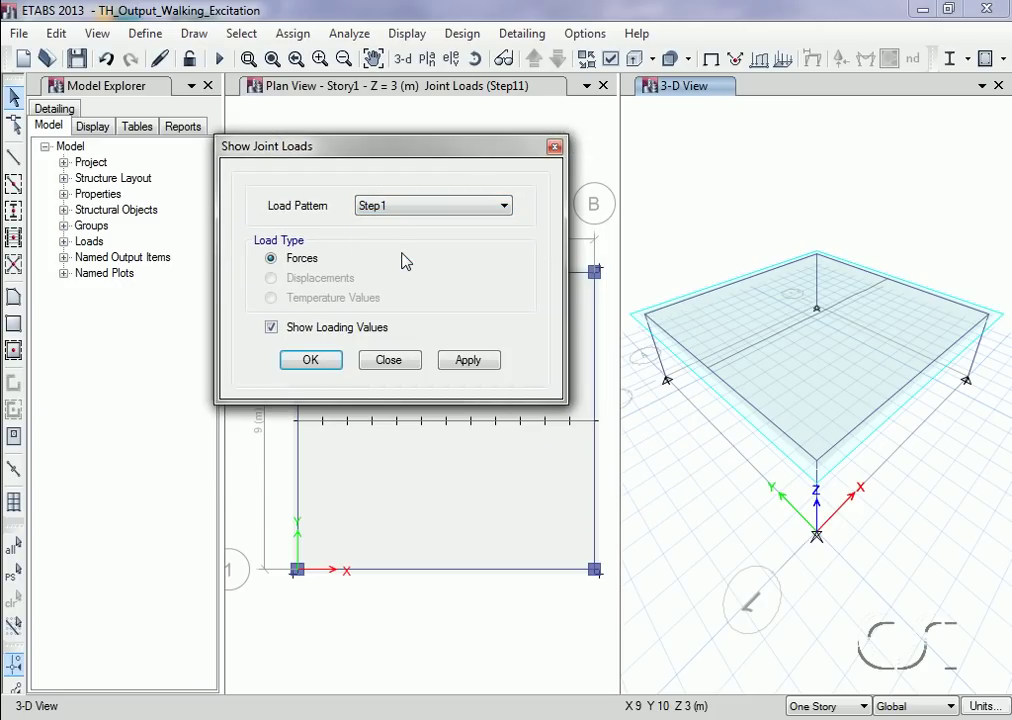
left_click(467, 365)
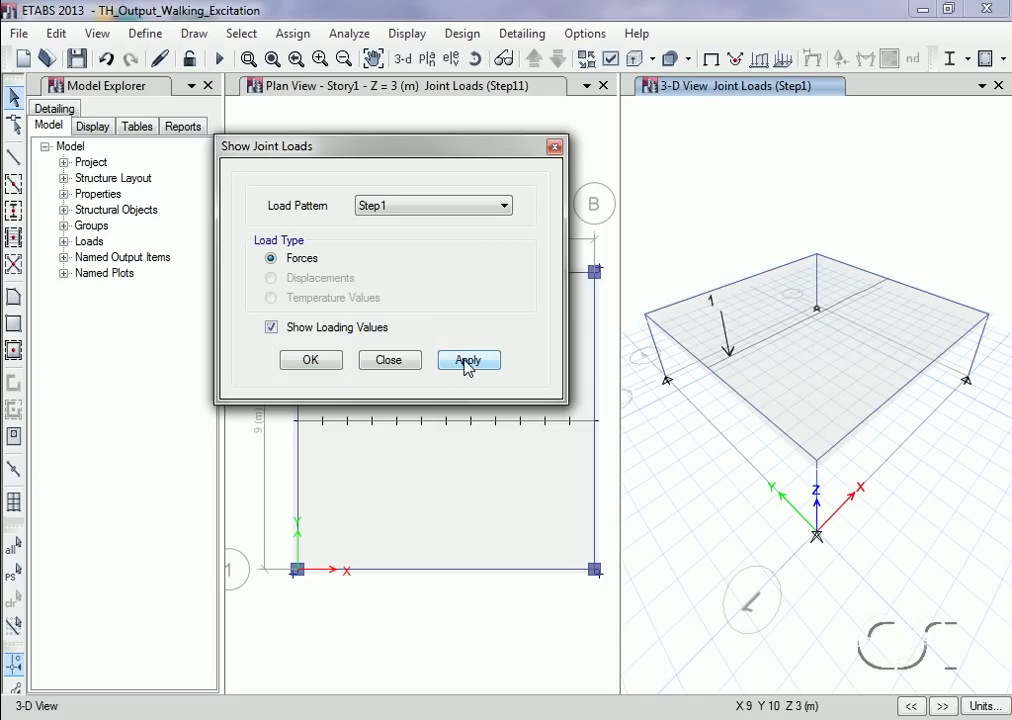
Display the joint forces of load patterns Step2, Step3 and Step4 one after another in the 3-D view.
left_click(462, 206)
left_click(452, 263)
left_click(472, 362)
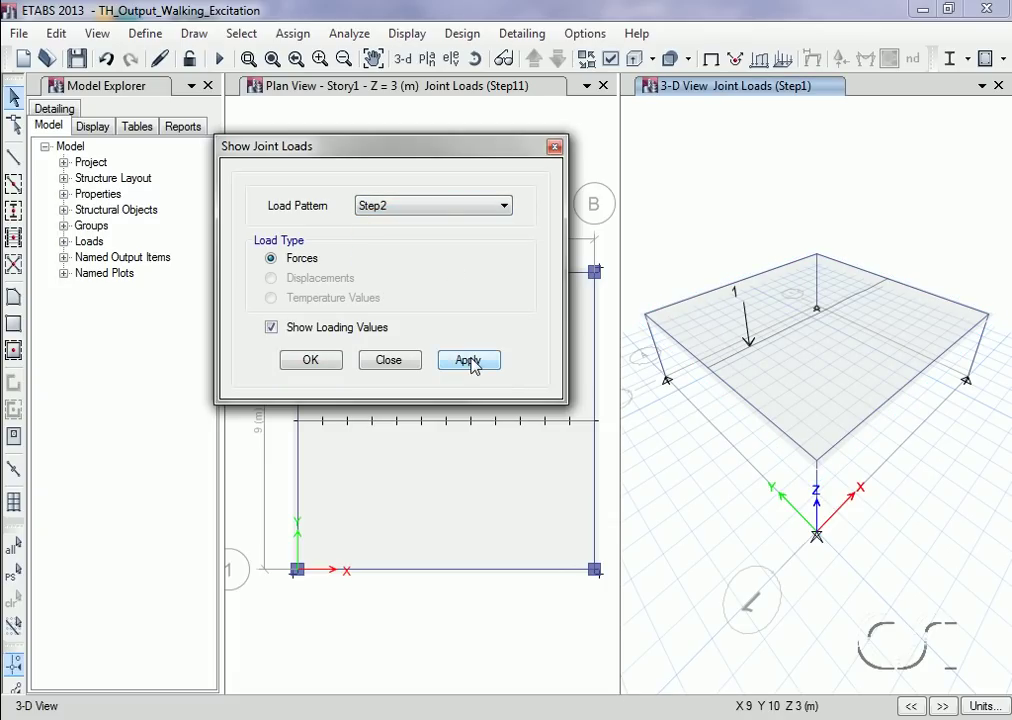
left_click(442, 208)
left_click(440, 274)
left_click(470, 363)
left_click(432, 205)
left_click(439, 287)
left_click(468, 360)
Check the joint forces of load patterns Step5 through Step8 in turn in the 3-D view.
left_click(460, 206)
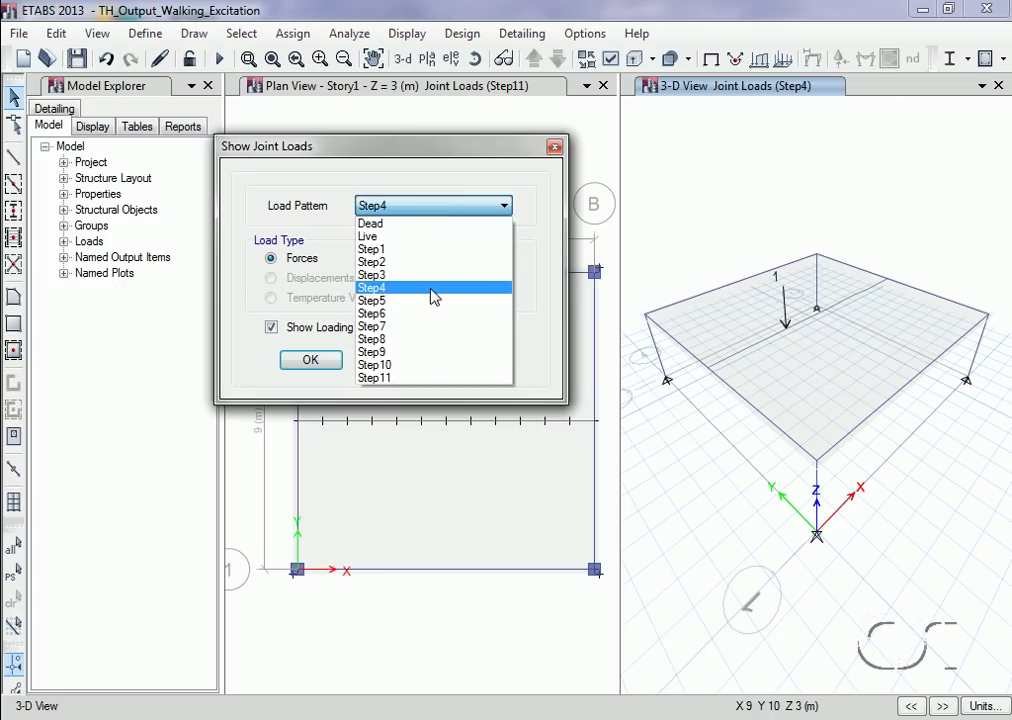
left_click(436, 302)
left_click(478, 360)
left_click(425, 207)
left_click(430, 313)
left_click(466, 360)
left_click(416, 210)
left_click(422, 327)
left_click(466, 361)
left_click(429, 206)
left_click(424, 337)
left_click(466, 361)
Check the joint forces of load patterns Step9, Step10 and Step11 in the 3-D view and end the joint load display settings.
left_click(389, 204)
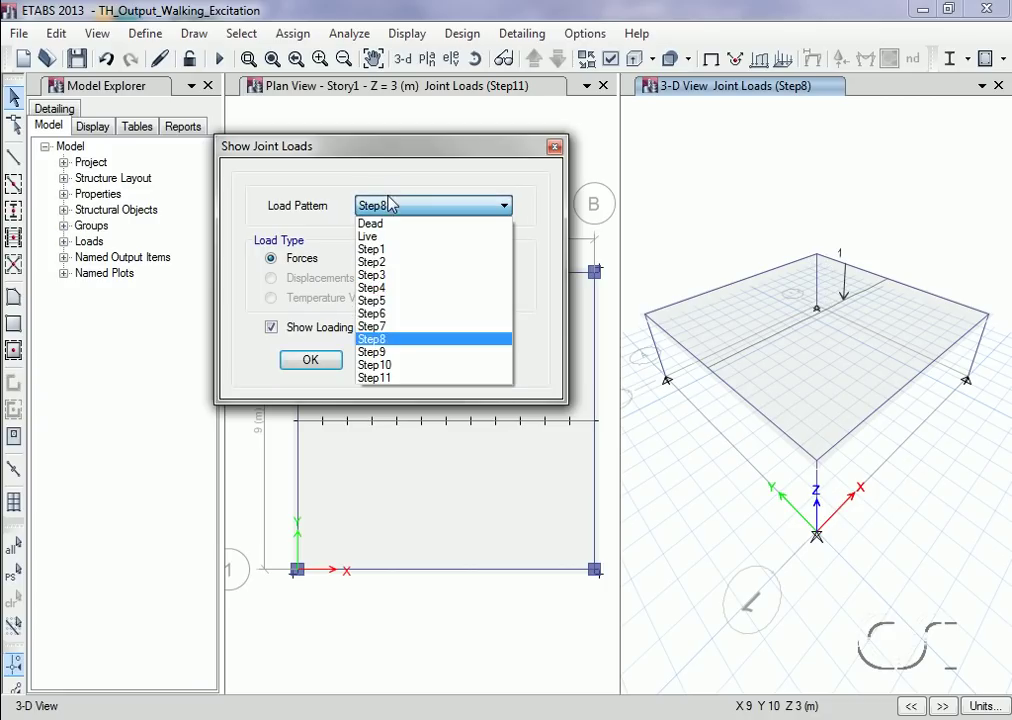
left_click(424, 353)
left_click(466, 364)
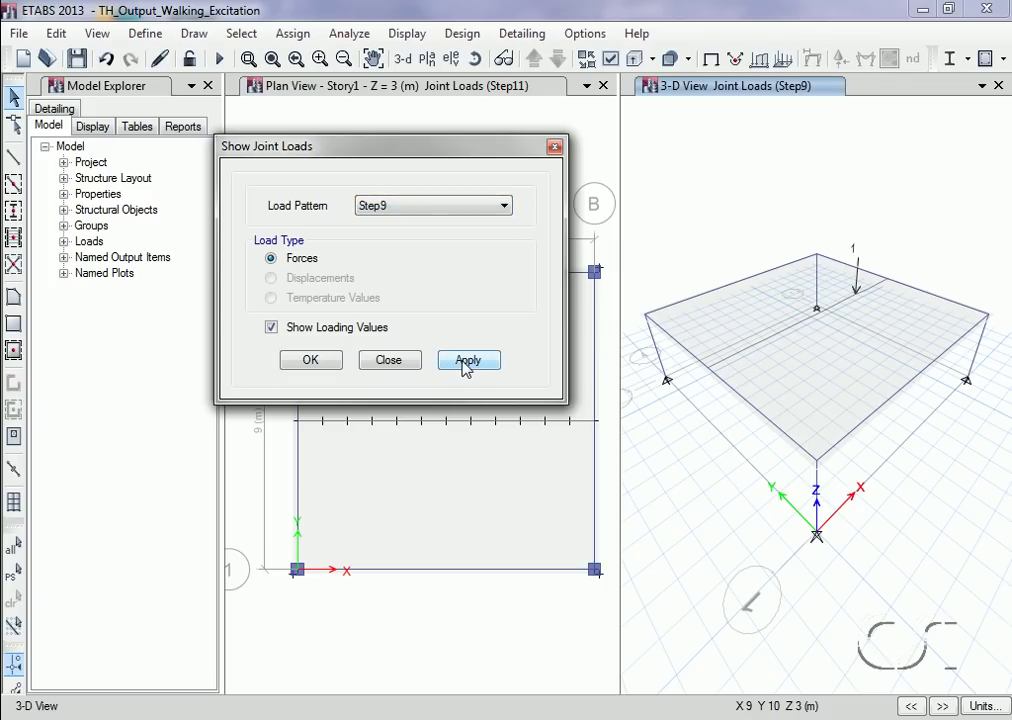
left_click(425, 206)
left_click(420, 366)
left_click(468, 362)
left_click(483, 207)
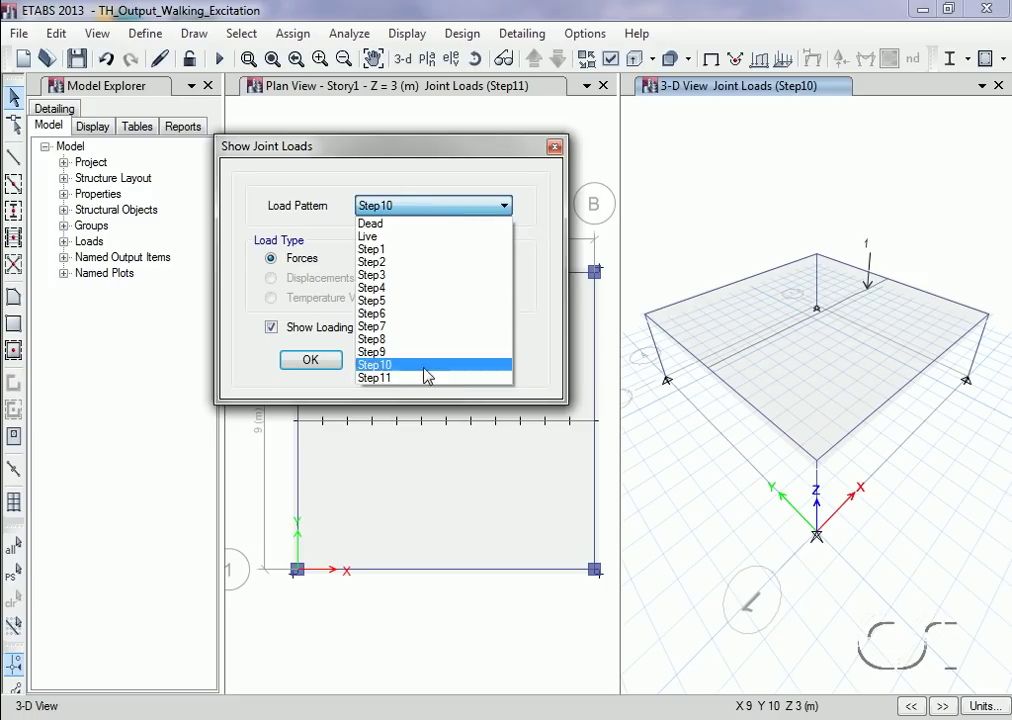
left_click(429, 380)
left_click(468, 362)
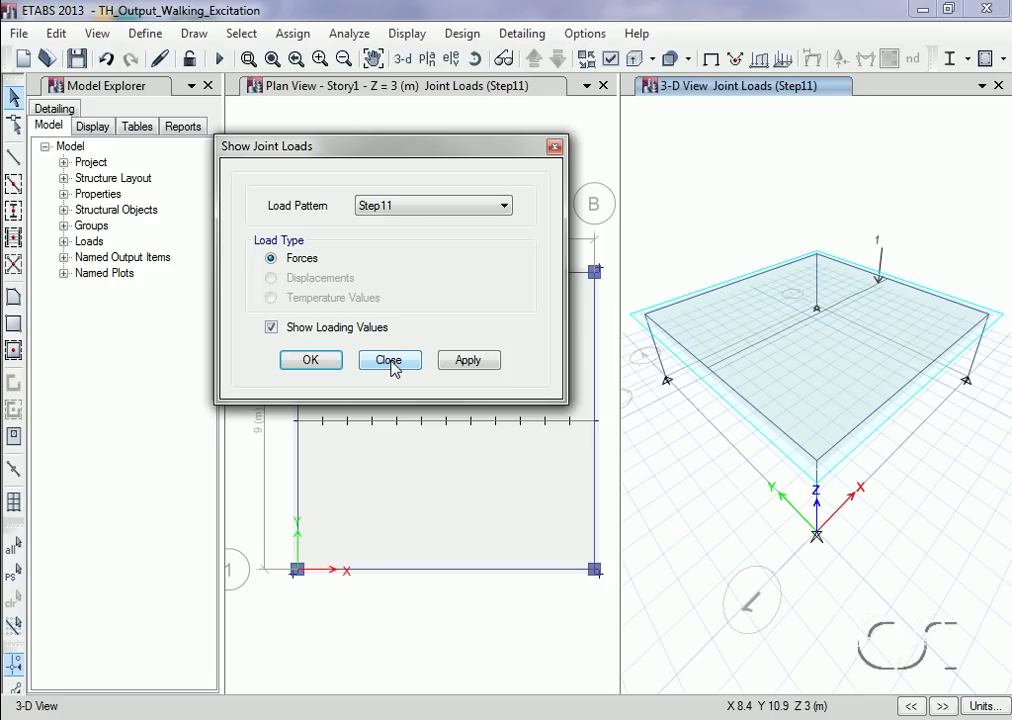
left_click(389, 361)
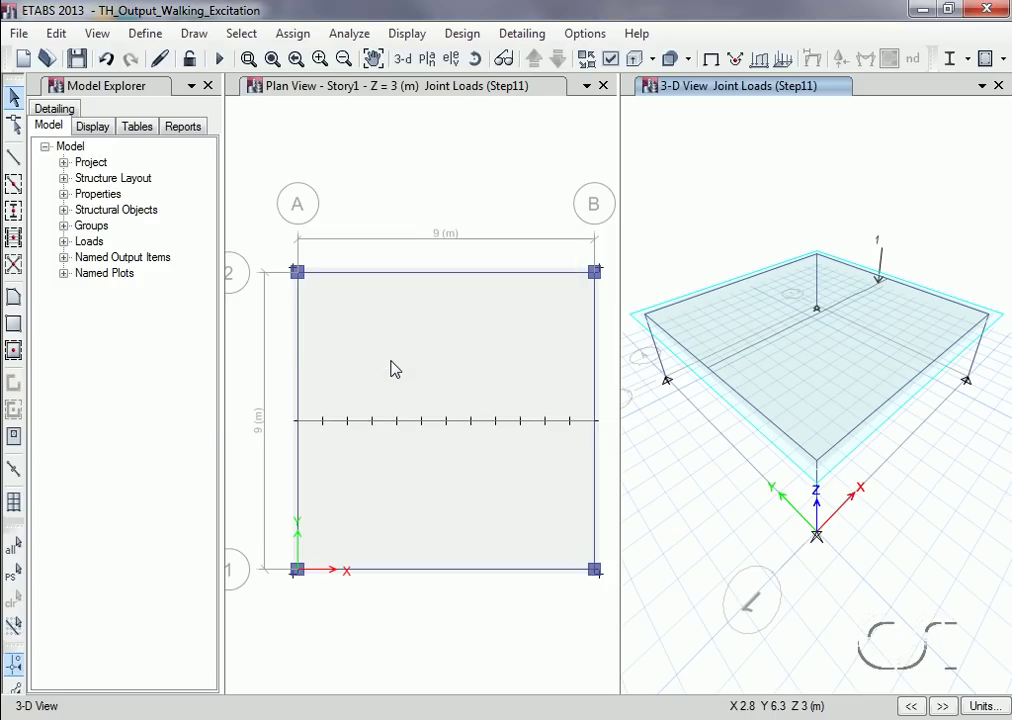
Add a new load case named Walking and set its type to Time History.
left_click(143, 37)
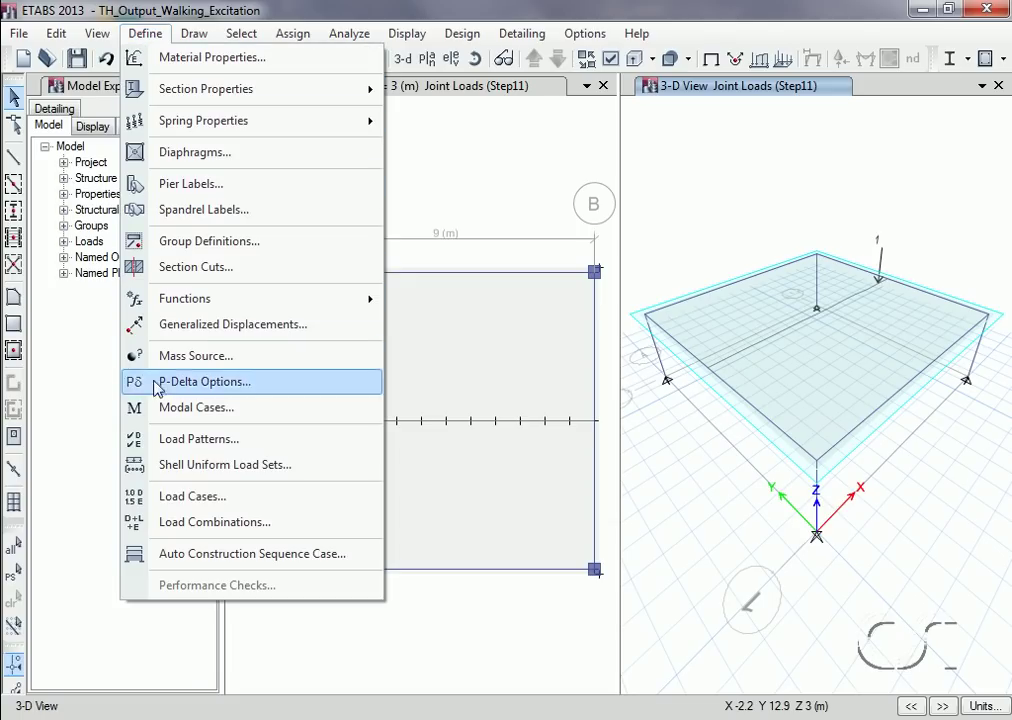
left_click(233, 498)
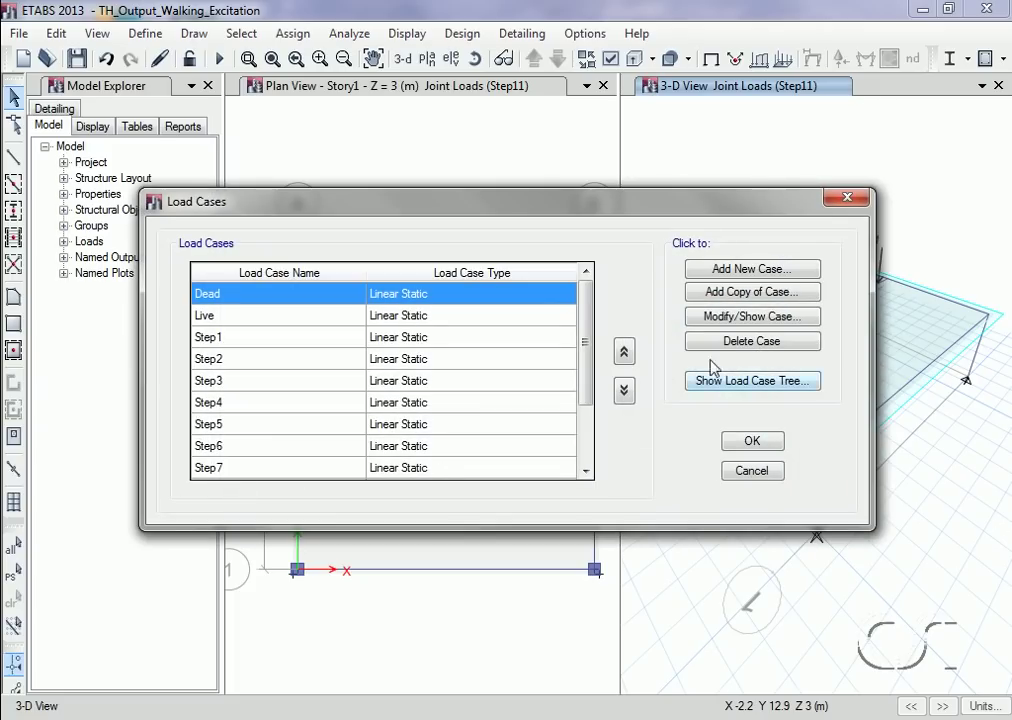
left_click(728, 271)
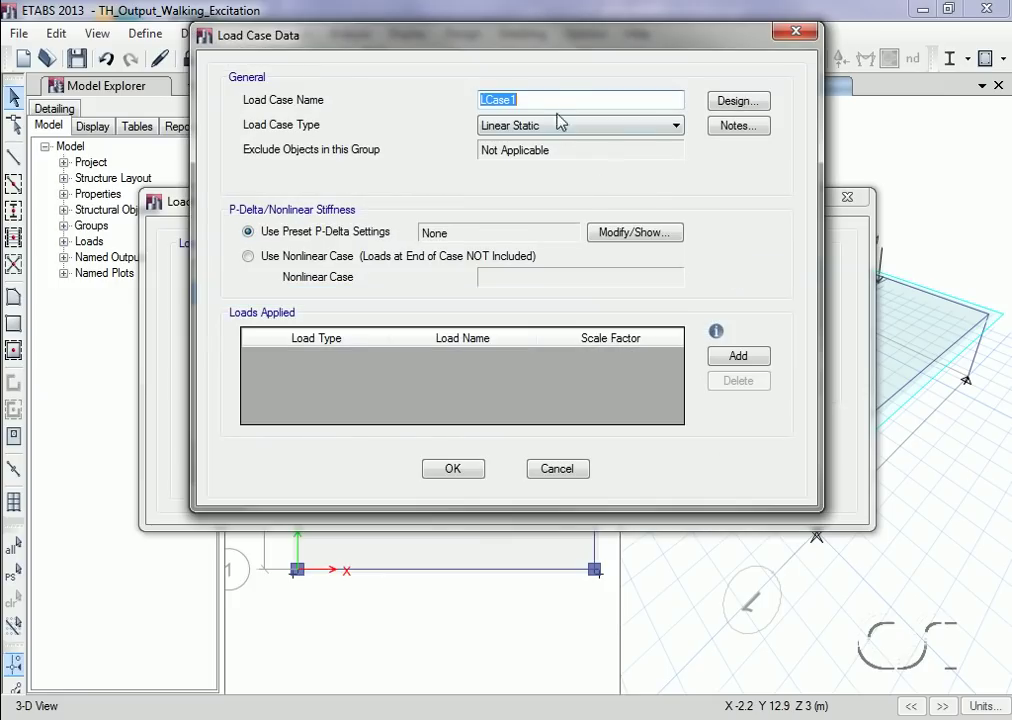
type("Walking")
left_click(542, 127)
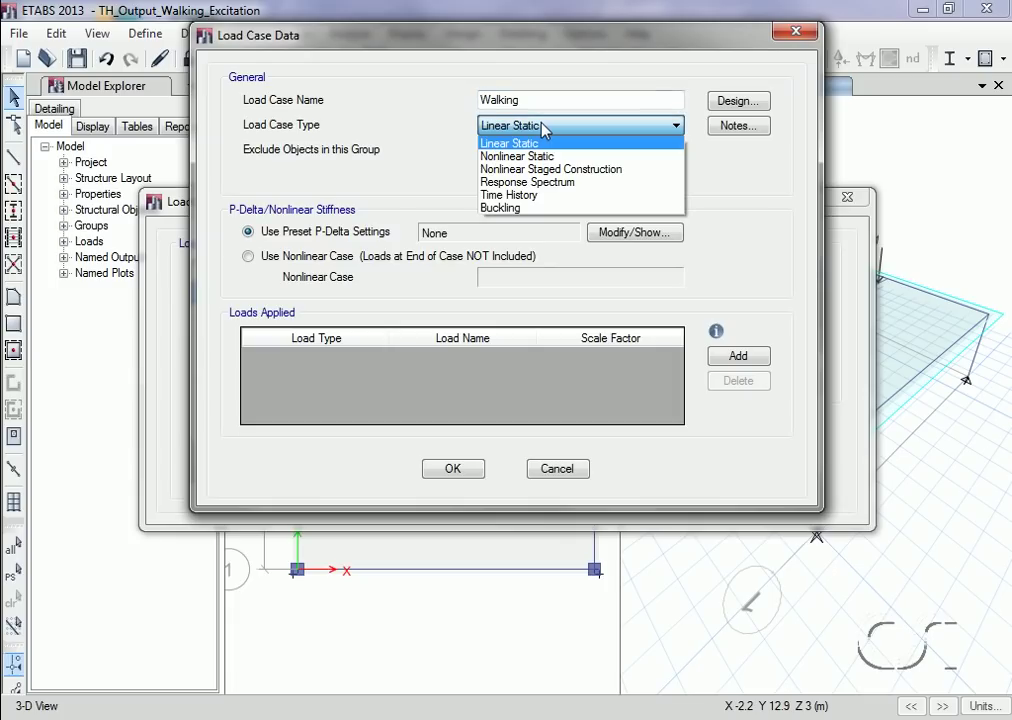
left_click(556, 196)
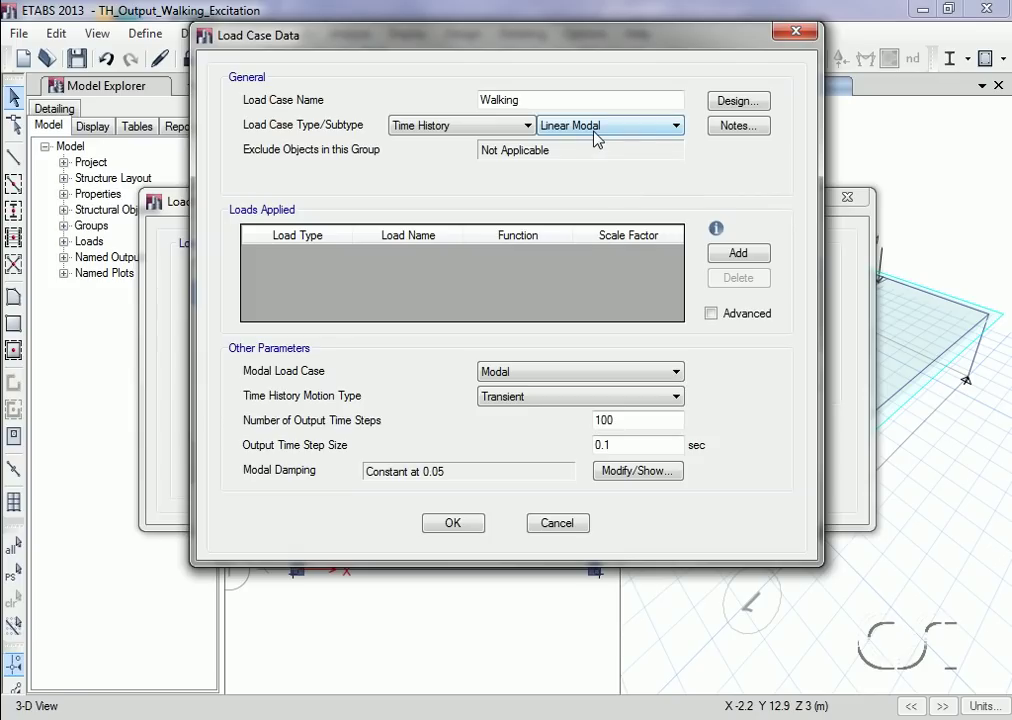
Add load pattern Step1 with the Foot Fall function to the loads applied in the Walking load case.
left_click(740, 256)
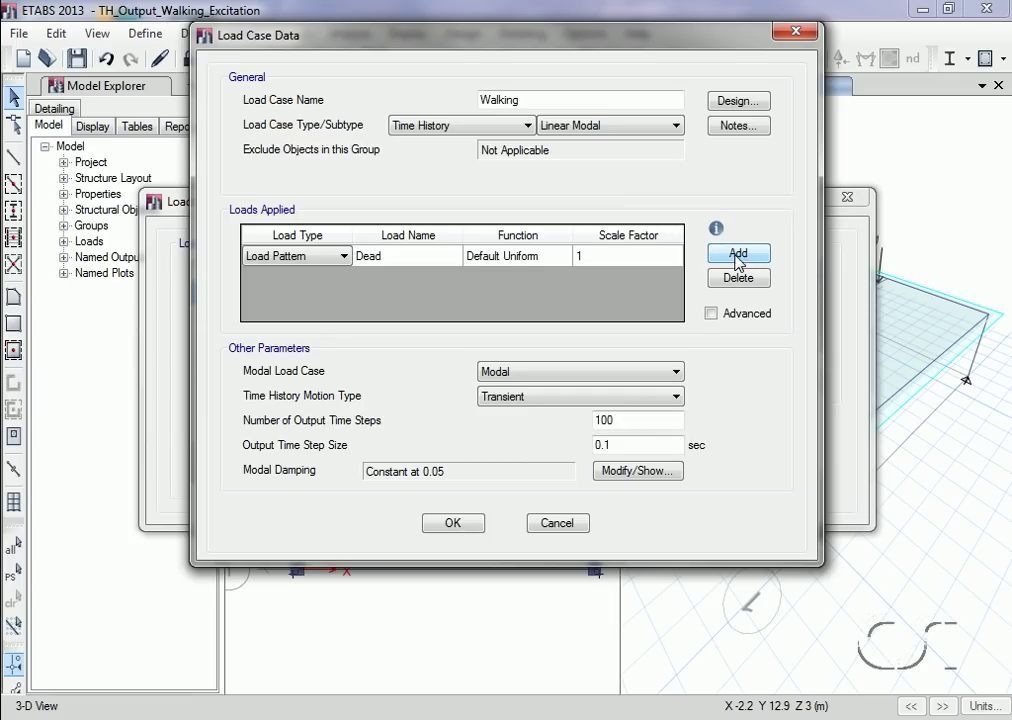
left_click(431, 259)
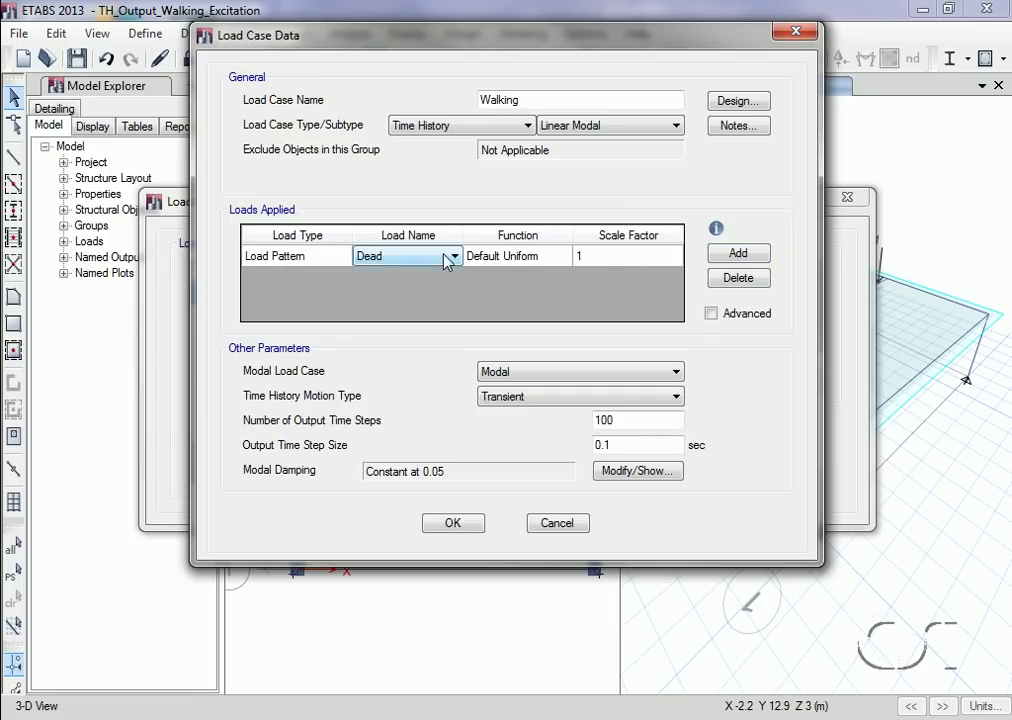
left_click(449, 258)
left_click(443, 299)
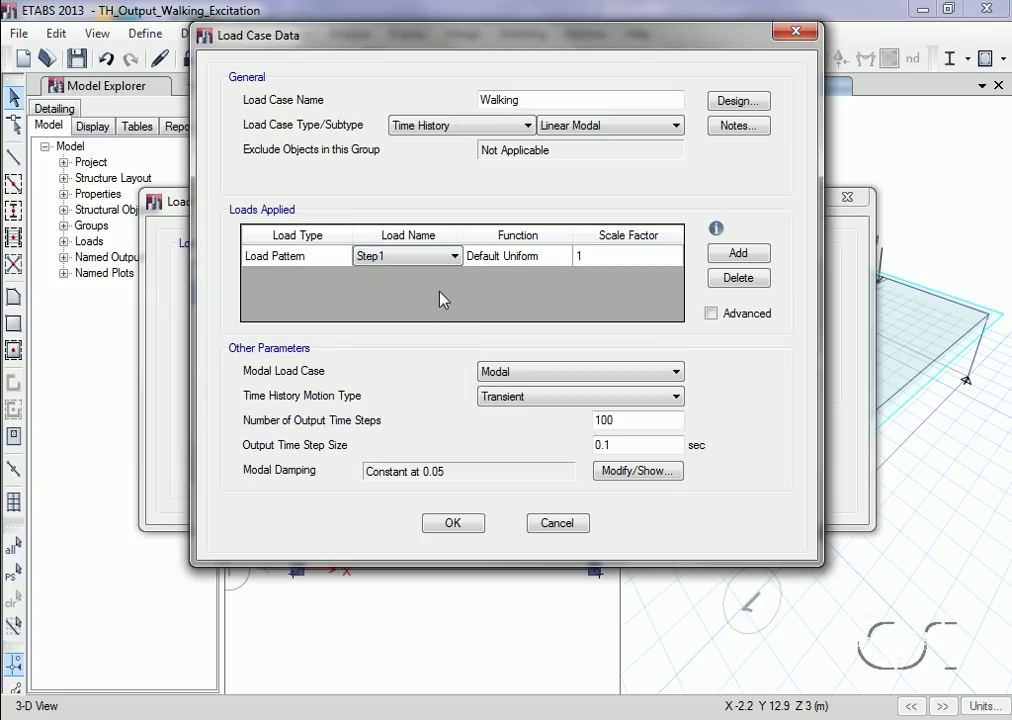
left_click(509, 261)
left_click(509, 261)
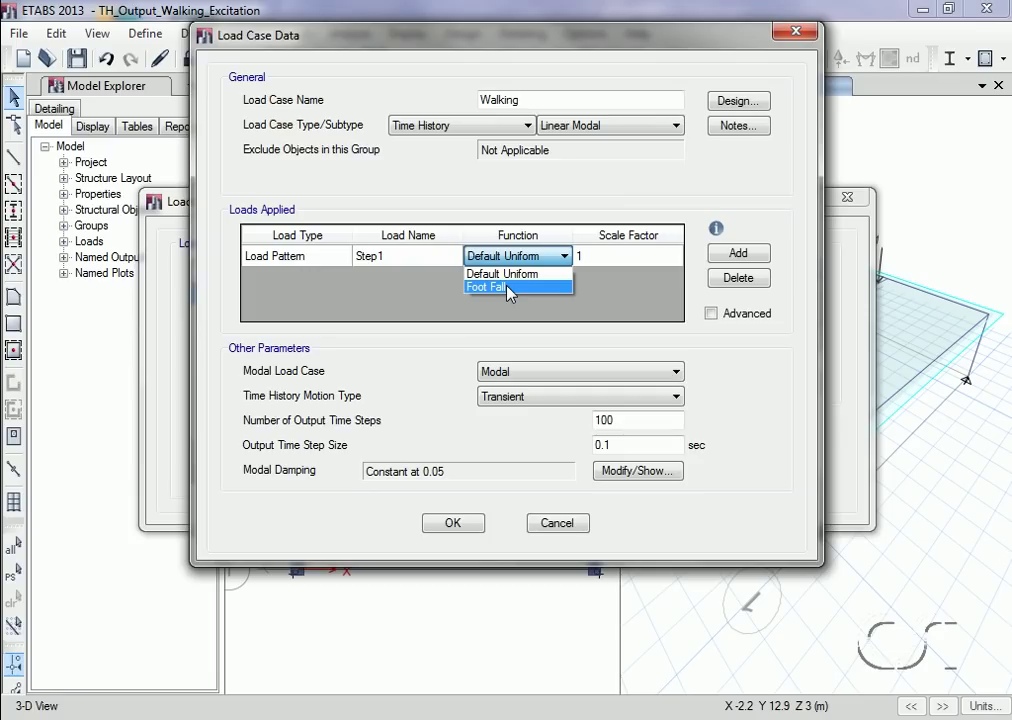
left_click(496, 287)
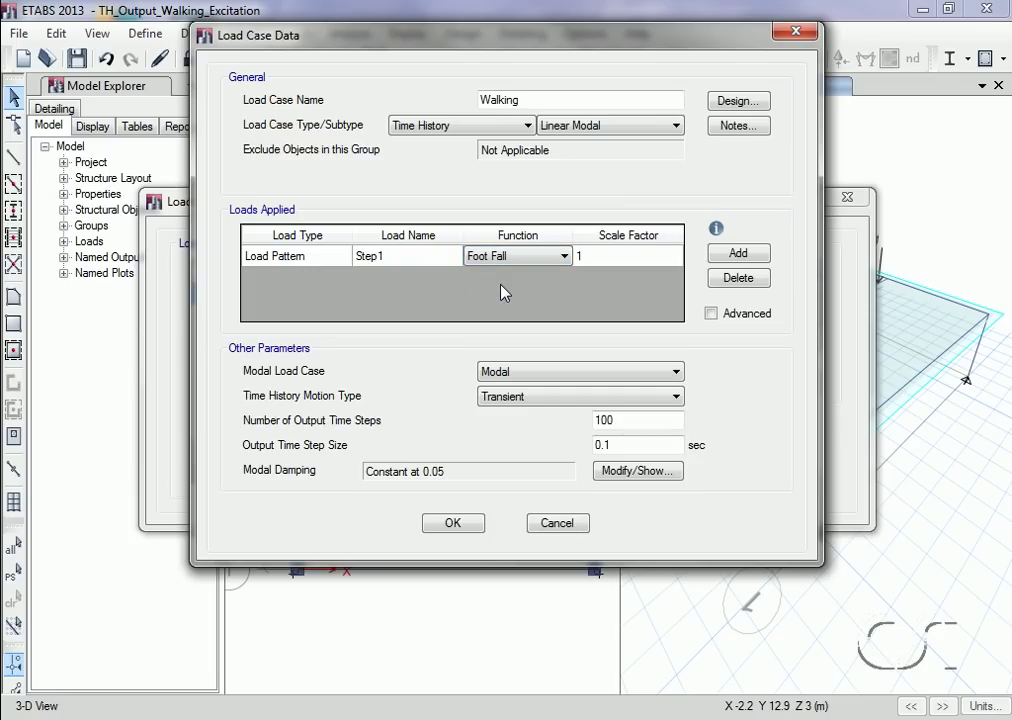
Add a second applied load using load pattern Step2 and the Foot Fall function.
left_click(717, 255)
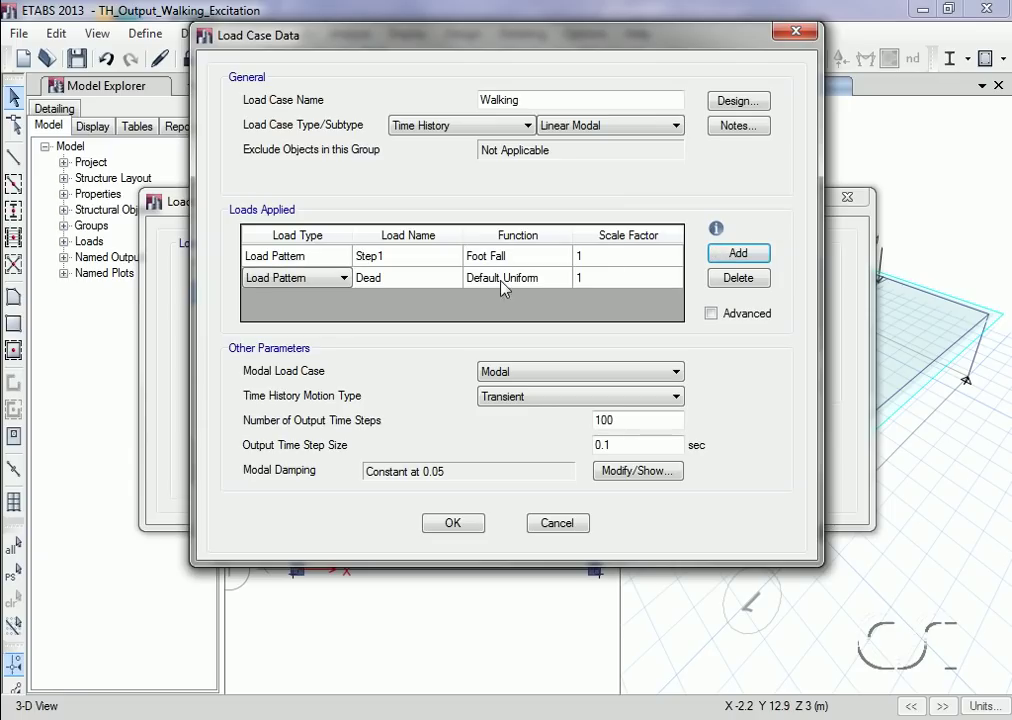
left_click(446, 284)
left_click(446, 284)
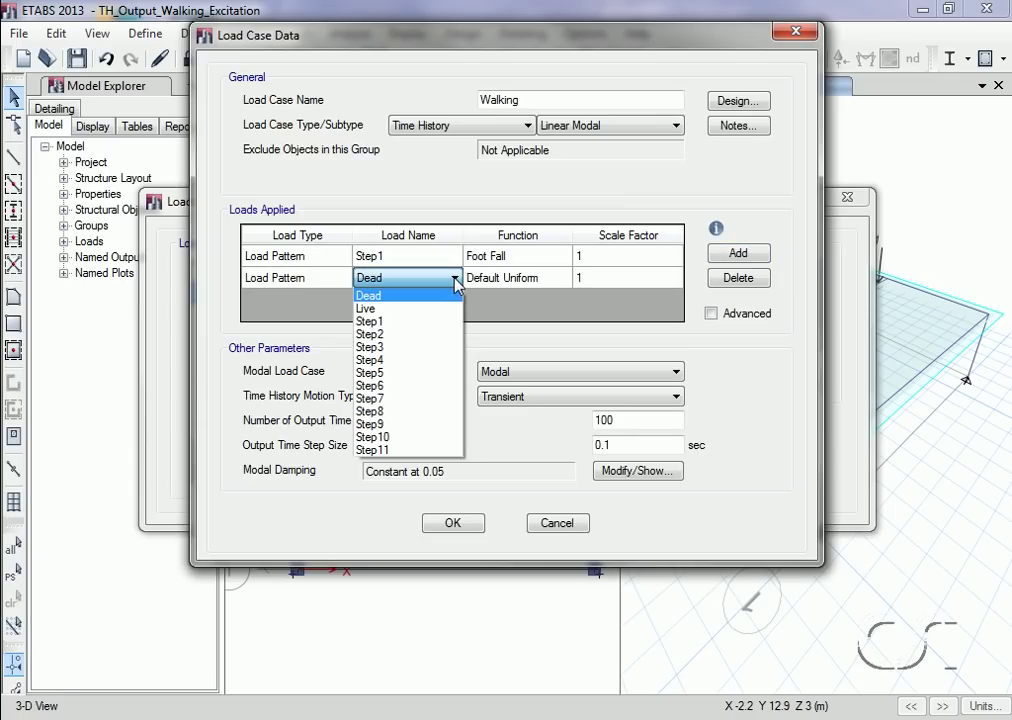
left_click(445, 335)
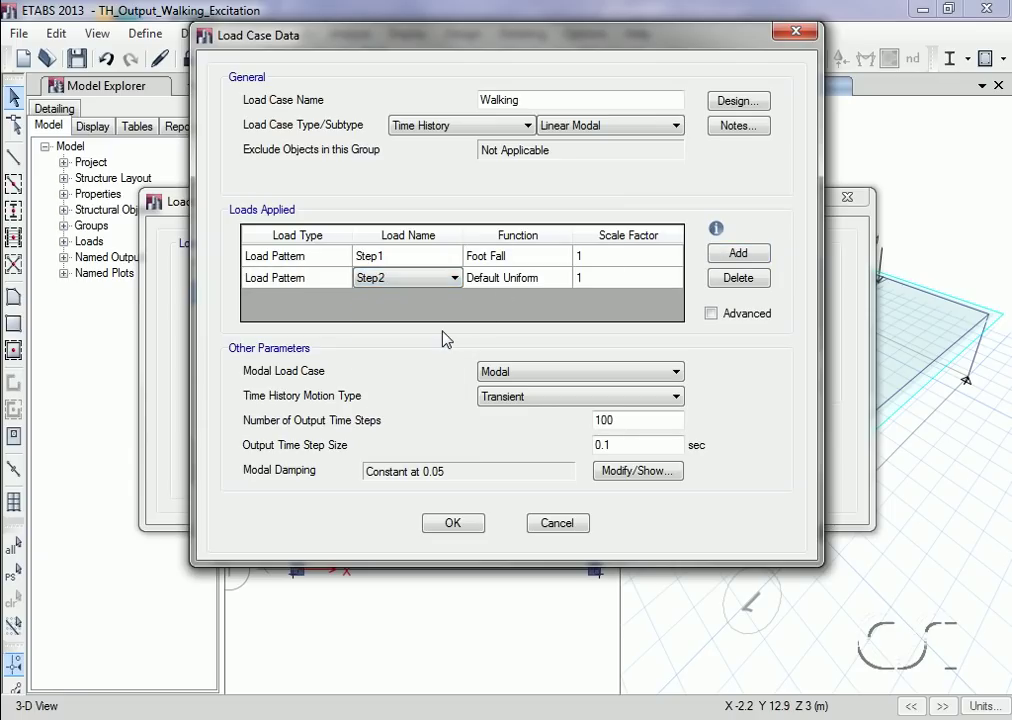
left_click(519, 283)
left_click(520, 281)
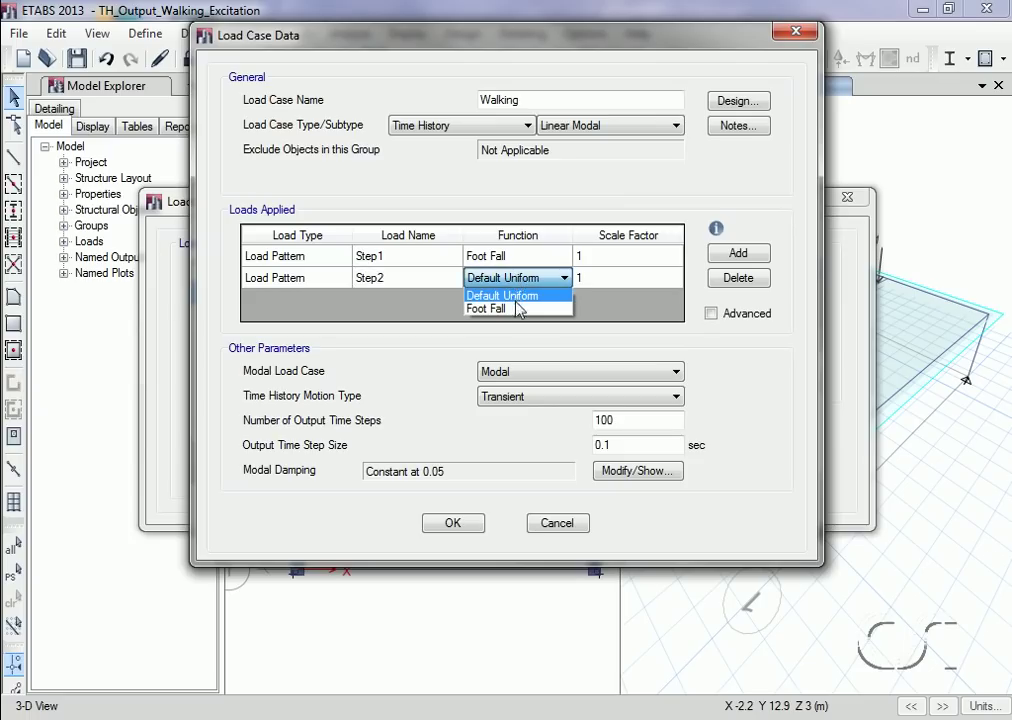
left_click(516, 309)
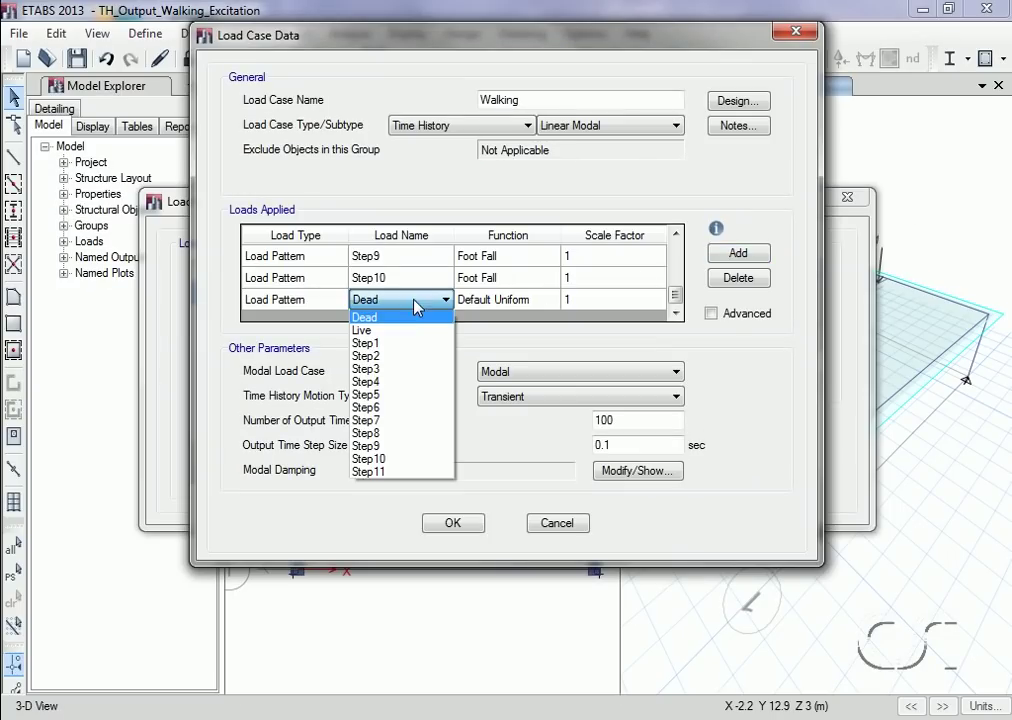
Set the last applied load row to load pattern Step11 with the Foot Fall function.
left_click(407, 472)
left_click(495, 300)
left_click(495, 303)
left_click(485, 333)
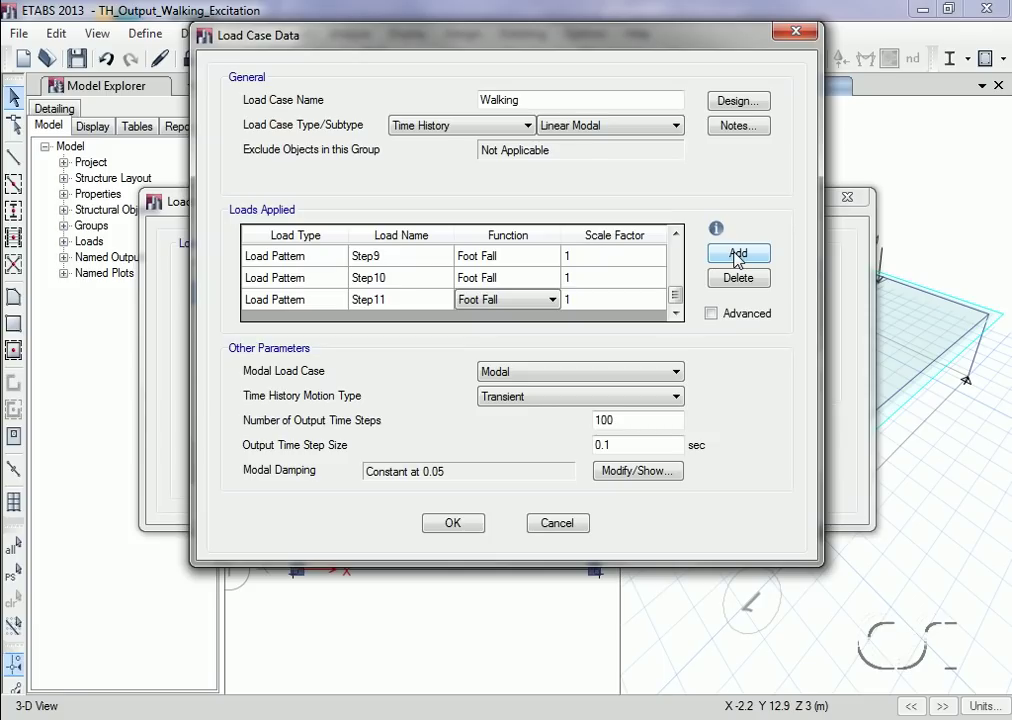
Show the advanced load parameters and set the arrival time of Step2 to 0.5 sec.
left_click(711, 315)
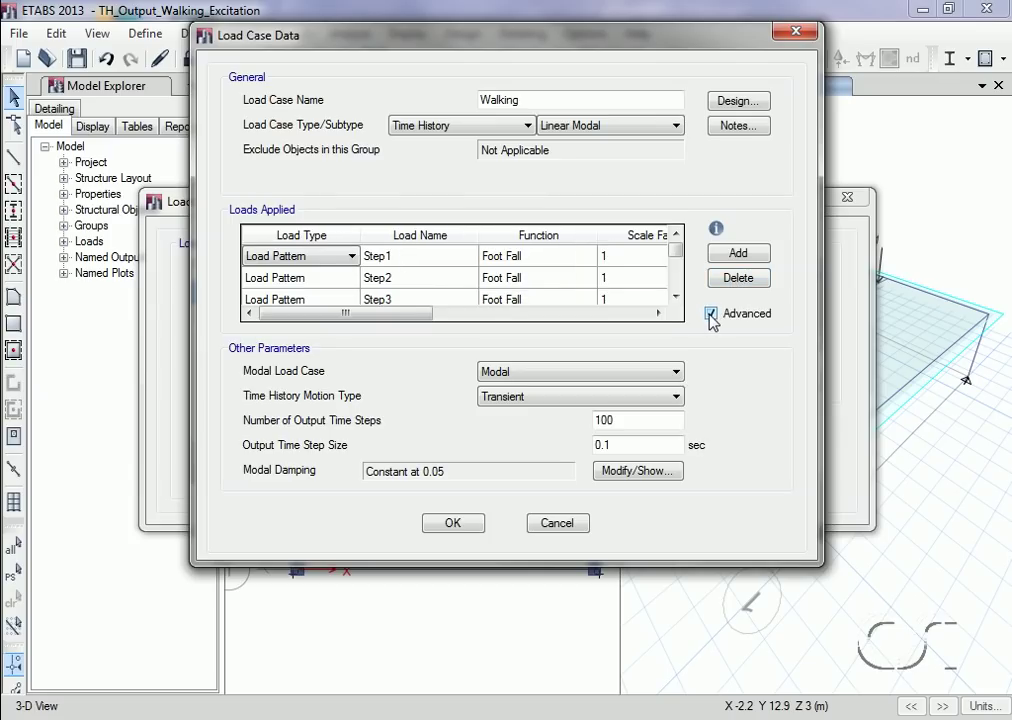
left_click(657, 314)
left_click(657, 314)
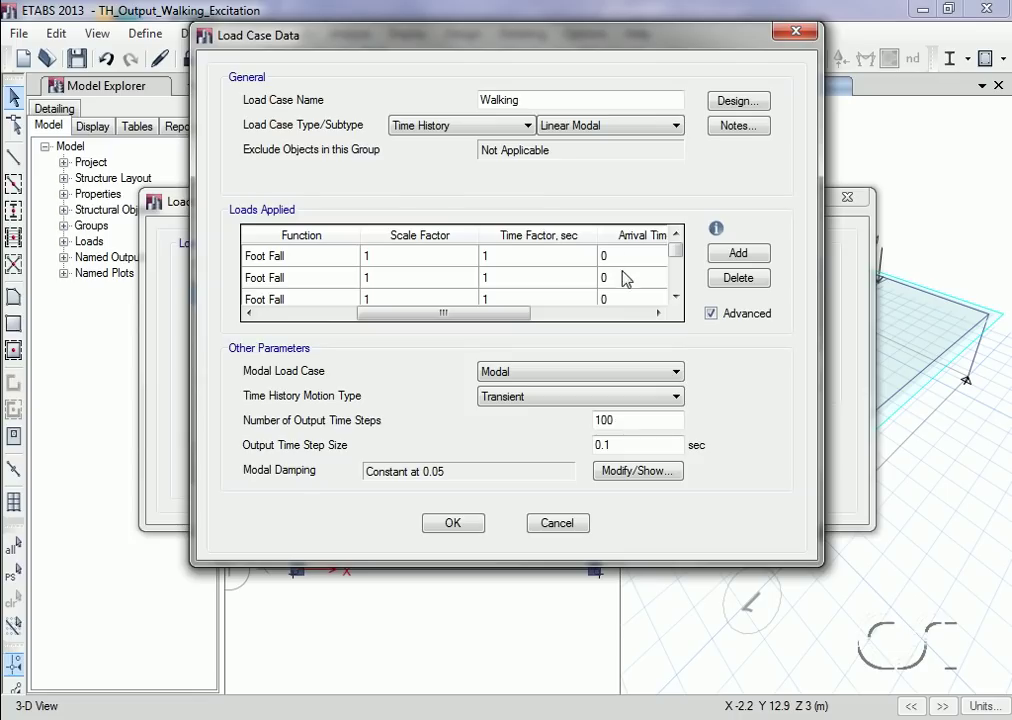
left_click(622, 281)
type("0.5")
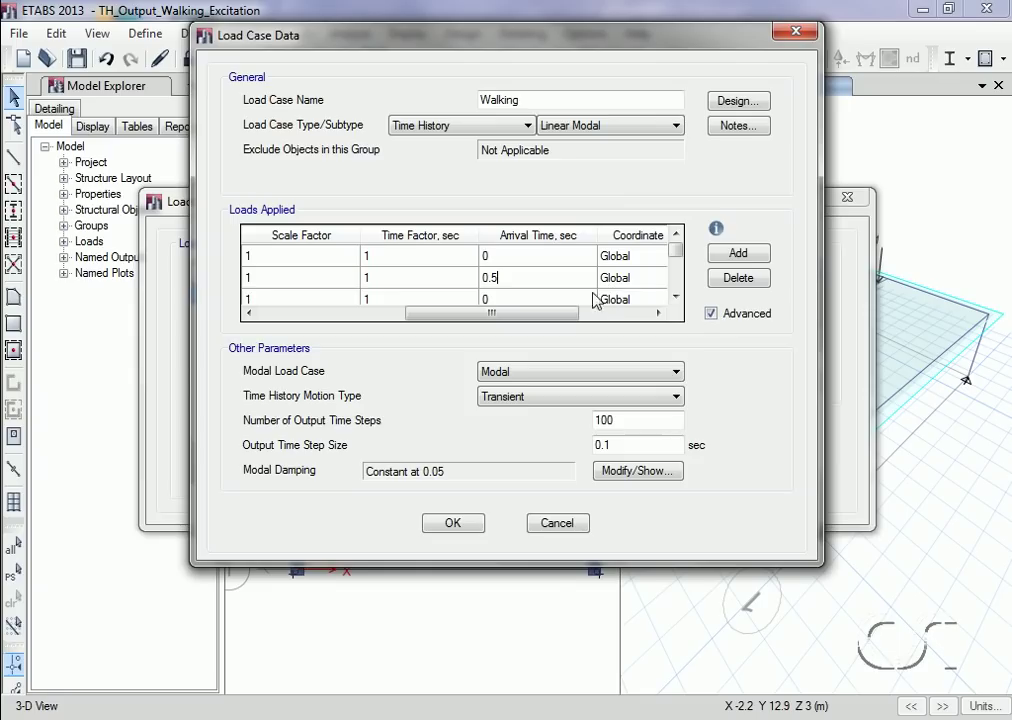
Set the arrival times of Step3, Step4, Step5 and Step6 to 1, 1.5, 2 and 2.5 sec.
left_click(557, 300)
type("1")
left_click(557, 300)
type("1.5")
left_click(500, 300)
type("2")
left_click(503, 300)
type("2.5")
Set the arrival times of Step7 through Step11 to 3, 3.5, 4, 4.5 and 5 sec.
left_click(497, 300)
type("3")
left_click(497, 300)
type("3.5")
left_click(497, 300)
type("4")
left_click(497, 300)
type("4")
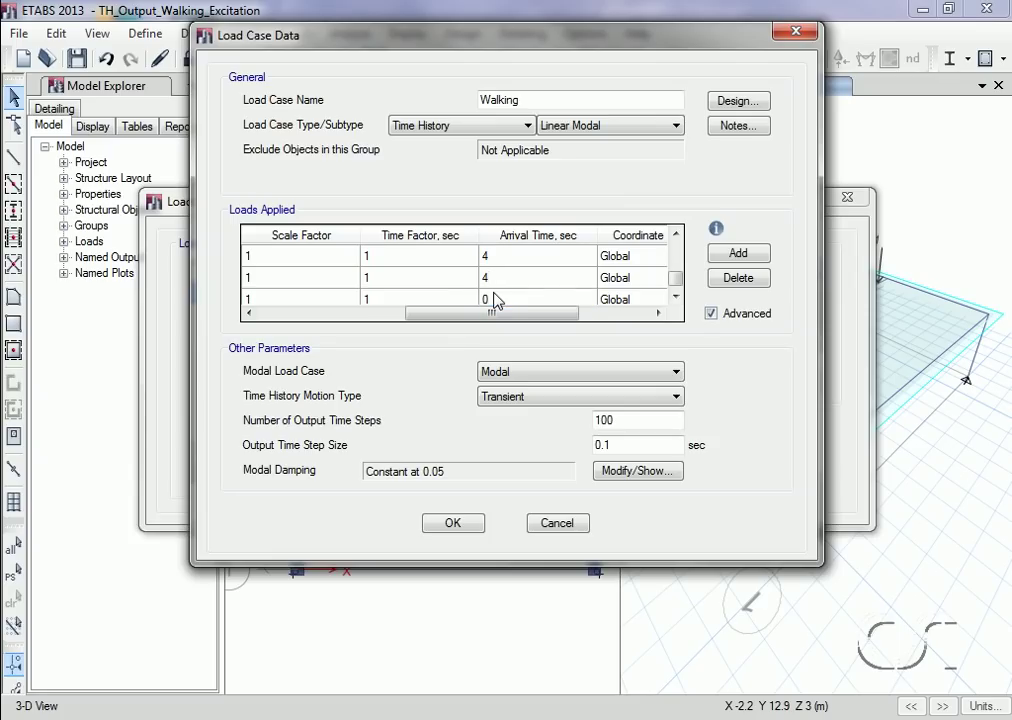
type(".5")
left_click(497, 300)
type("5")
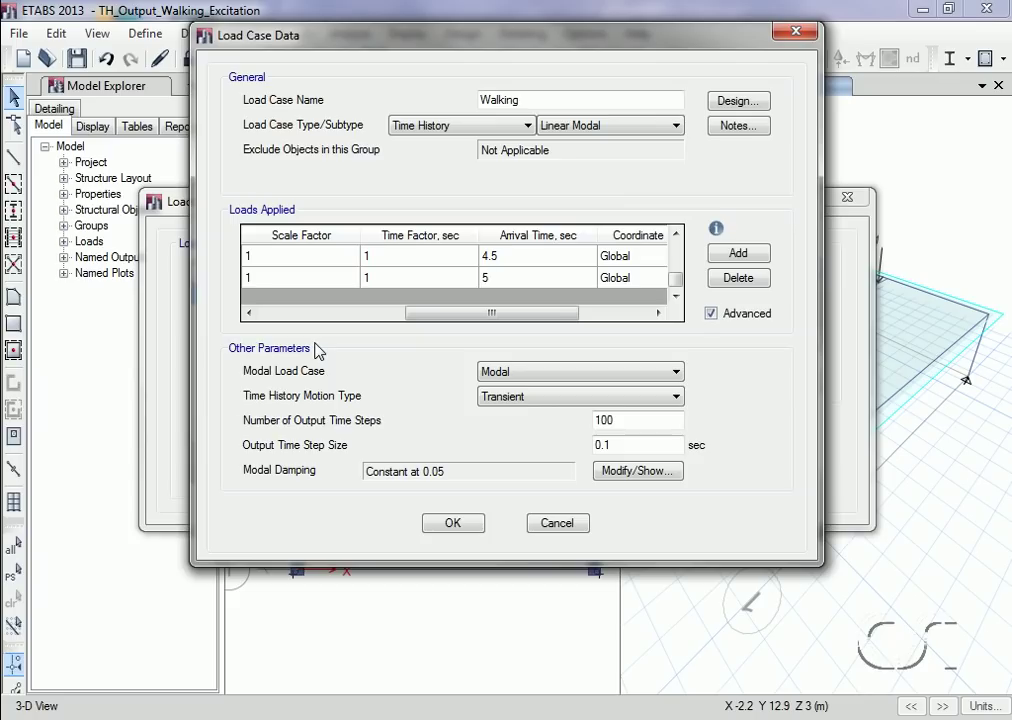
Set the number of output time steps to 200 and the output time step size to 0.045 sec.
double_click(622, 420)
type("200")
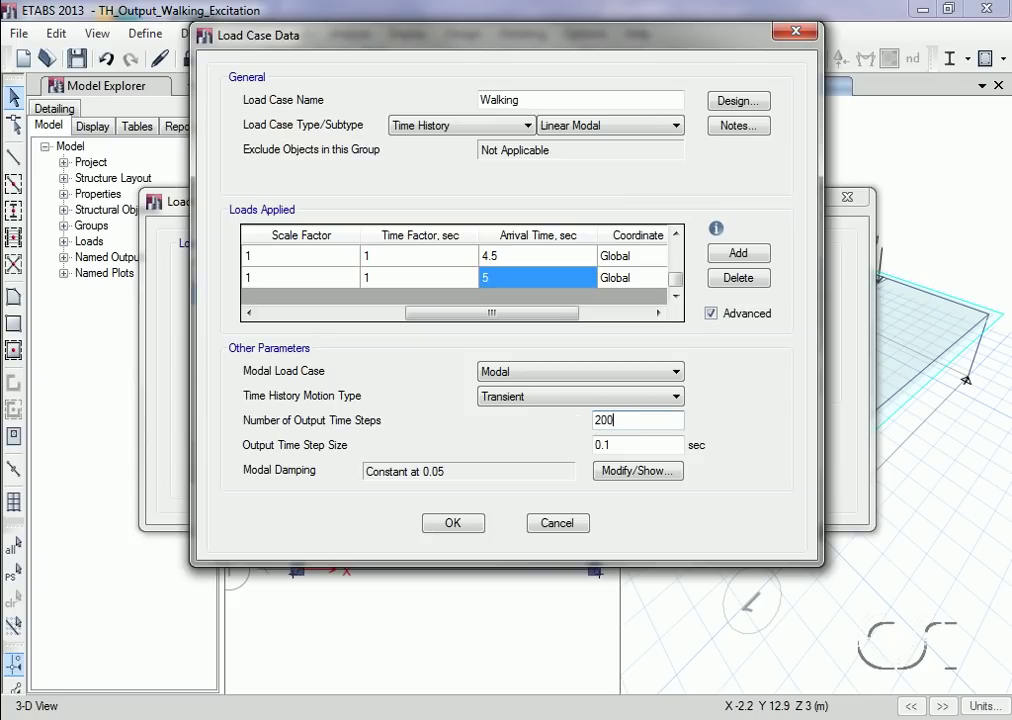
left_click(607, 446)
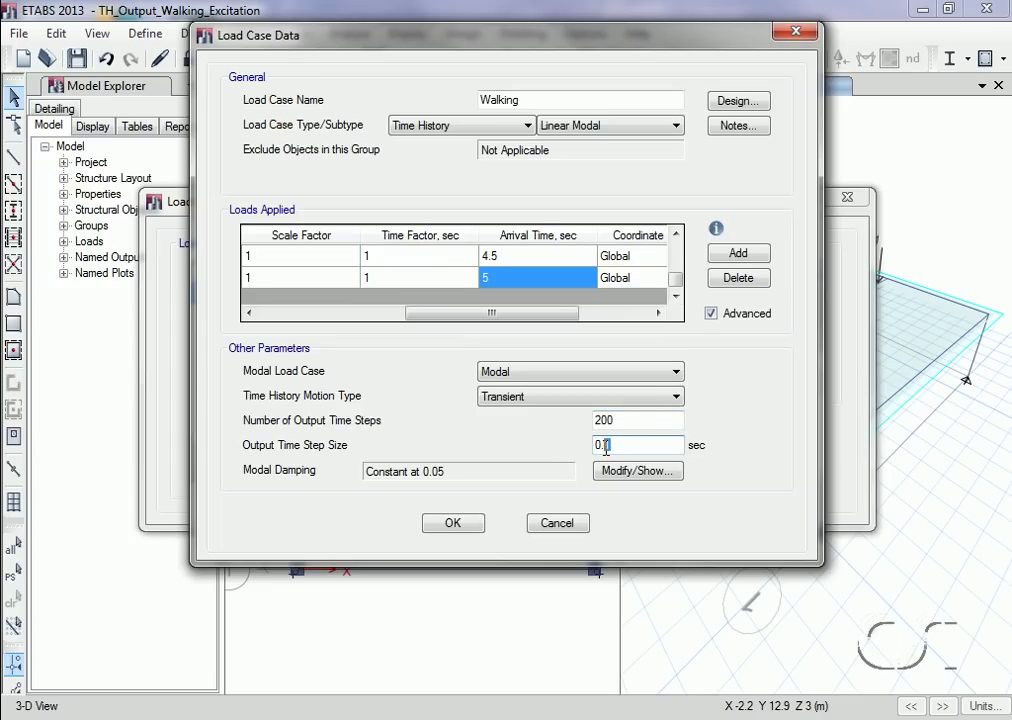
key("BackSpace")
type("04")
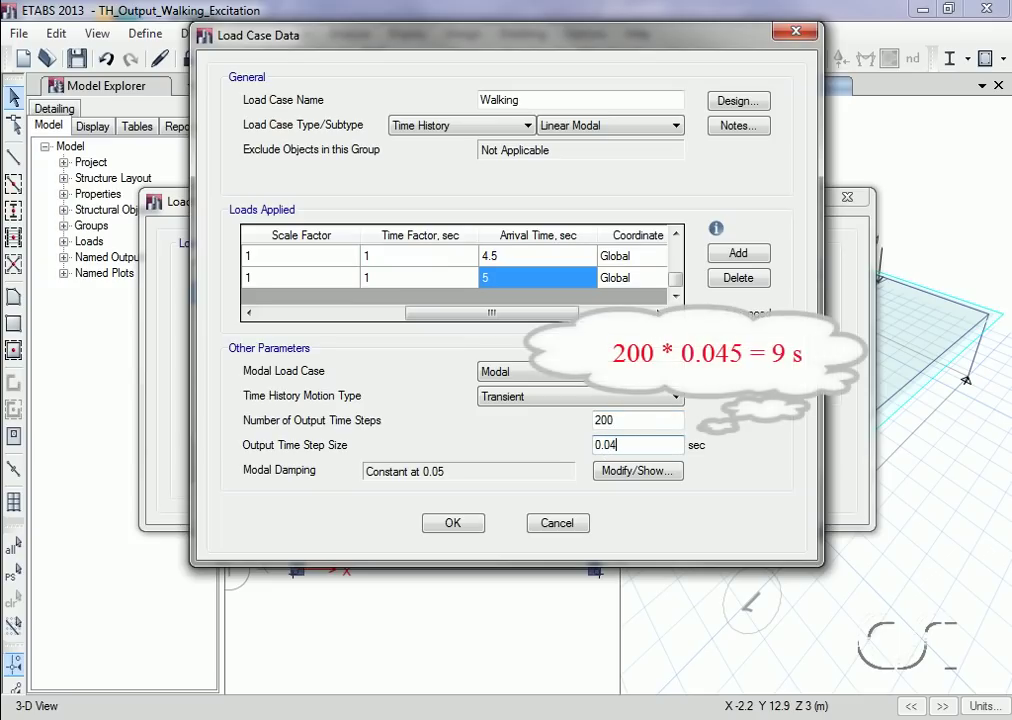
type("5")
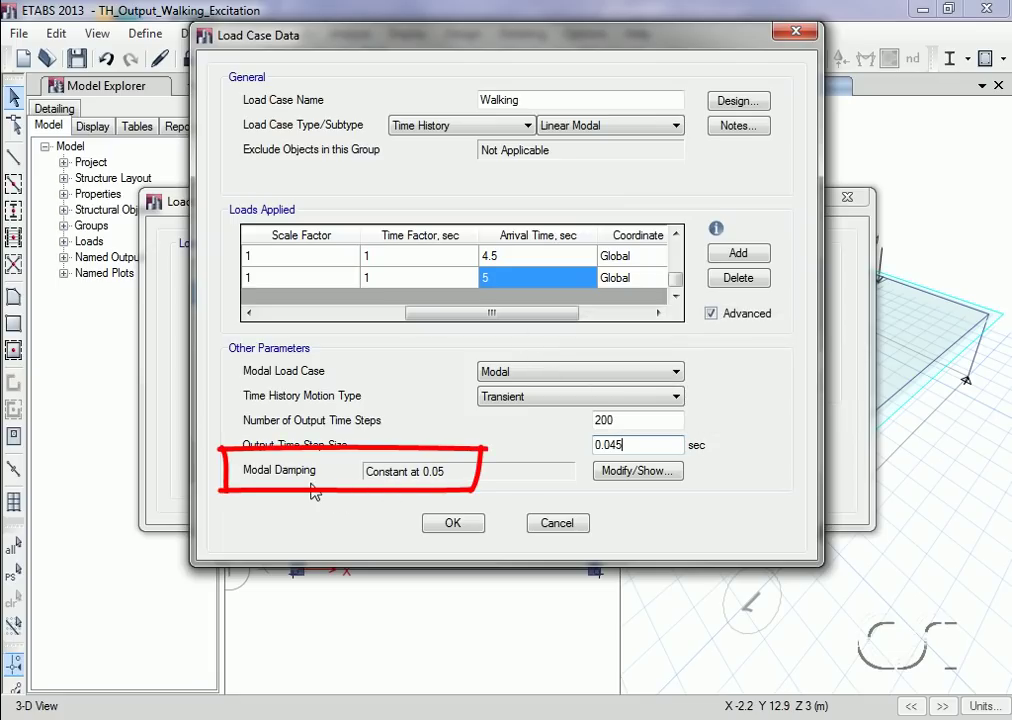
Set the constant modal damping for all modes to 0.03 and accept the Walking load case definition.
left_click(634, 471)
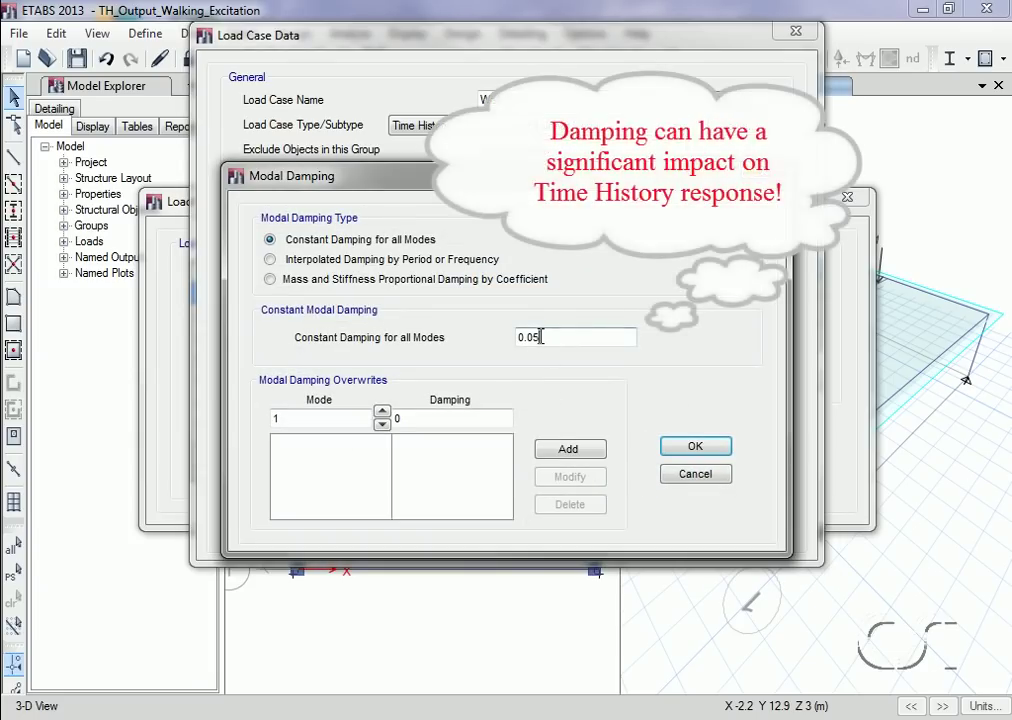
left_click_drag(540, 337, 533, 337)
type("3")
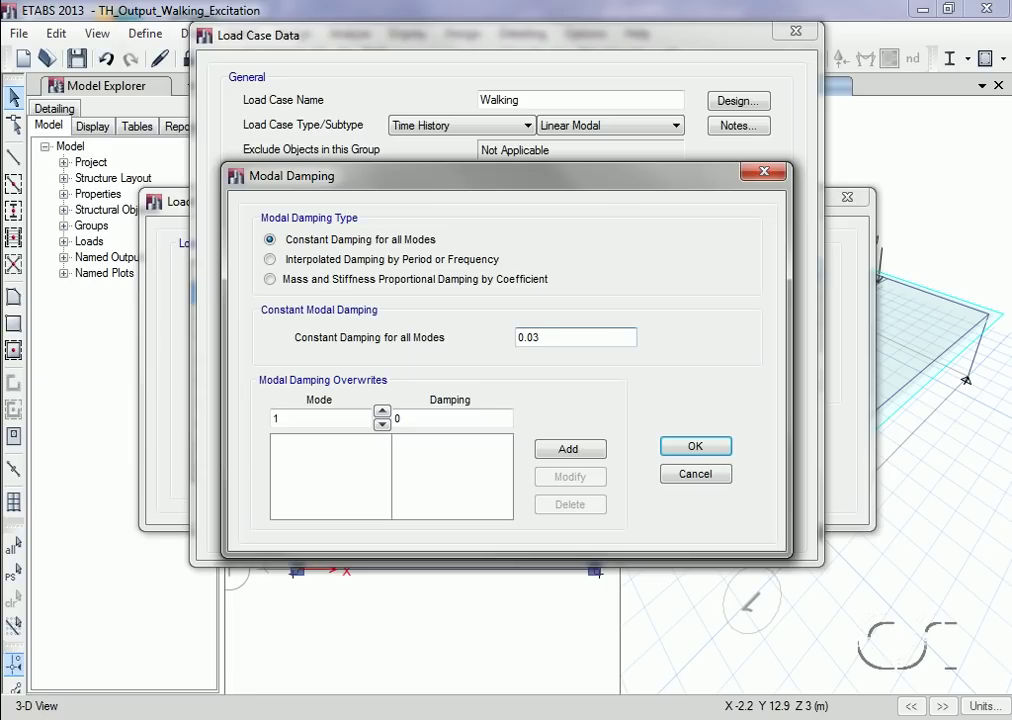
left_click(696, 448)
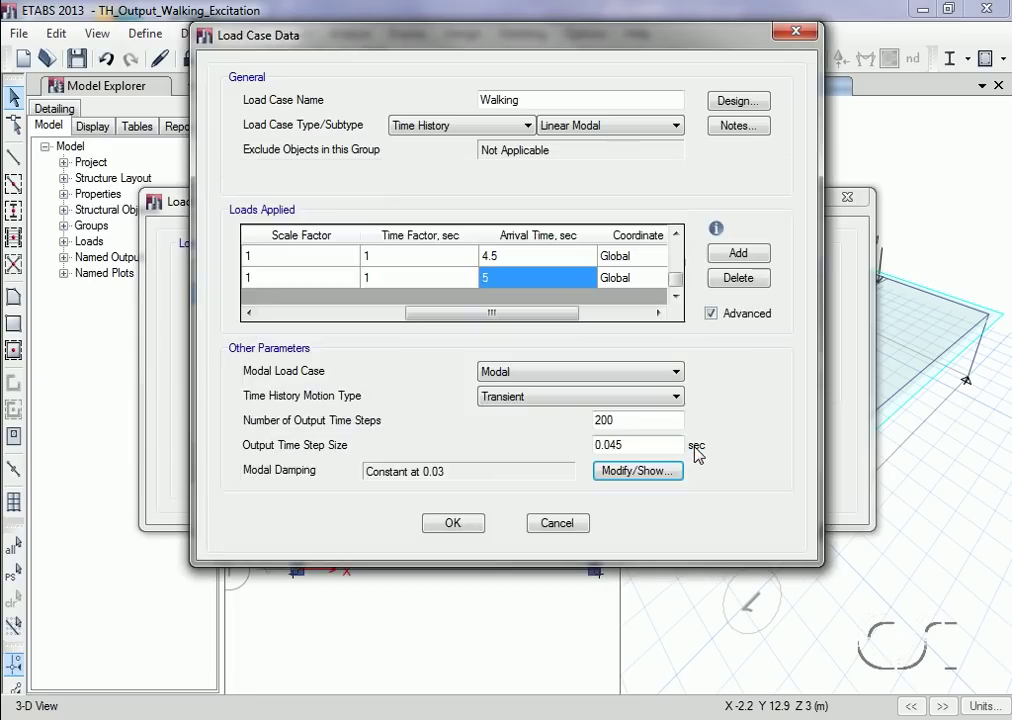
left_click(453, 523)
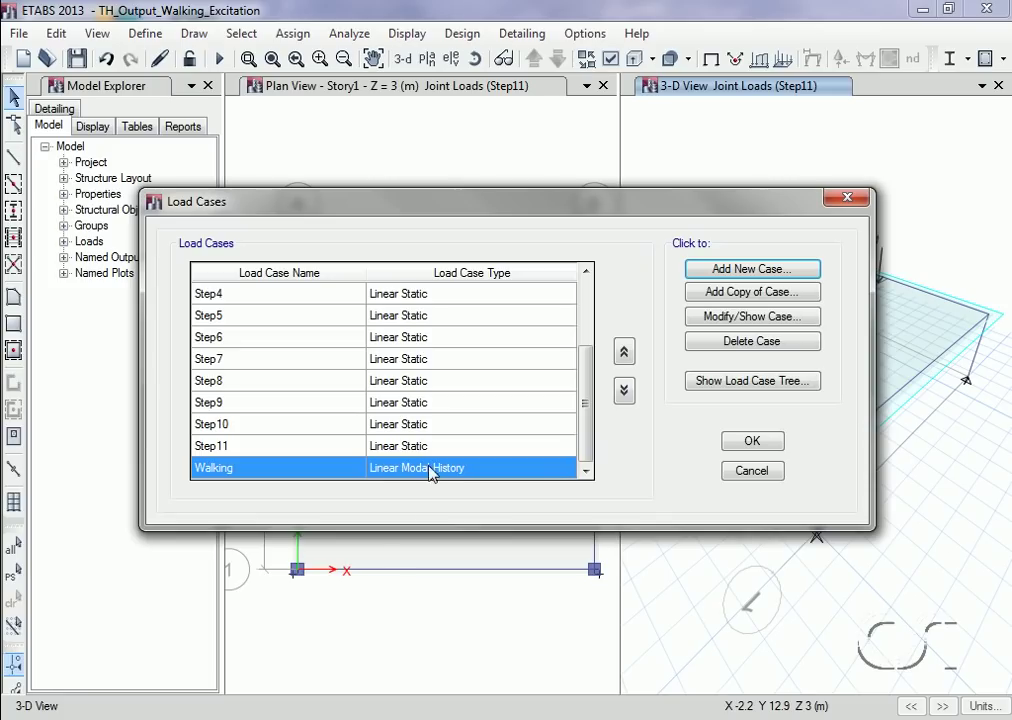
left_click(754, 443)
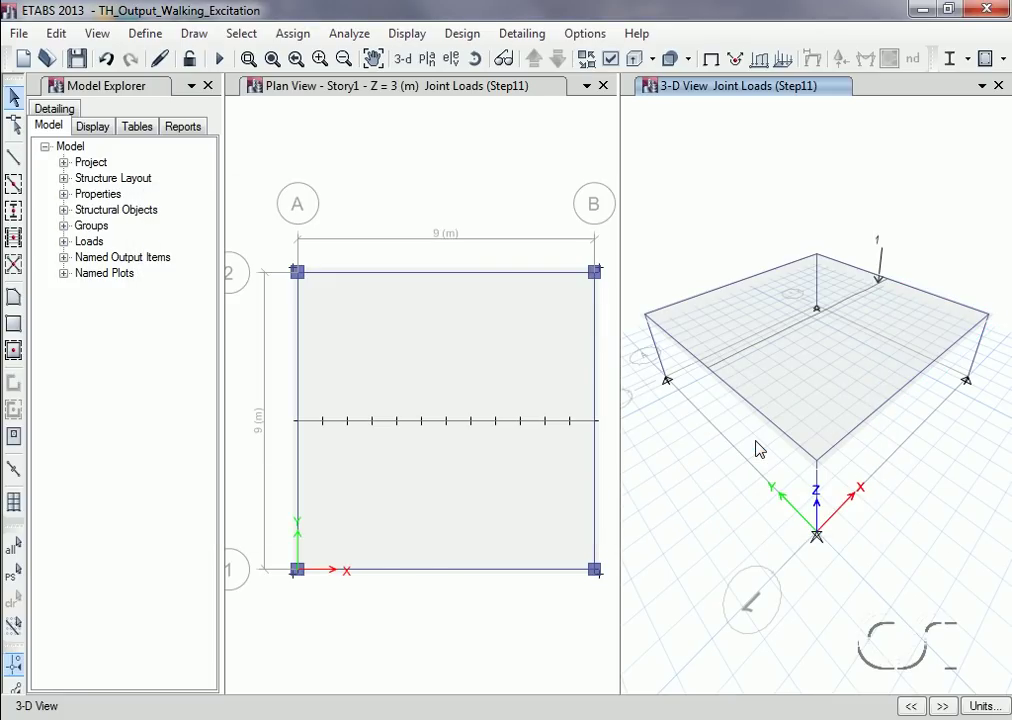
Turn off Include Lateral Mass Only in the mass source definition.
left_click(146, 34)
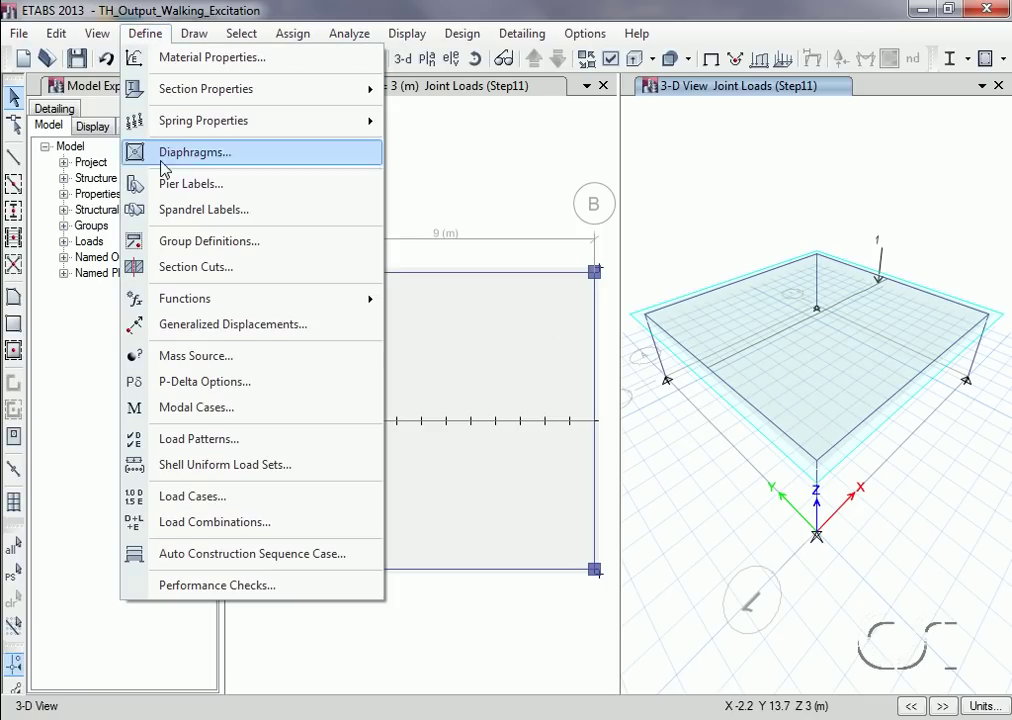
left_click(238, 357)
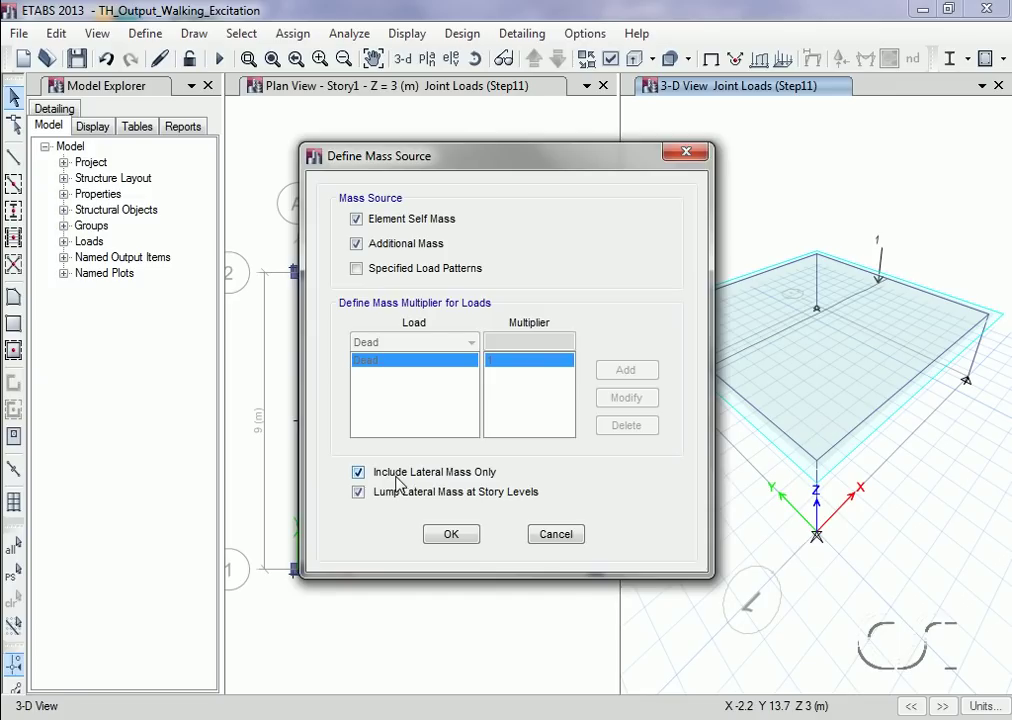
left_click(358, 472)
left_click(450, 535)
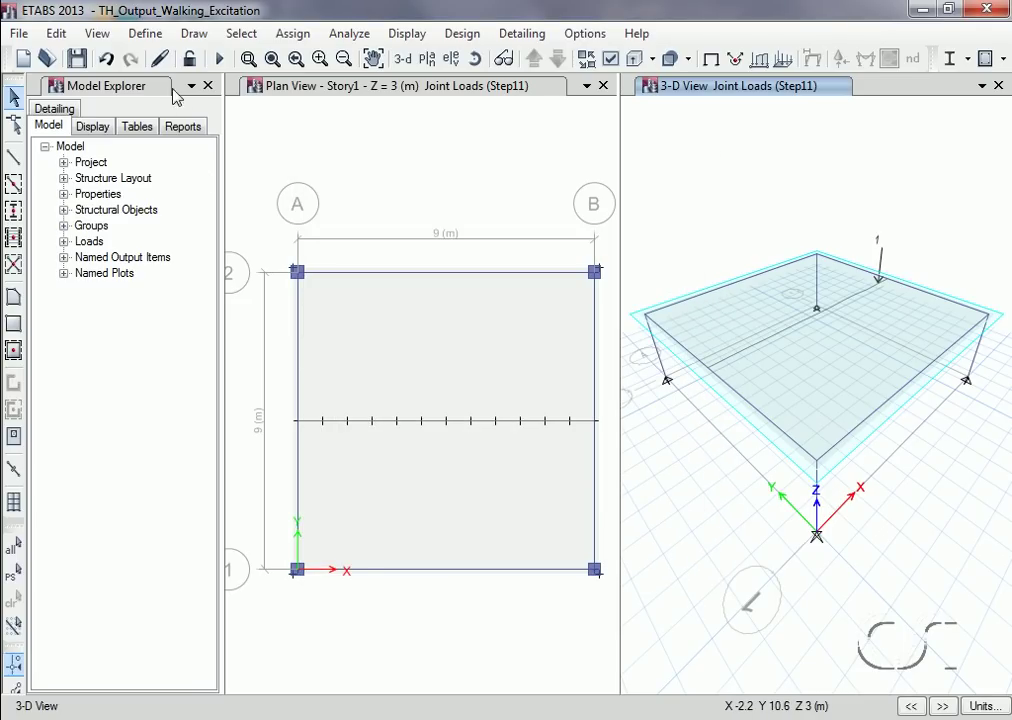
Set the maximum number of modes of the Modal case to 20.
left_click(146, 34)
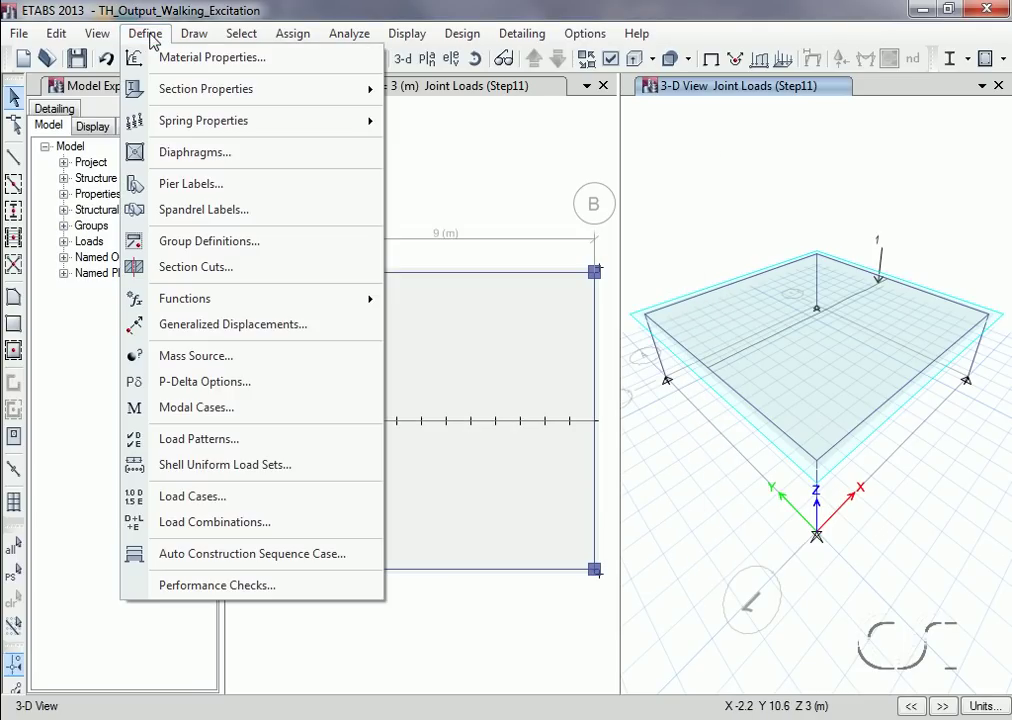
left_click(232, 412)
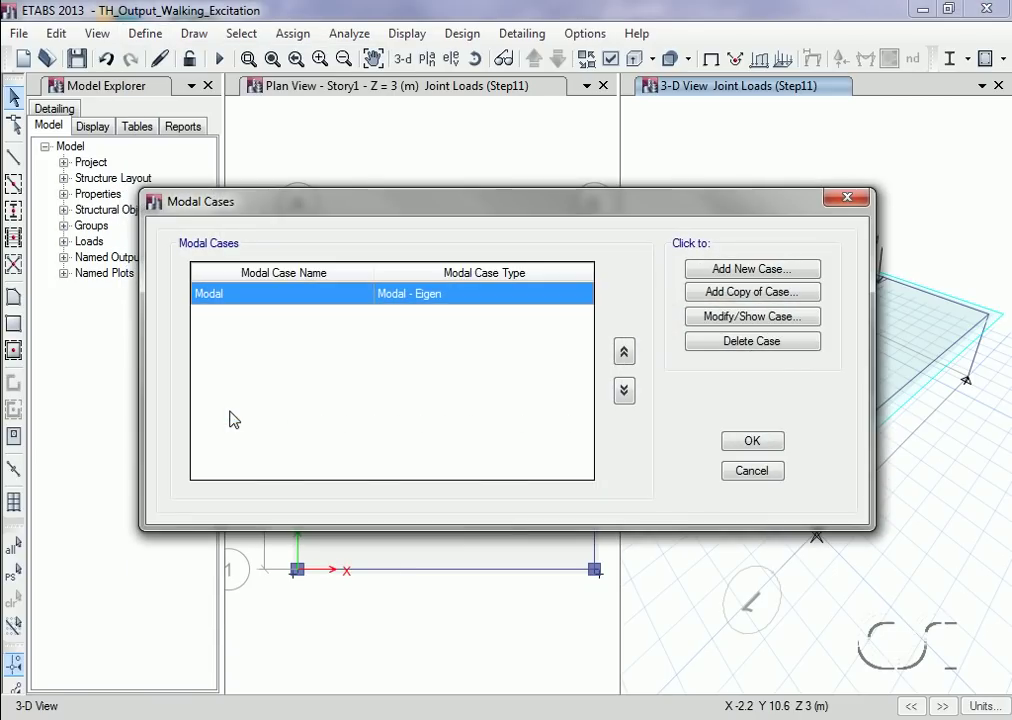
left_click(741, 317)
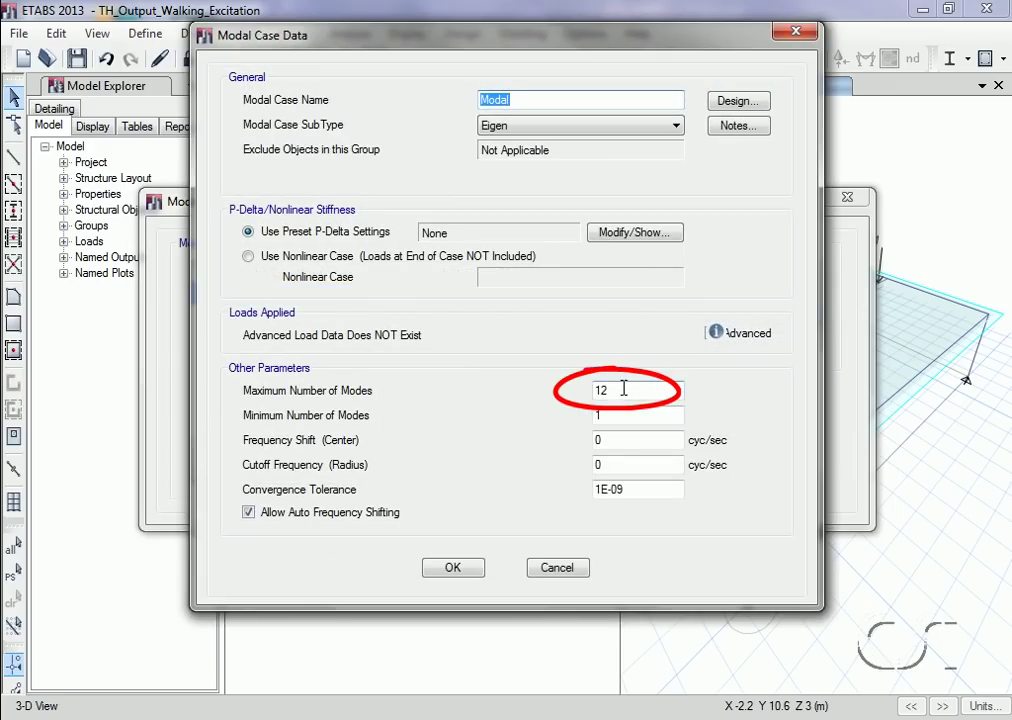
left_click_drag(624, 389, 558, 397)
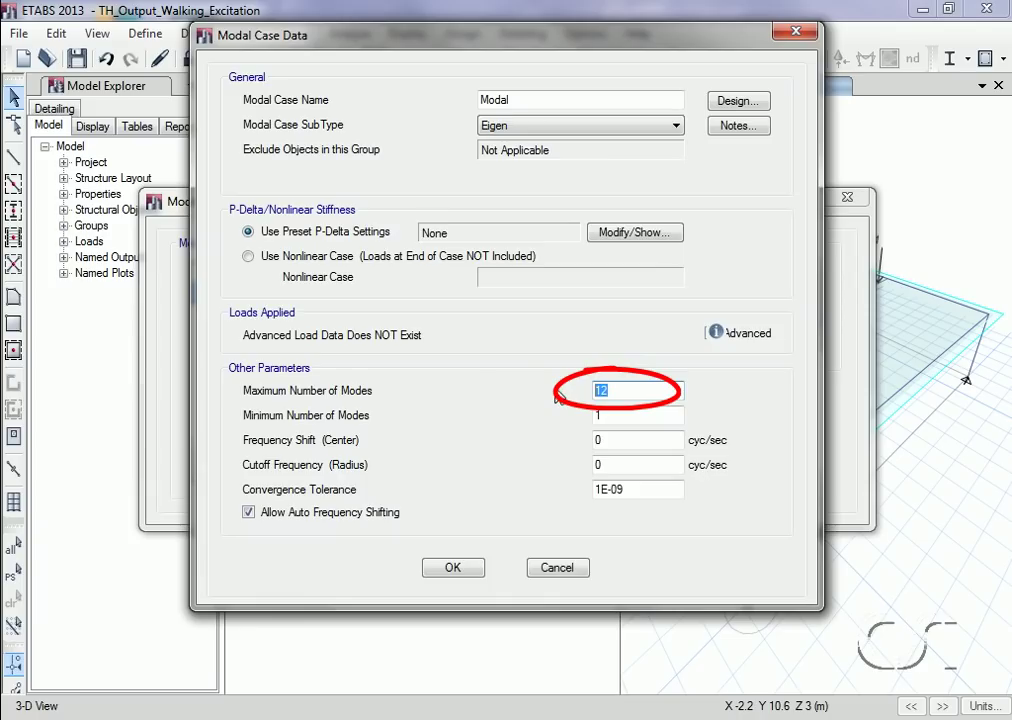
type("20")
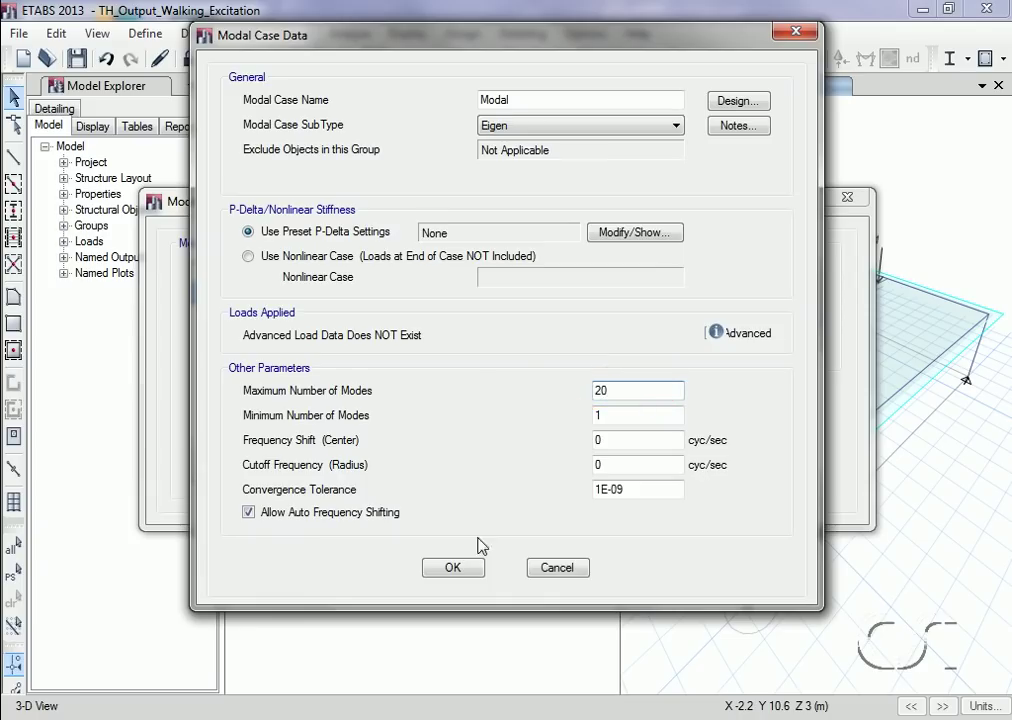
left_click(452, 567)
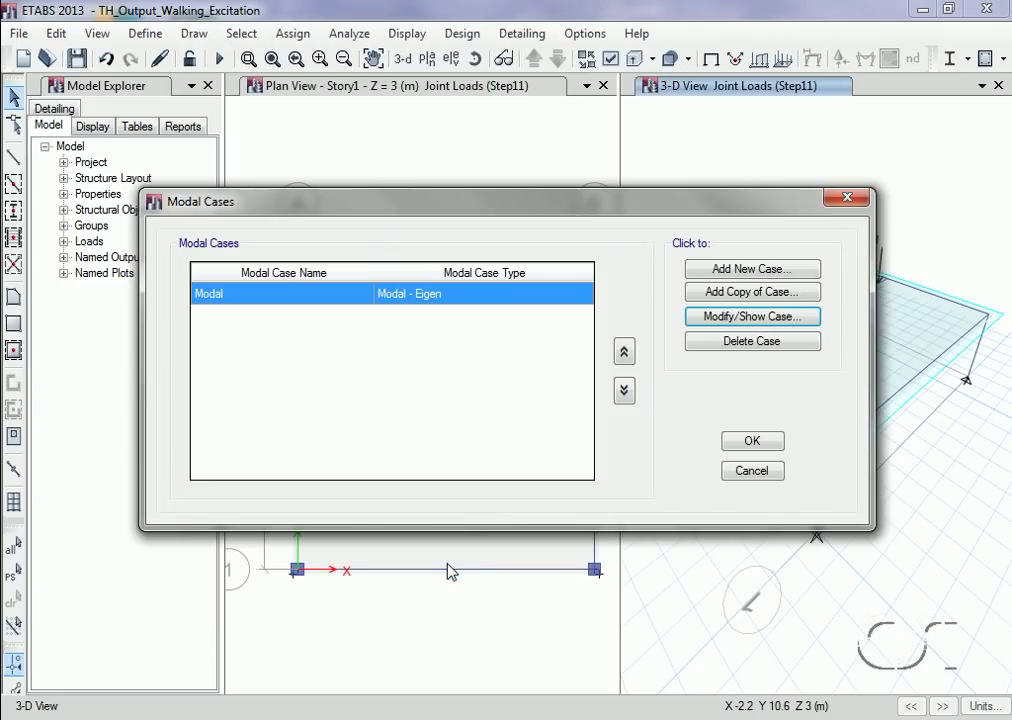
left_click(752, 442)
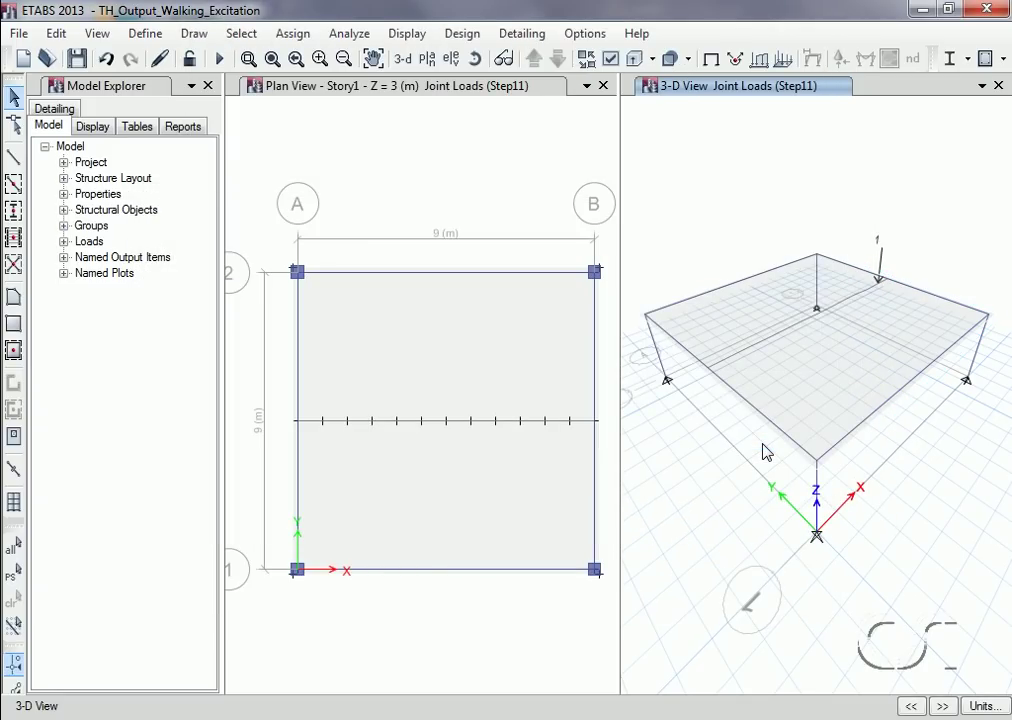
Turn off the UX, UY and RZ building active degrees of freedom and run the analysis.
left_click(354, 36)
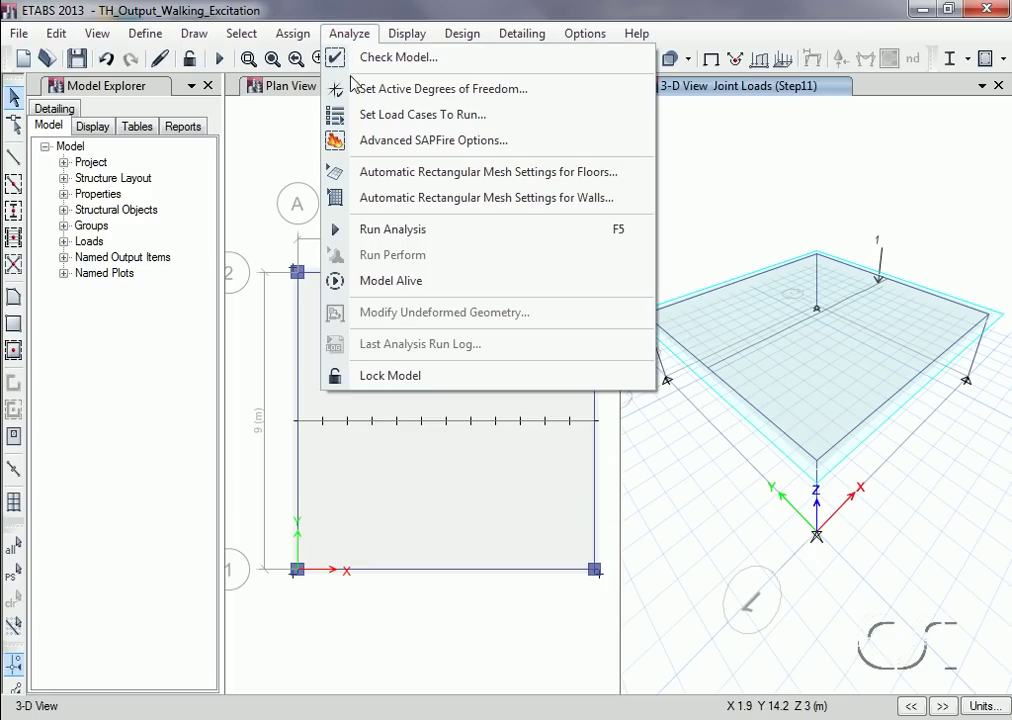
left_click(526, 89)
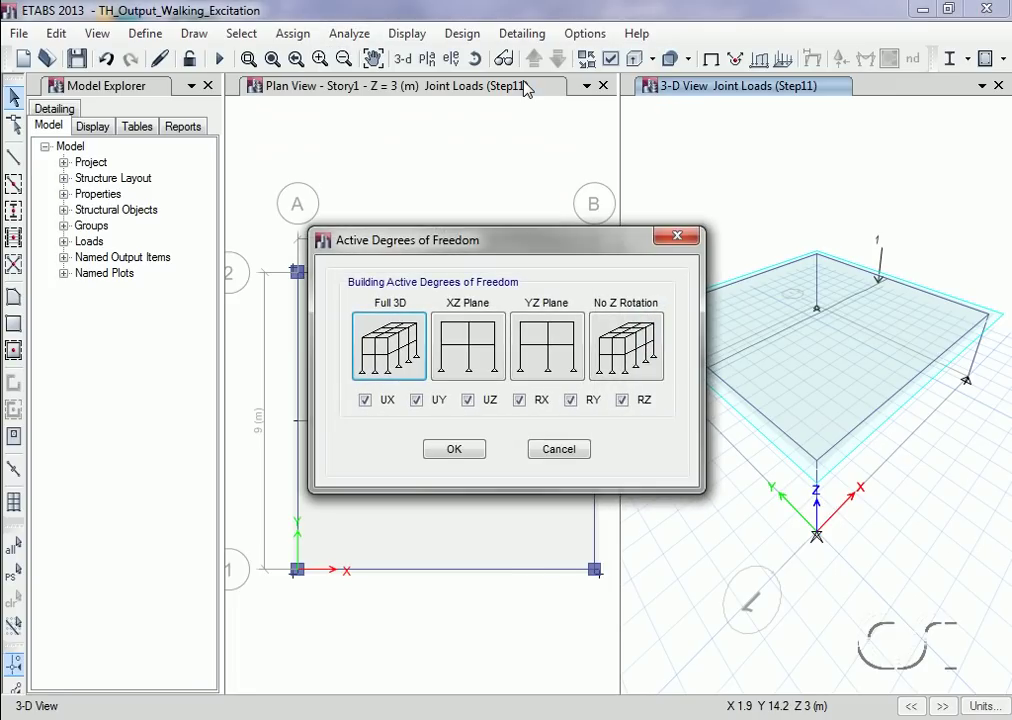
left_click(376, 402)
left_click(416, 401)
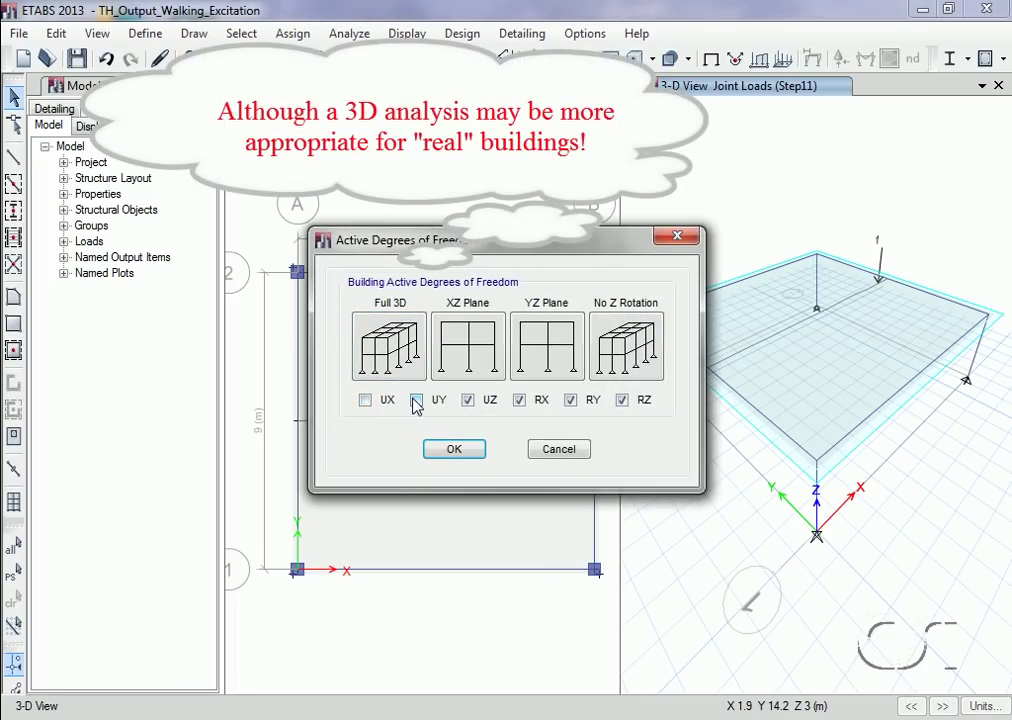
left_click(622, 400)
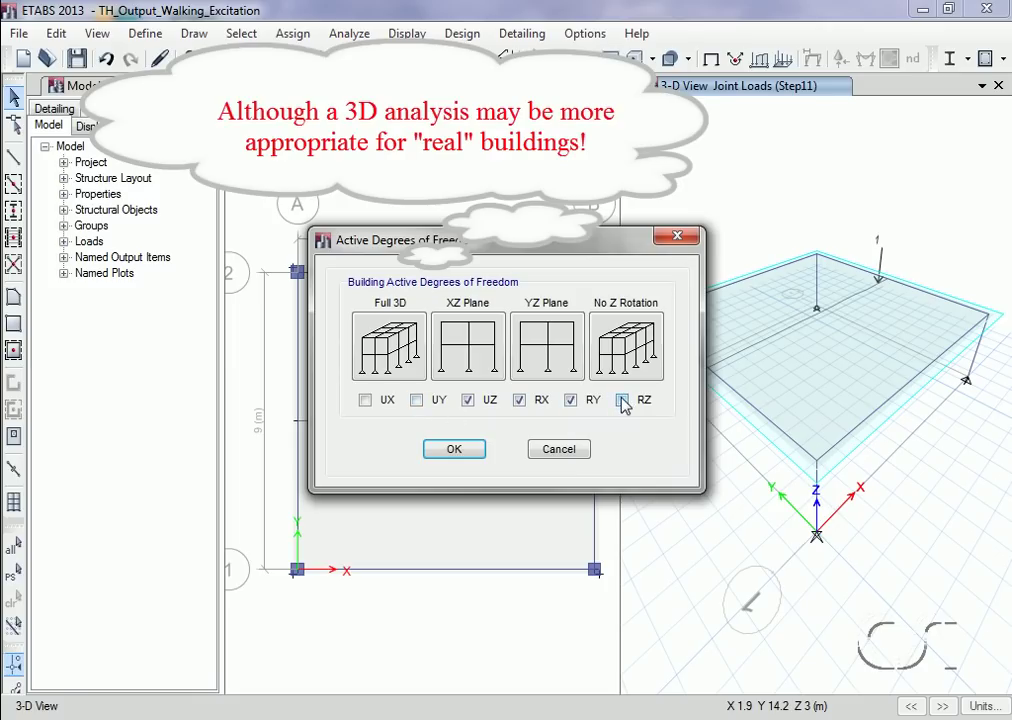
left_click(456, 451)
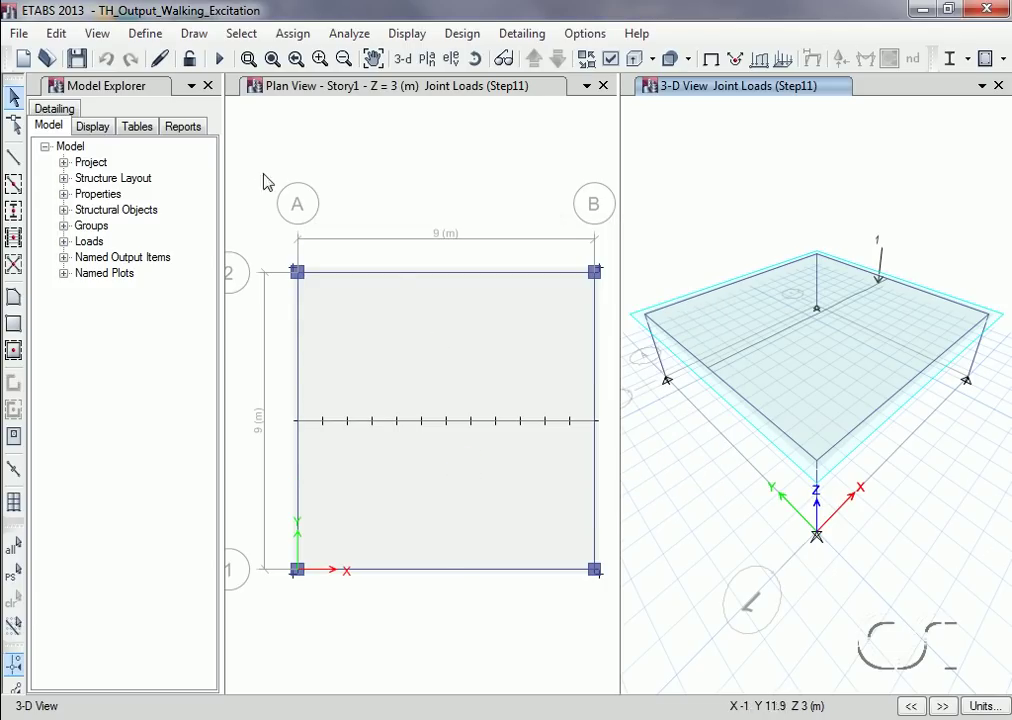
left_click(222, 60)
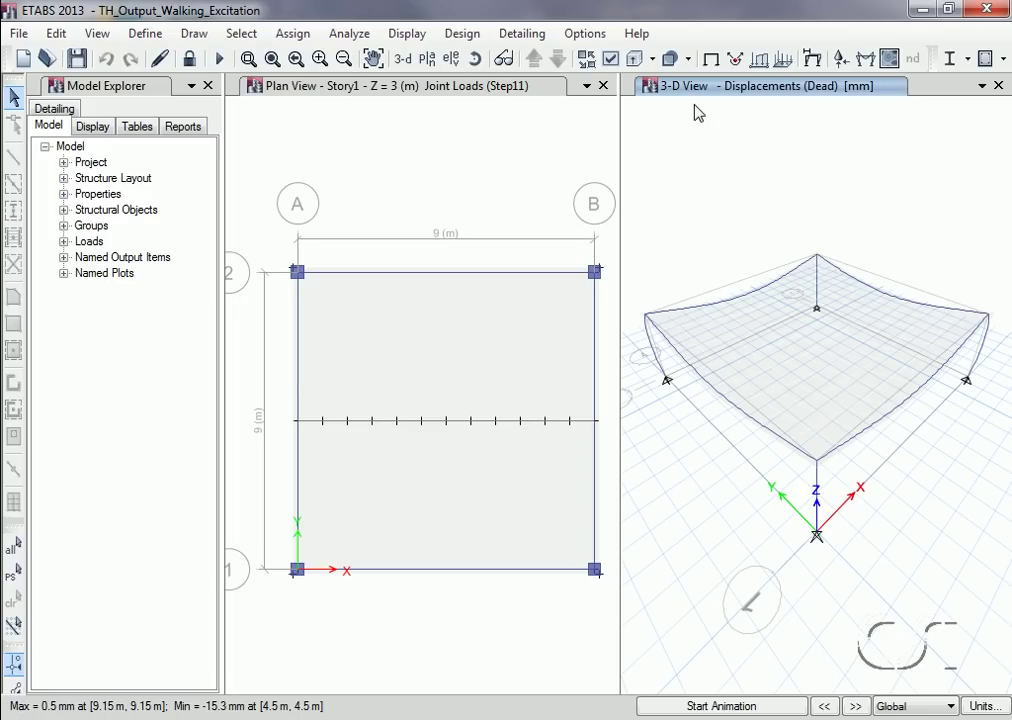
Display the deformed shape of the Walking case at time 0.045 with UZ displacement contours drawn on objects.
left_click(418, 40)
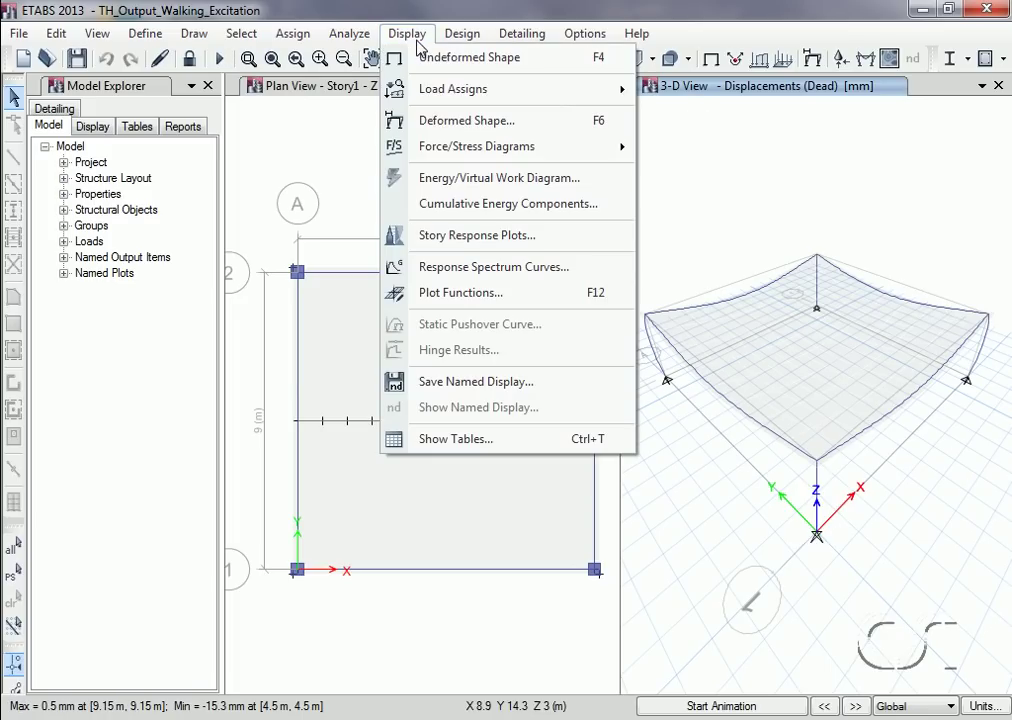
left_click(491, 122)
left_click(475, 201)
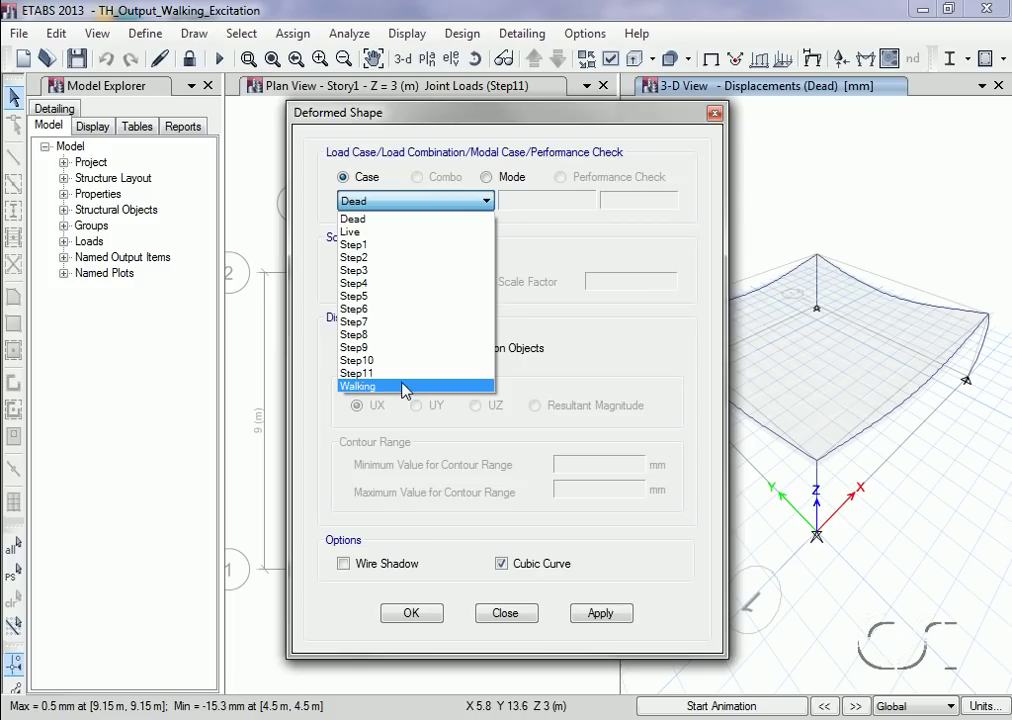
left_click(380, 387)
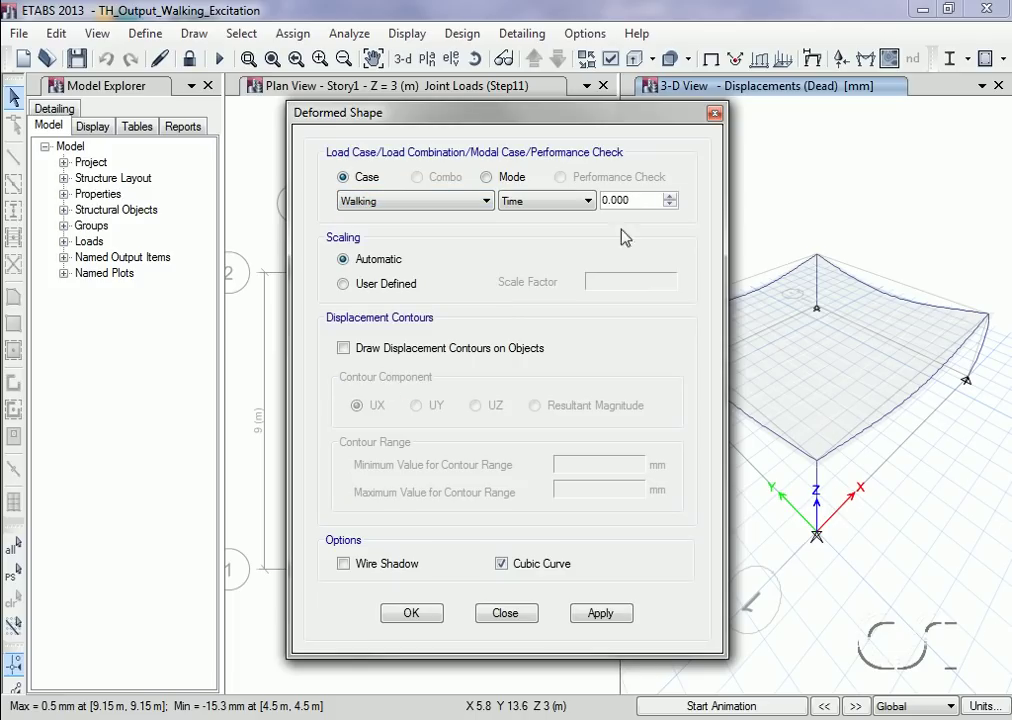
left_click(669, 197)
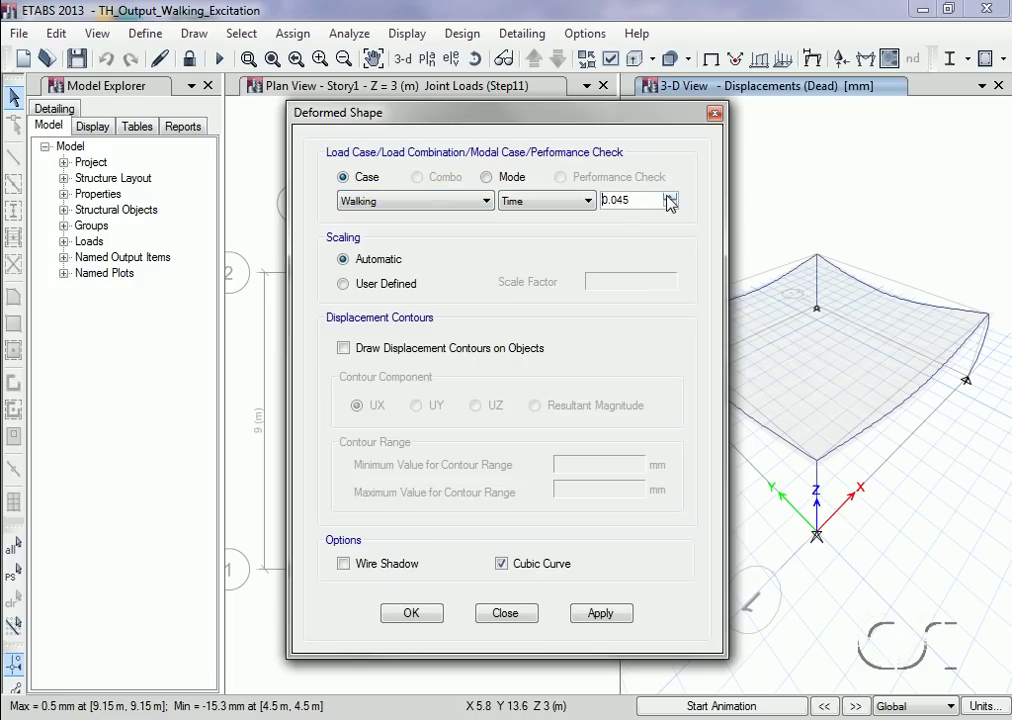
left_click(344, 348)
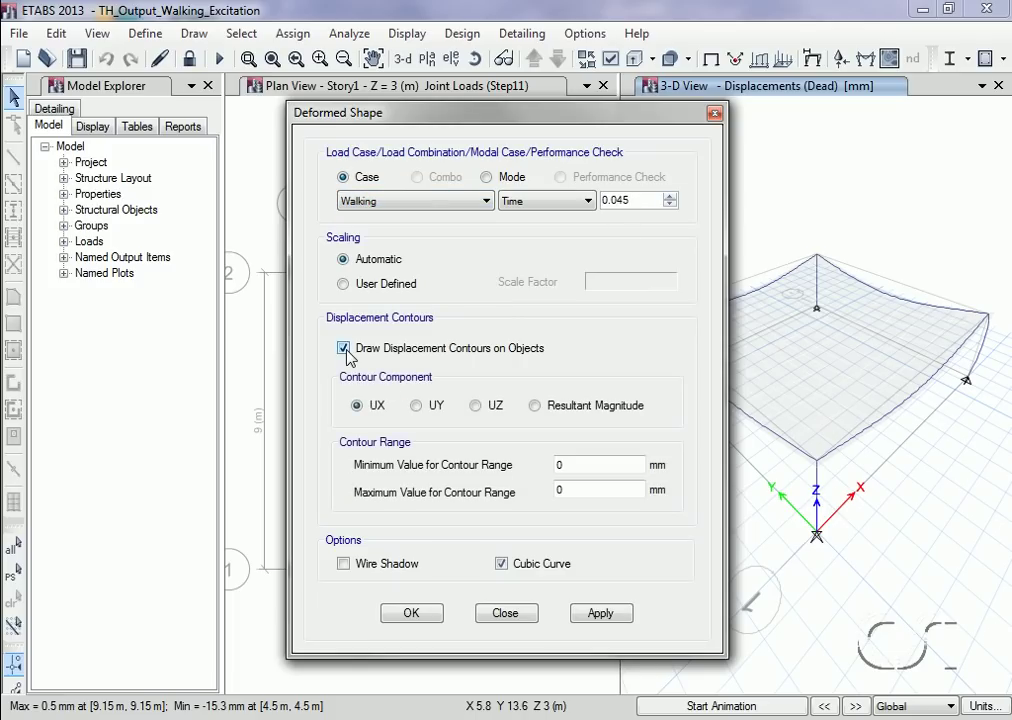
left_click(475, 406)
left_click(605, 613)
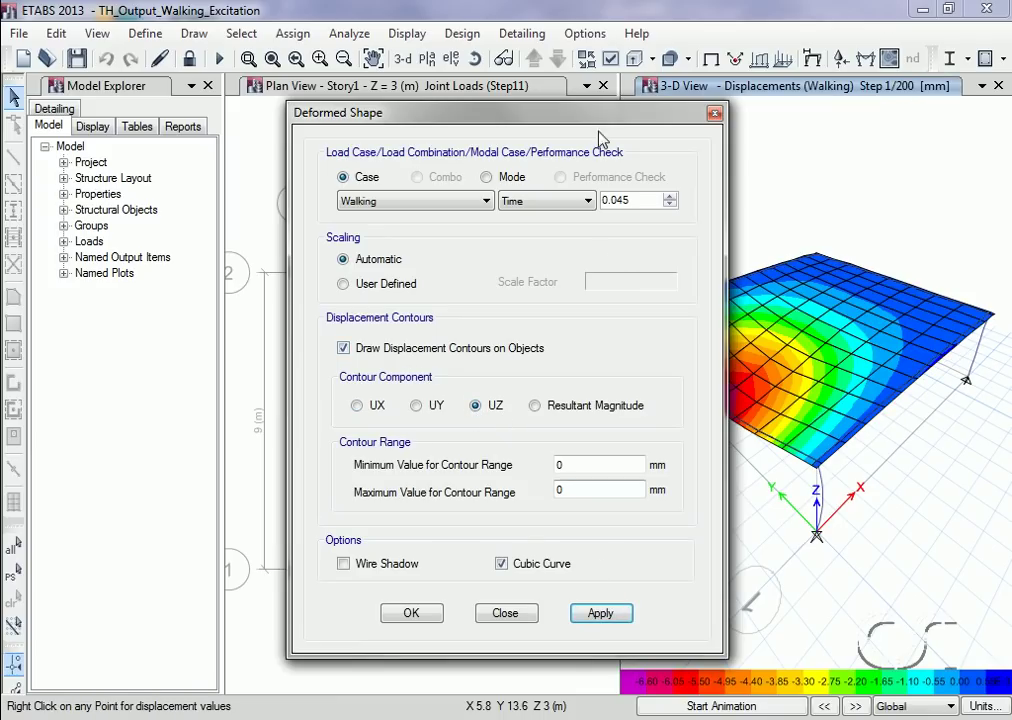
left_click_drag(597, 122, 486, 86)
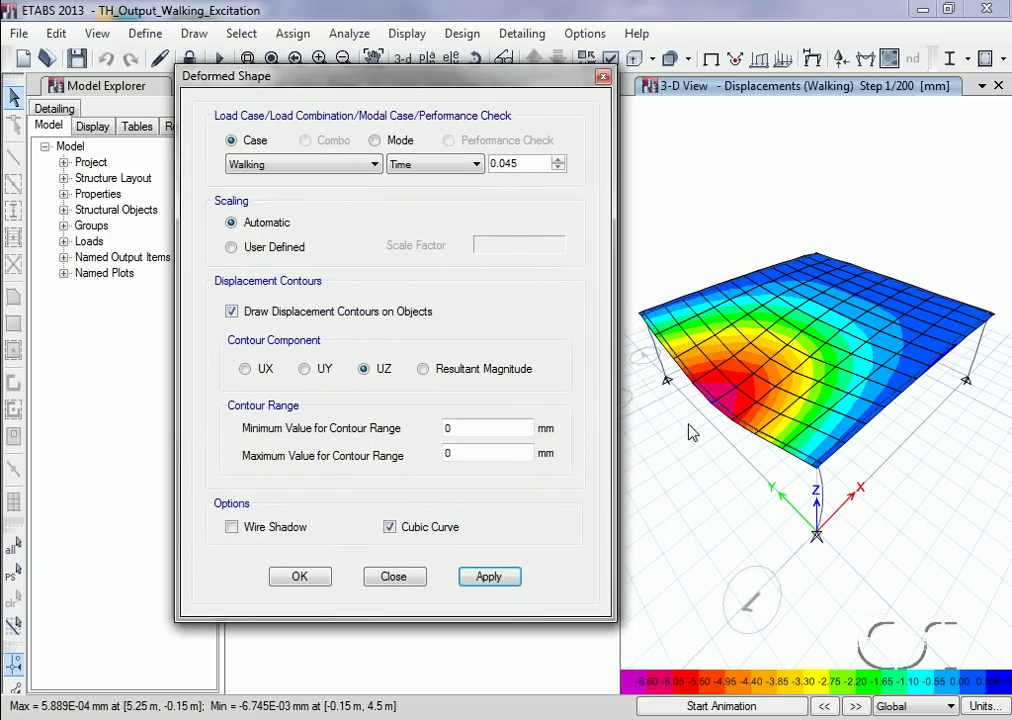
Advance the Walking case's deformed shape to time 5.445 and apply it to the 3-D view.
left_click(559, 160)
left_click(559, 160)
left_click(559, 160)
left_click(559, 160)
left_click_drag(559, 163, 562, 166)
left_click(562, 166)
left_click(562, 166)
left_click(562, 166)
left_click(562, 166)
left_click(562, 166)
left_click(562, 166)
left_click(562, 166)
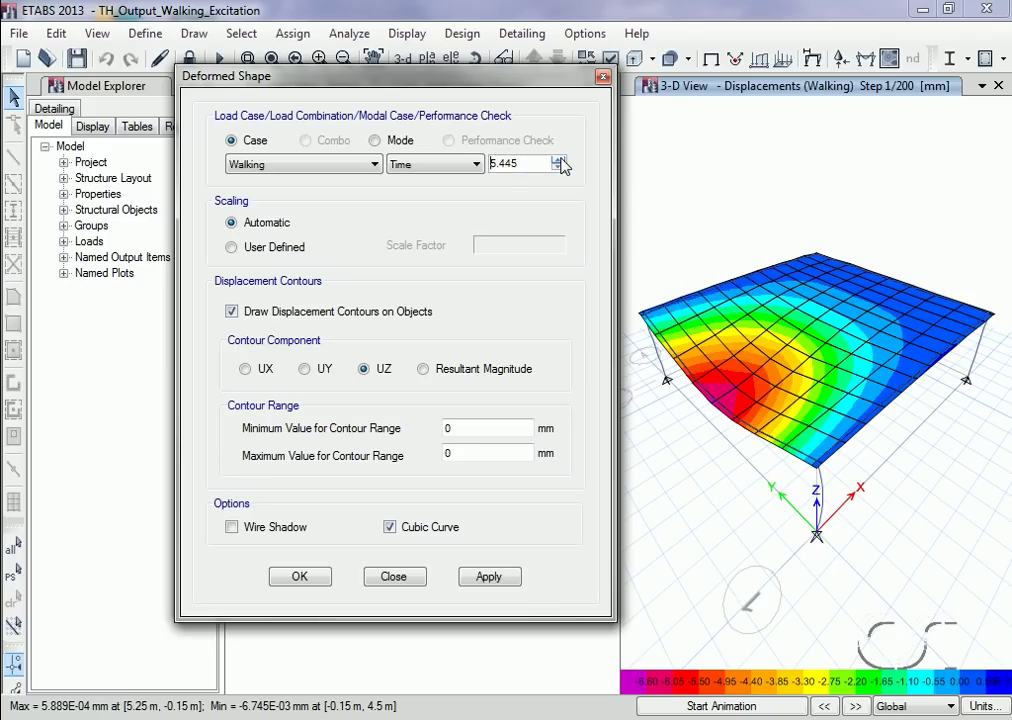
left_click(493, 579)
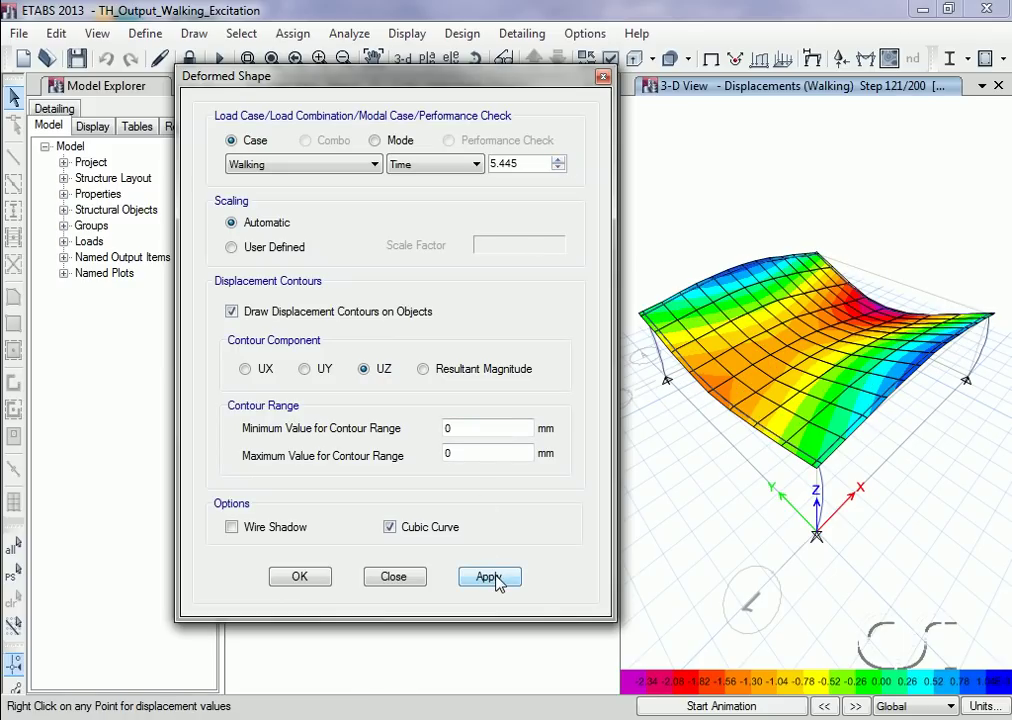
Check the displacements of the slab-edge joint at X 9, Y 4.5 and look up the label of the joint at the slab's centre.
mouse_move(883, 315)
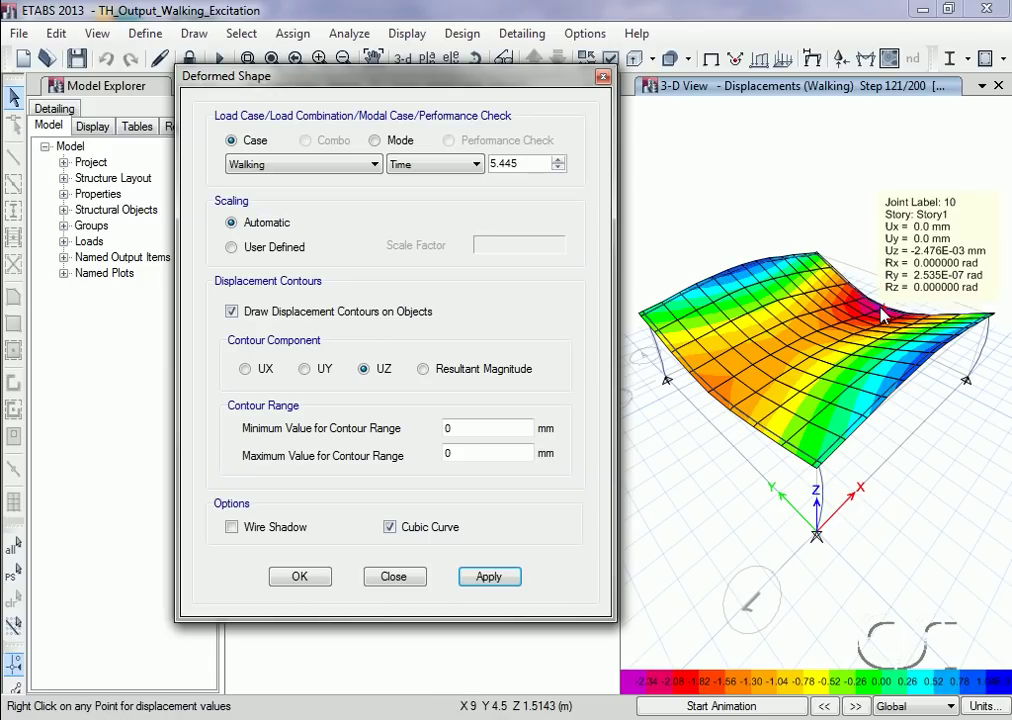
left_click(405, 580)
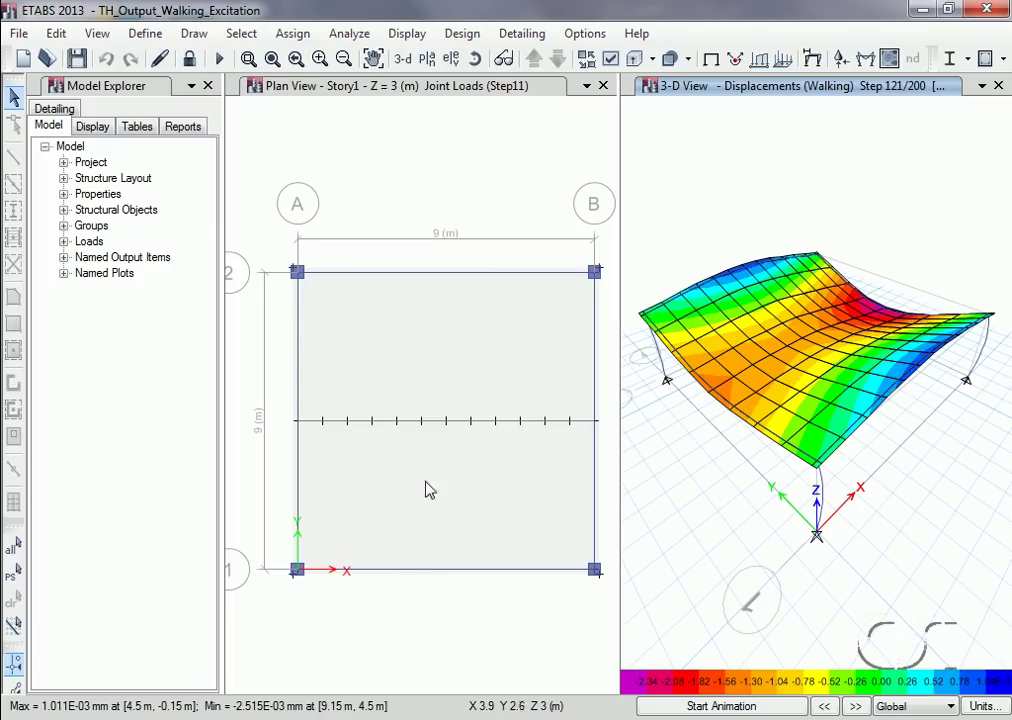
right_click(447, 422)
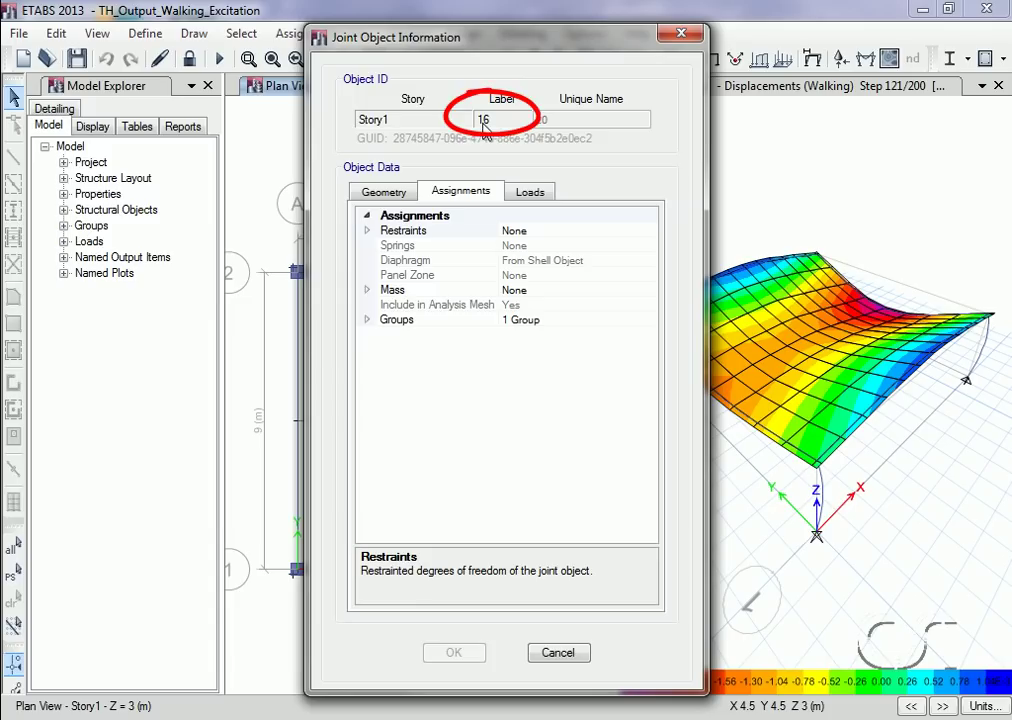
left_click(556, 653)
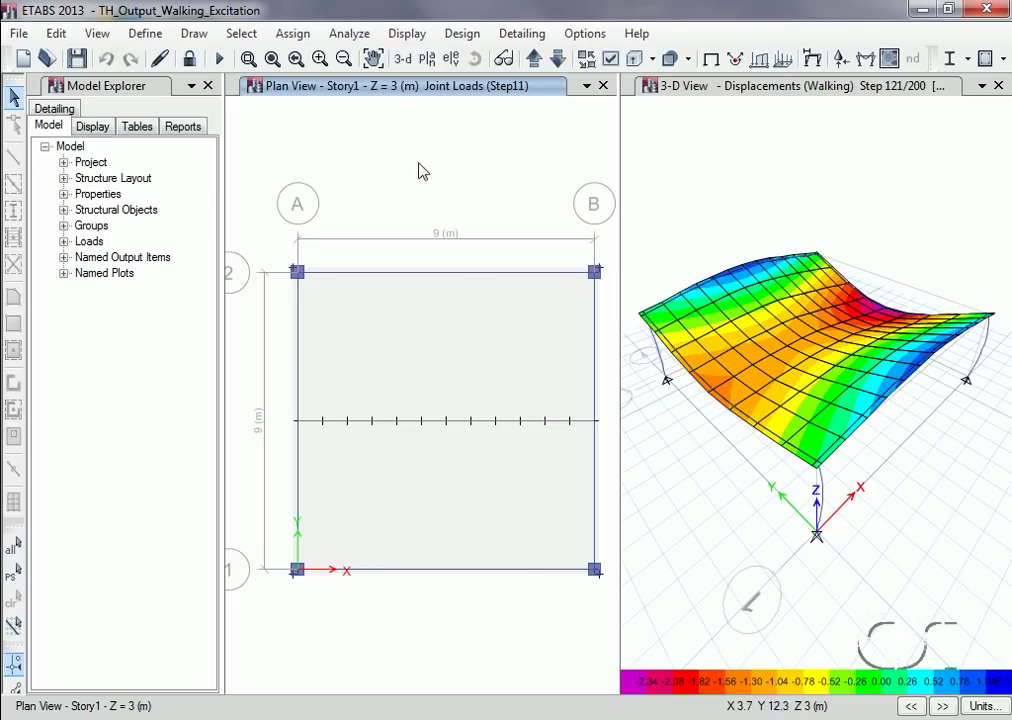
Open a time history plot and delete its default Base FX plot function.
left_click(407, 35)
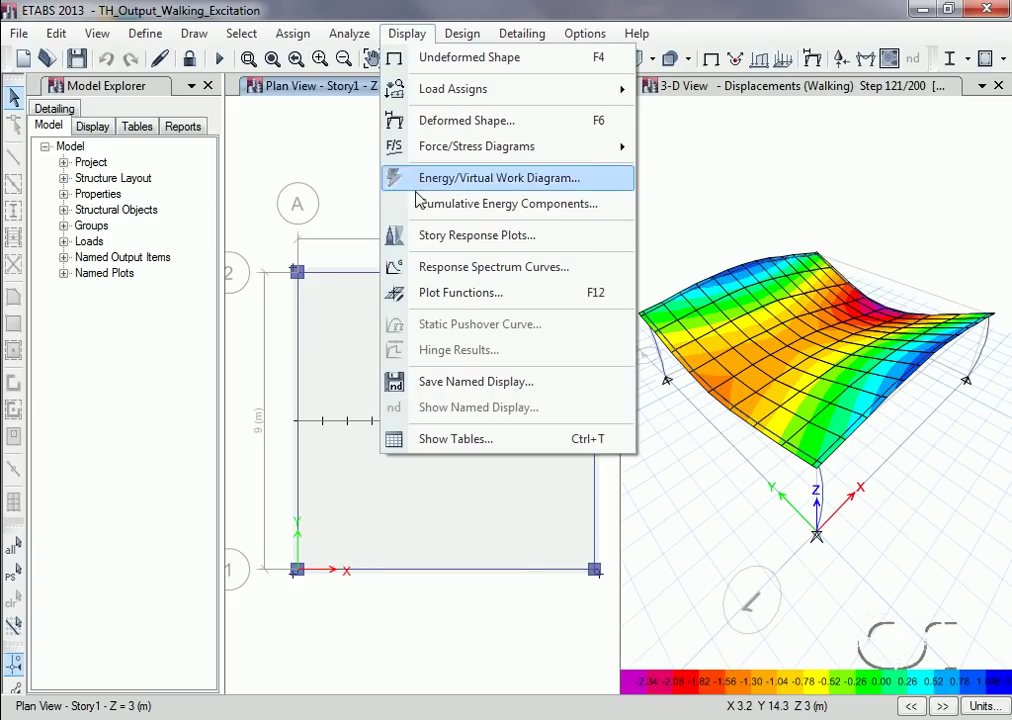
left_click(497, 299)
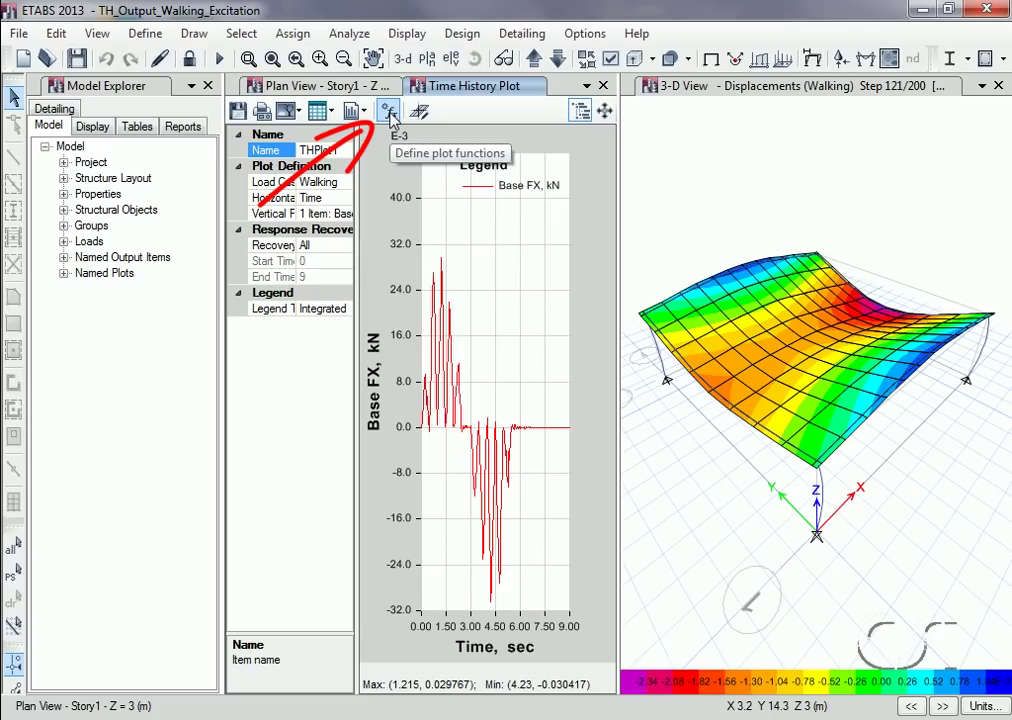
left_click(390, 114)
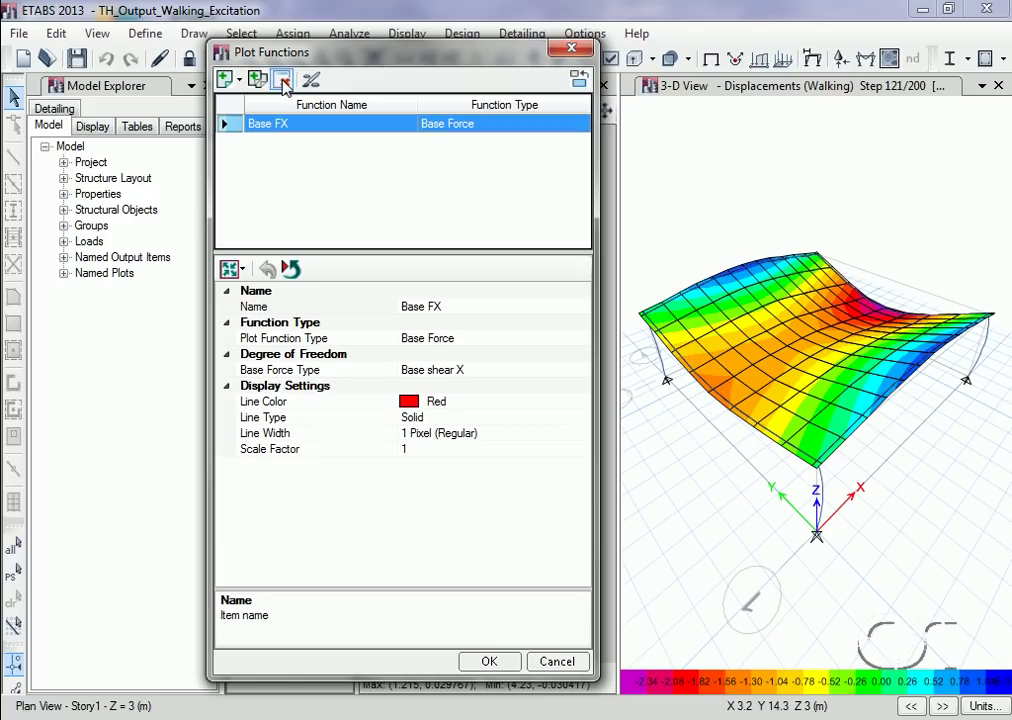
left_click(282, 80)
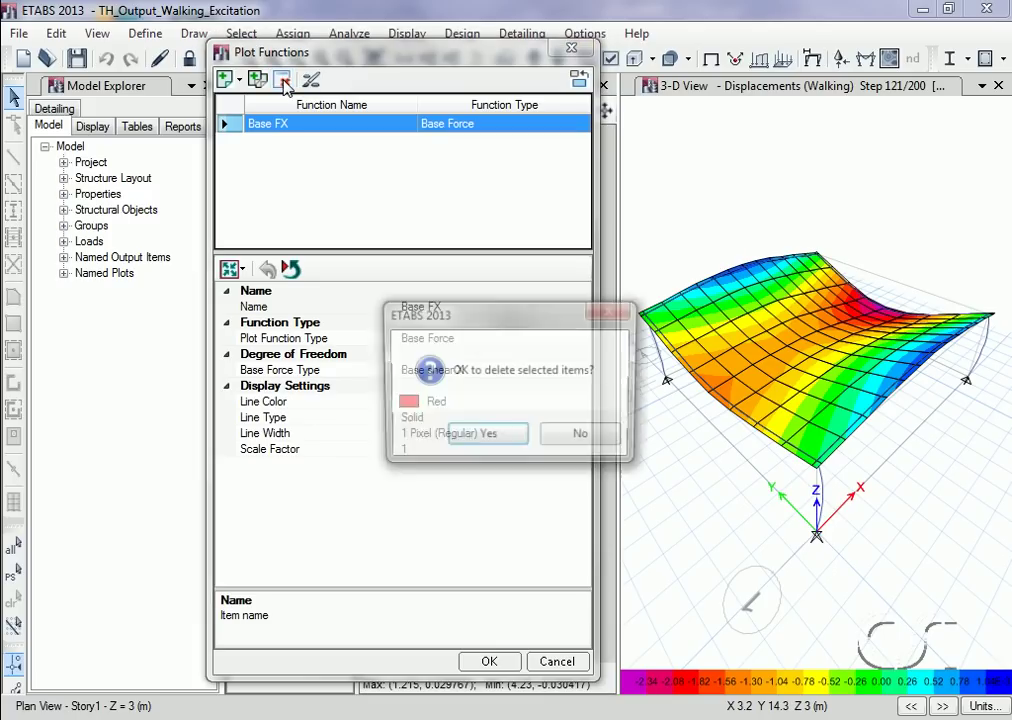
left_click(464, 440)
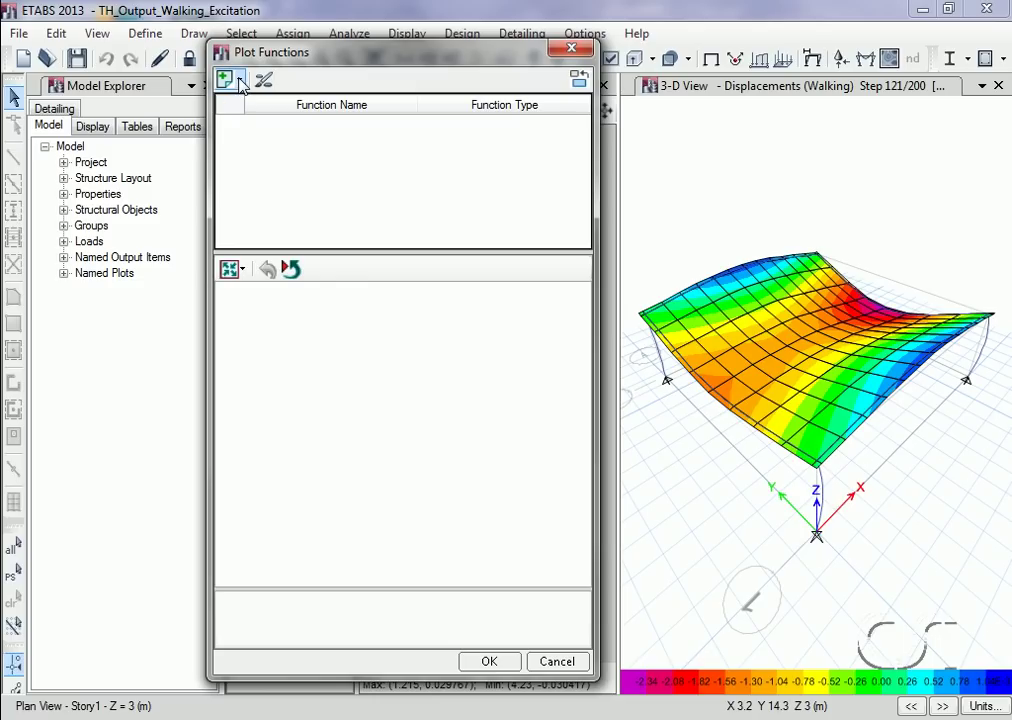
Add a Joint Acceleration plot function named Joint_16_Accel.
left_click(240, 80)
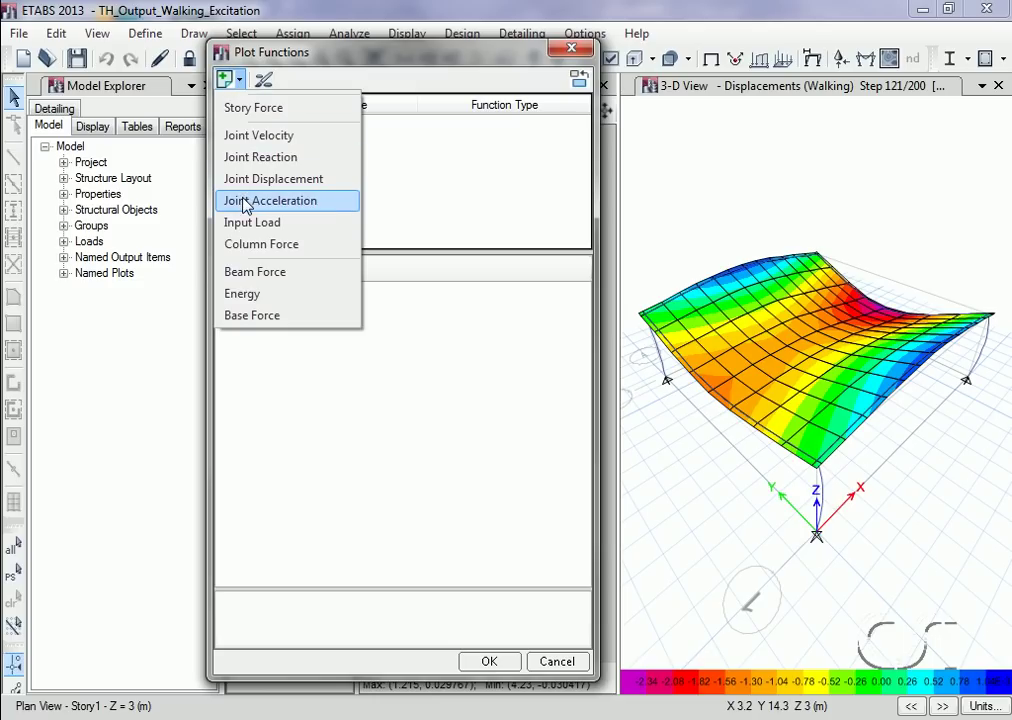
left_click(306, 207)
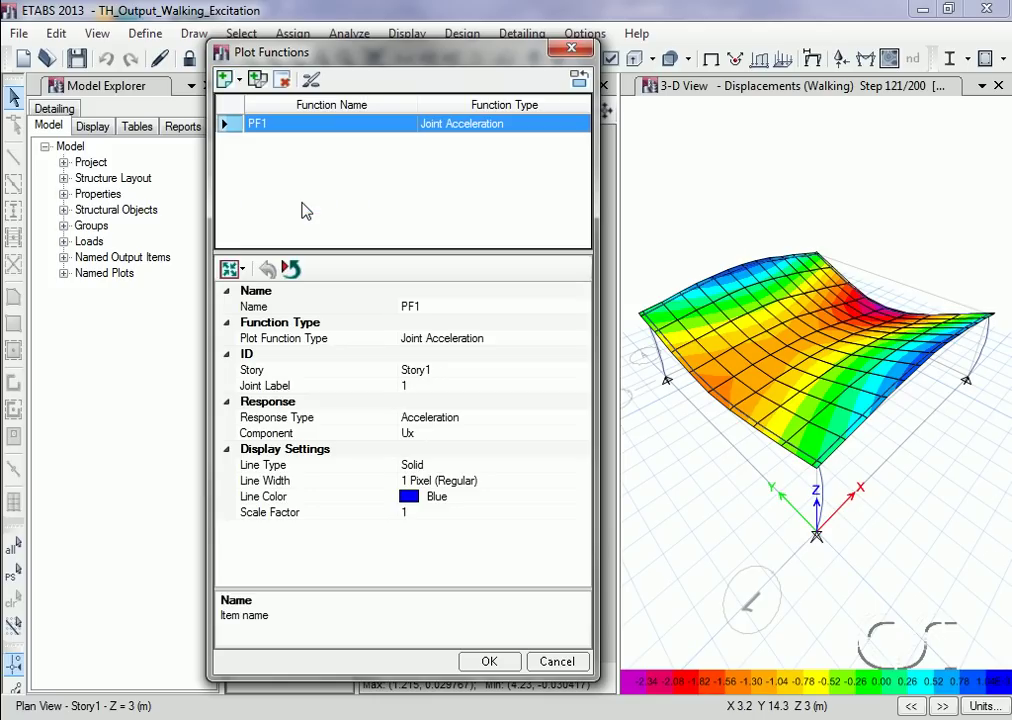
left_click(434, 307)
double_click(434, 308)
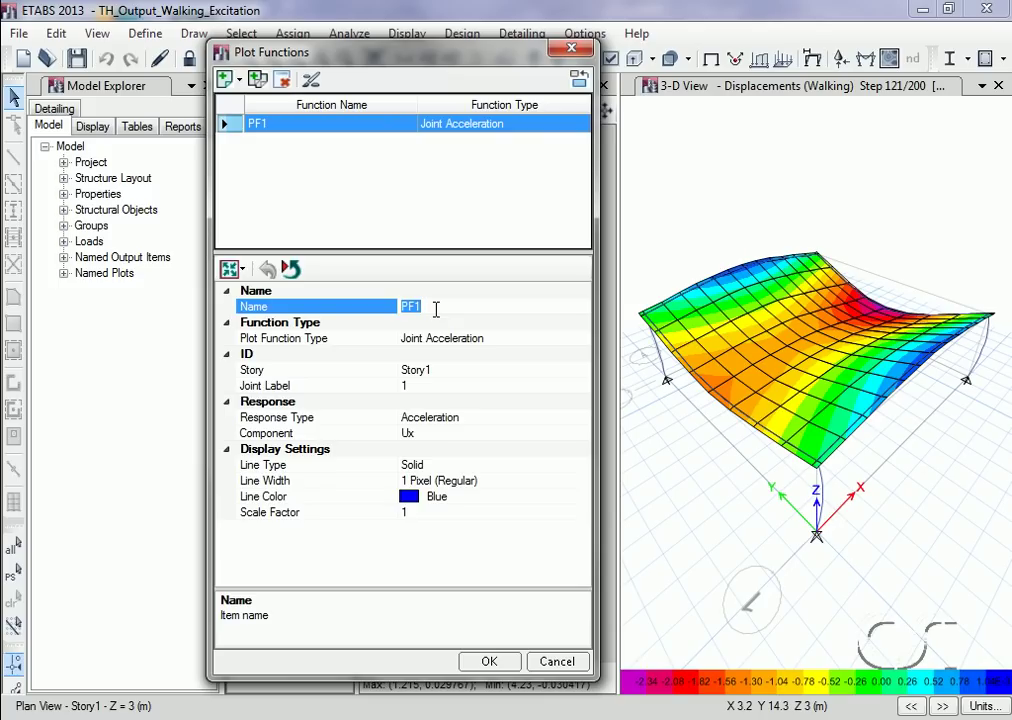
type("Joint_16_Accel")
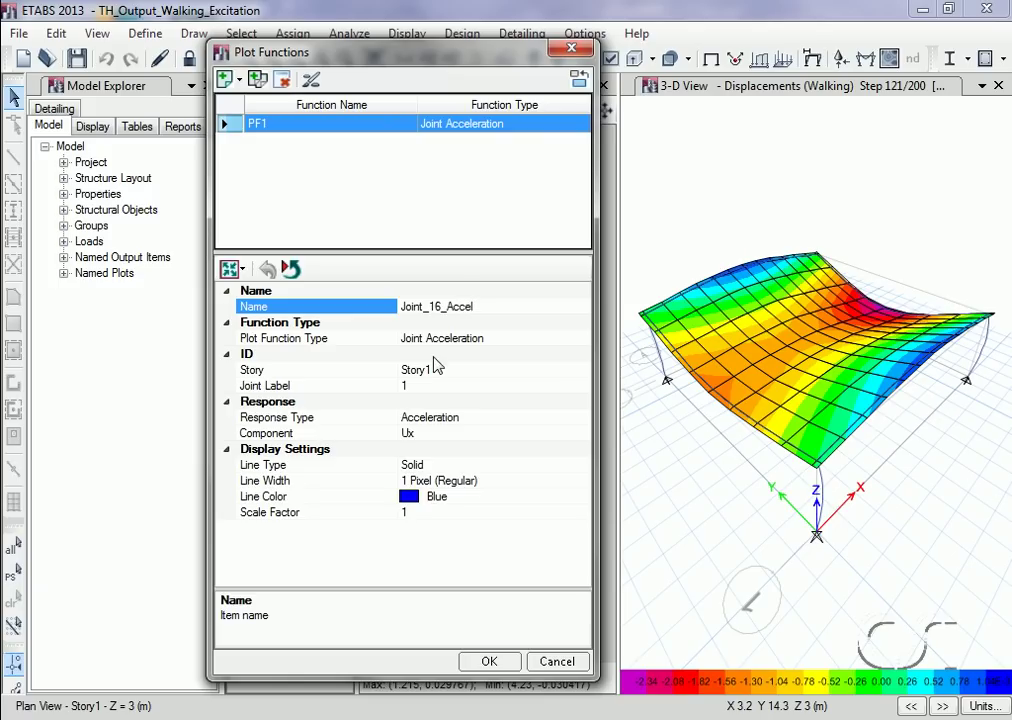
Set the acceleration plot function to joint label 16 and component Uz, and accept the plot functions.
left_click(425, 386)
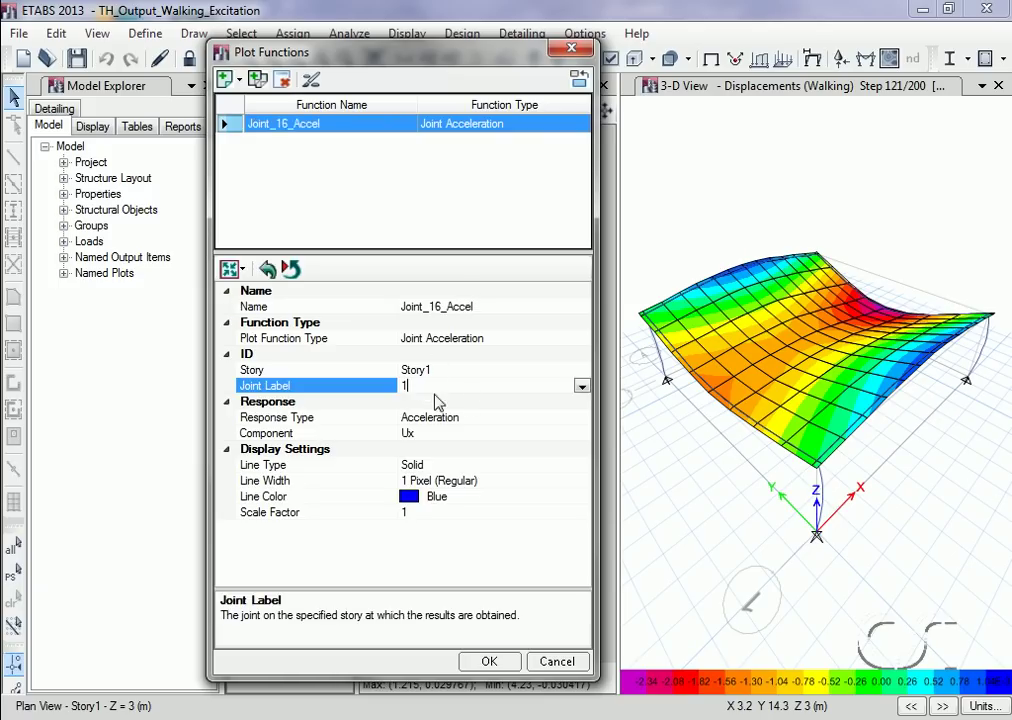
left_click(582, 388)
left_click_drag(581, 440, 581, 478)
left_click(409, 550)
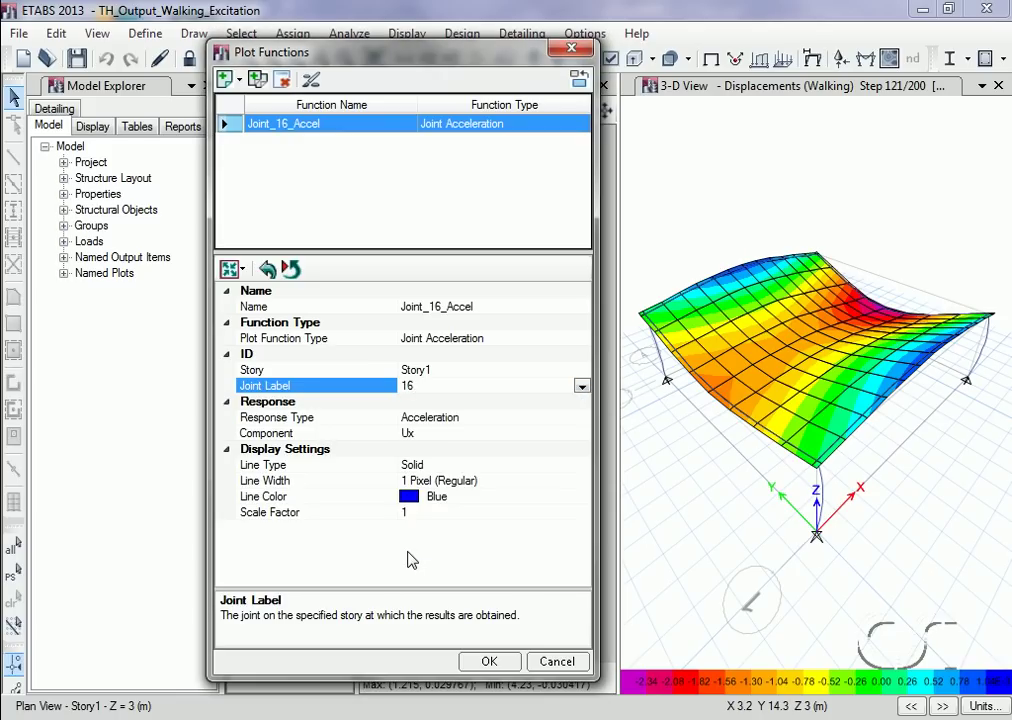
left_click(418, 433)
left_click(581, 435)
left_click(407, 480)
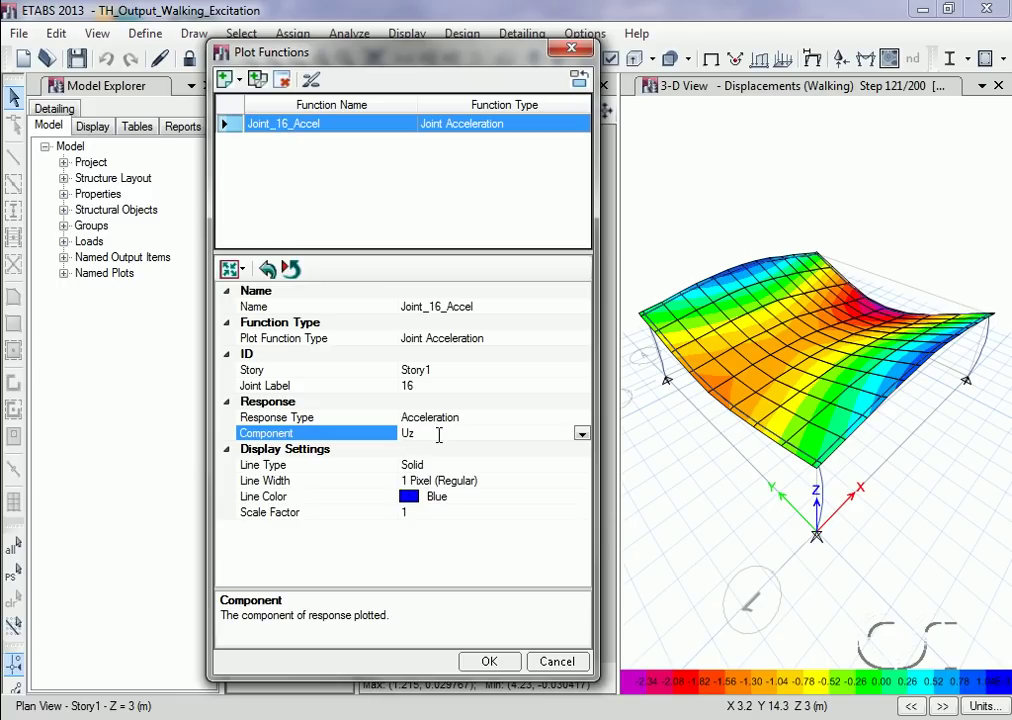
left_click(489, 662)
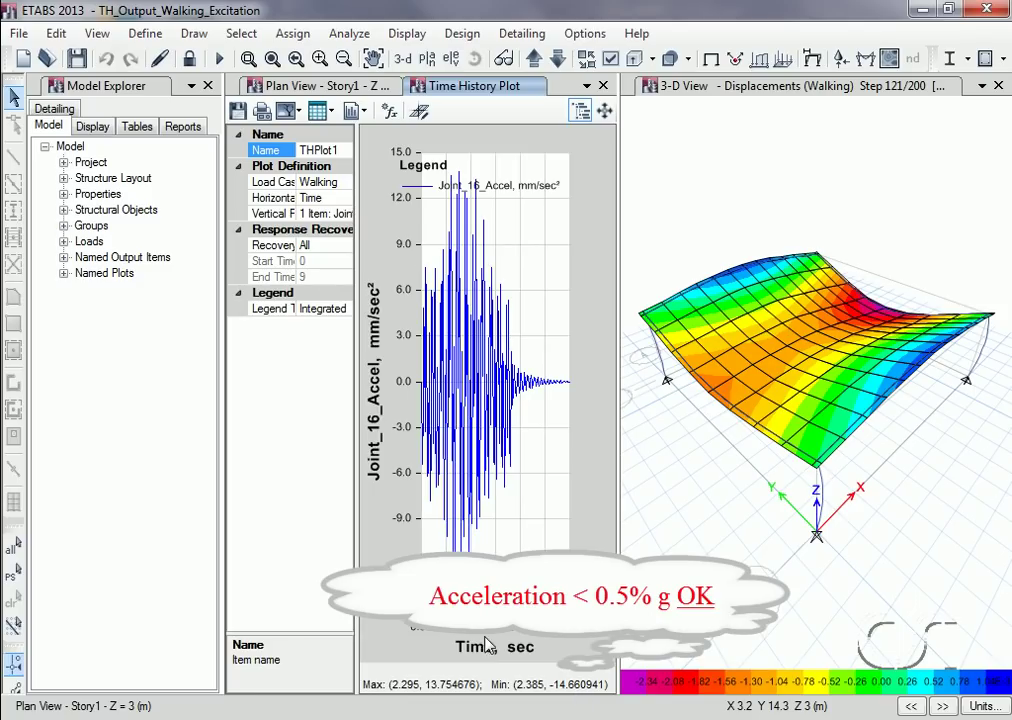
Widen the time history plot window to examine the acceleration curve, and switch back to the Story1 plan view.
mouse_move(461, 614)
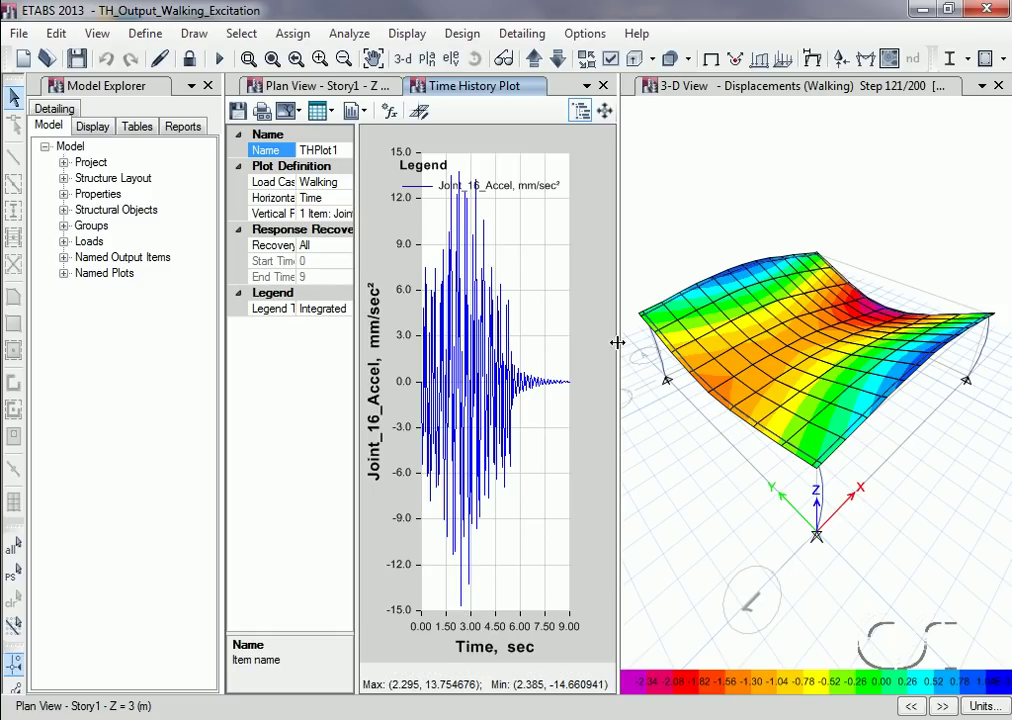
left_click_drag(620, 352, 780, 360)
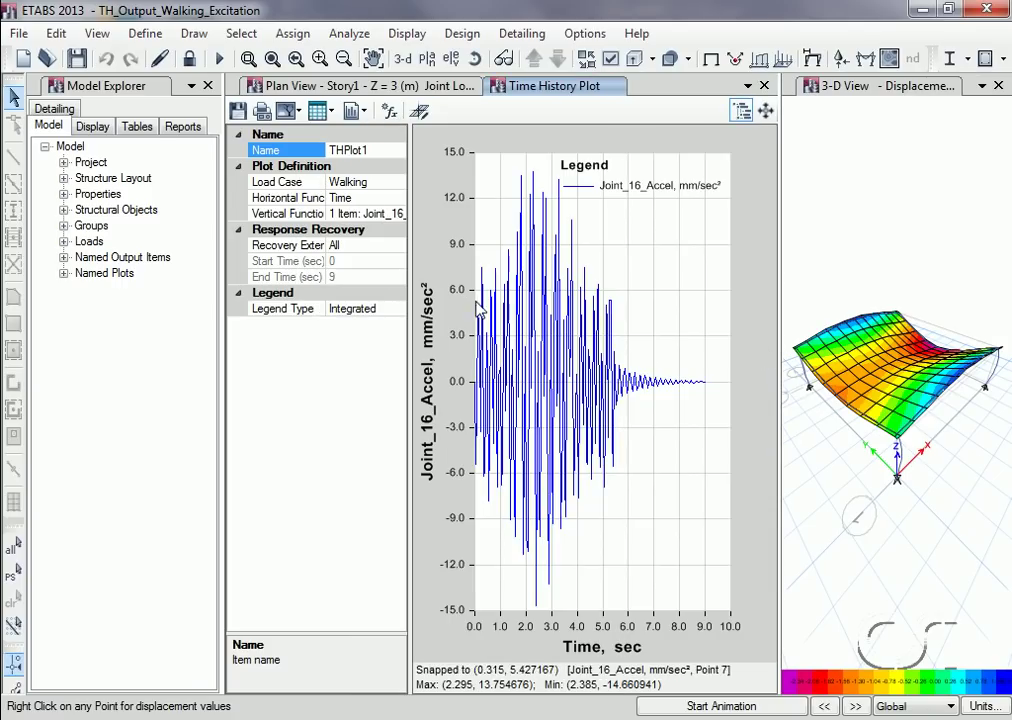
left_click(285, 86)
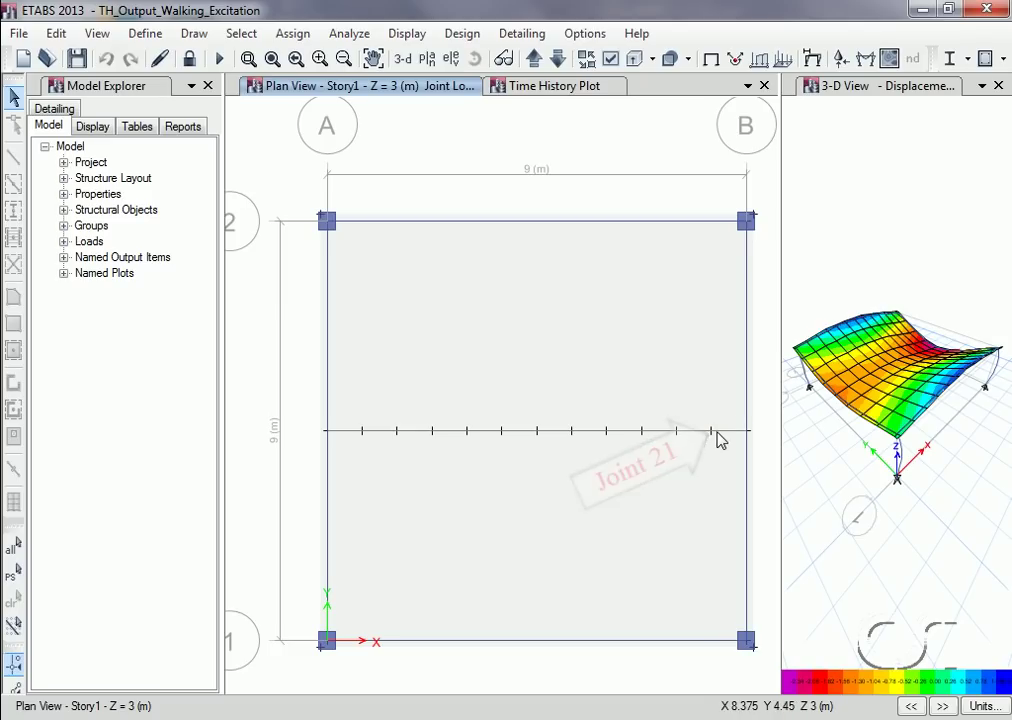
In the time history plot's functions, copy the Joint_16_Accel function and name the copy Joint_21_Accel.
left_click(603, 89)
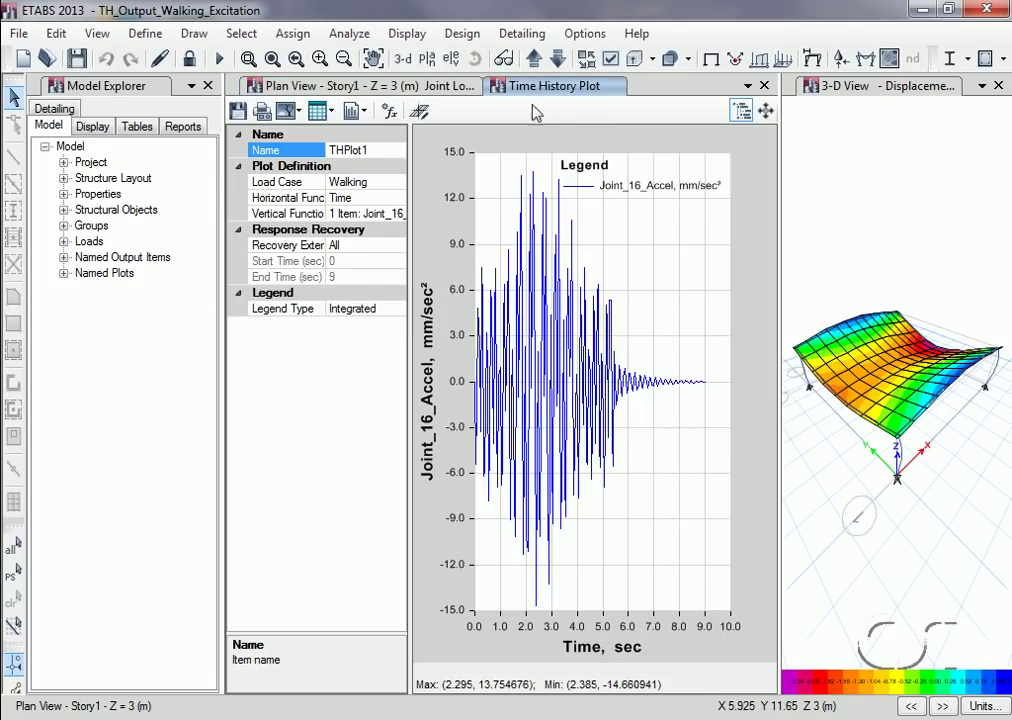
left_click(388, 112)
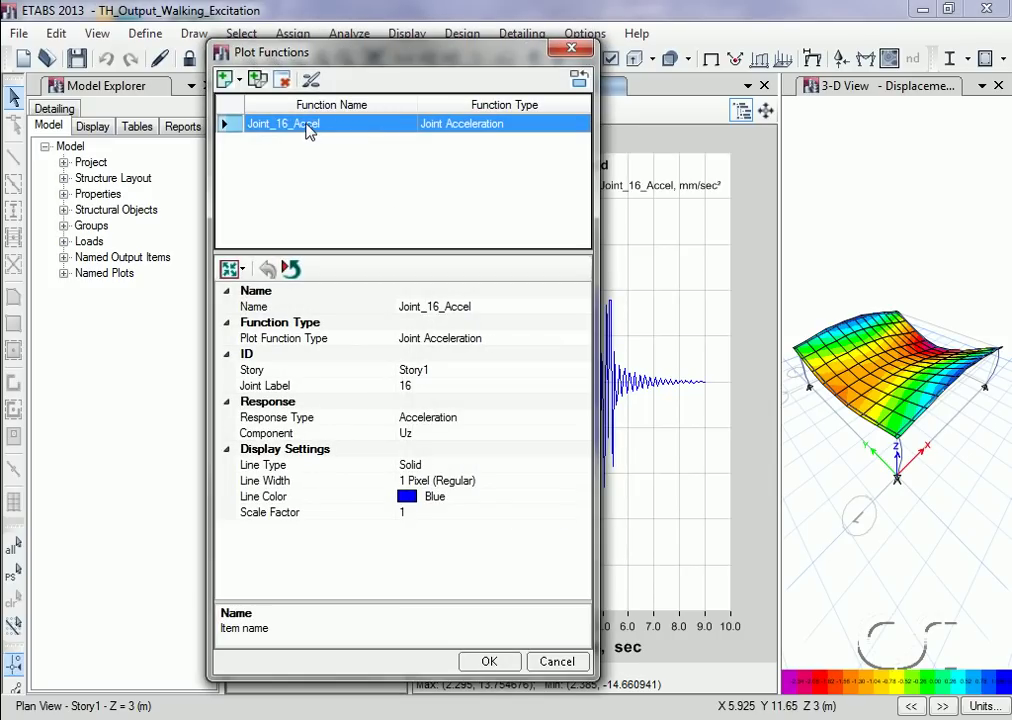
left_click(257, 81)
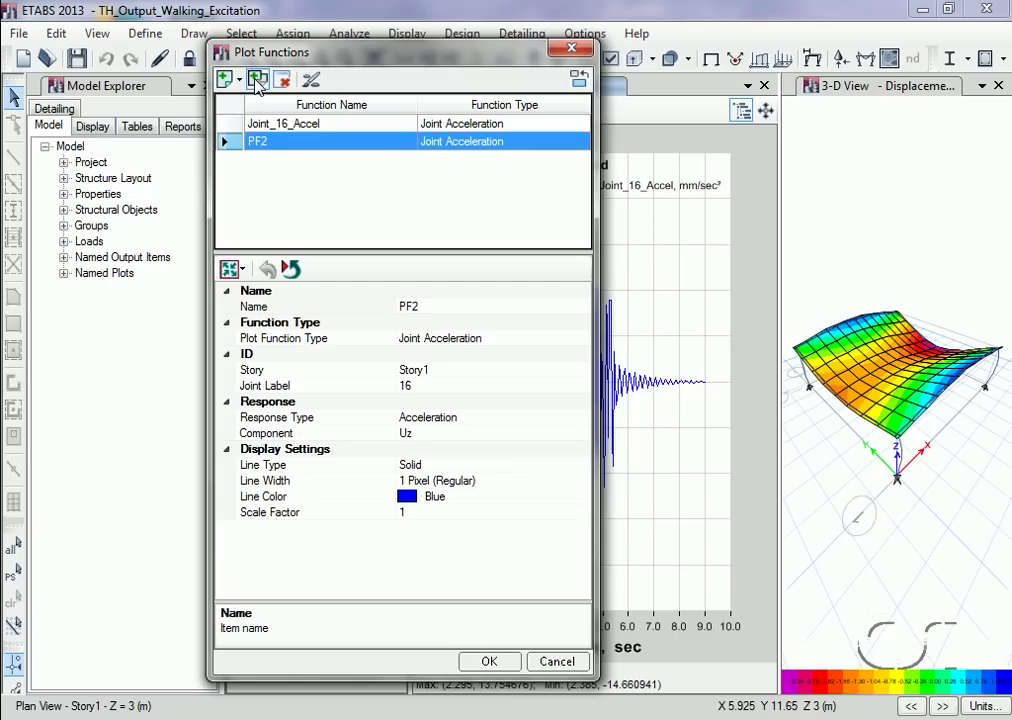
left_click(438, 307)
double_click(408, 306)
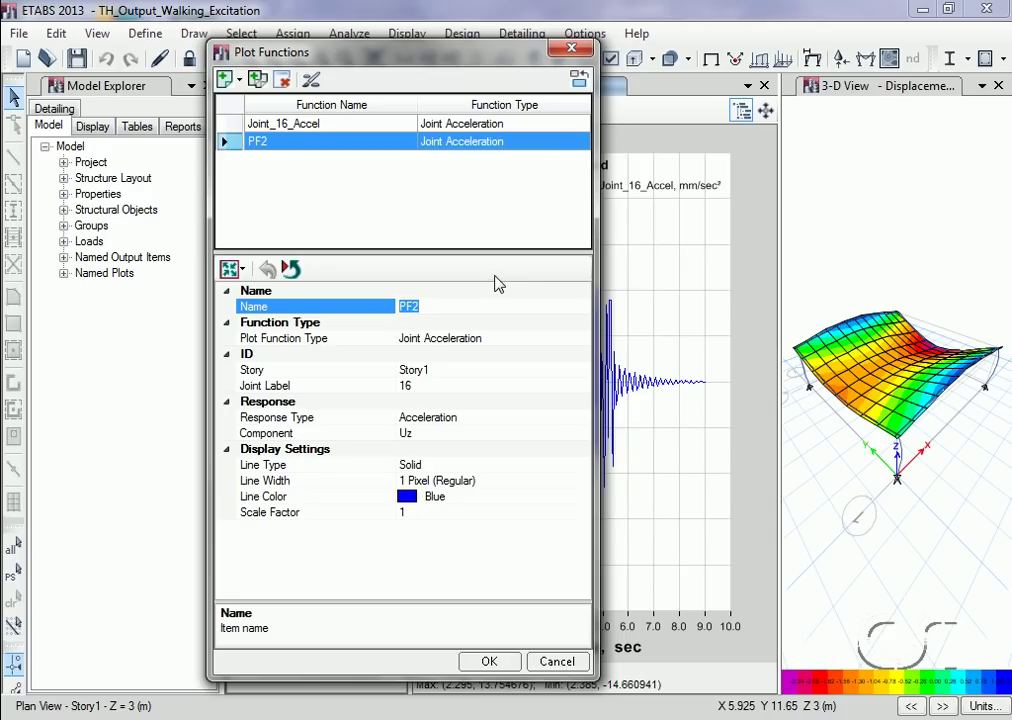
type("Joint_21_Accel")
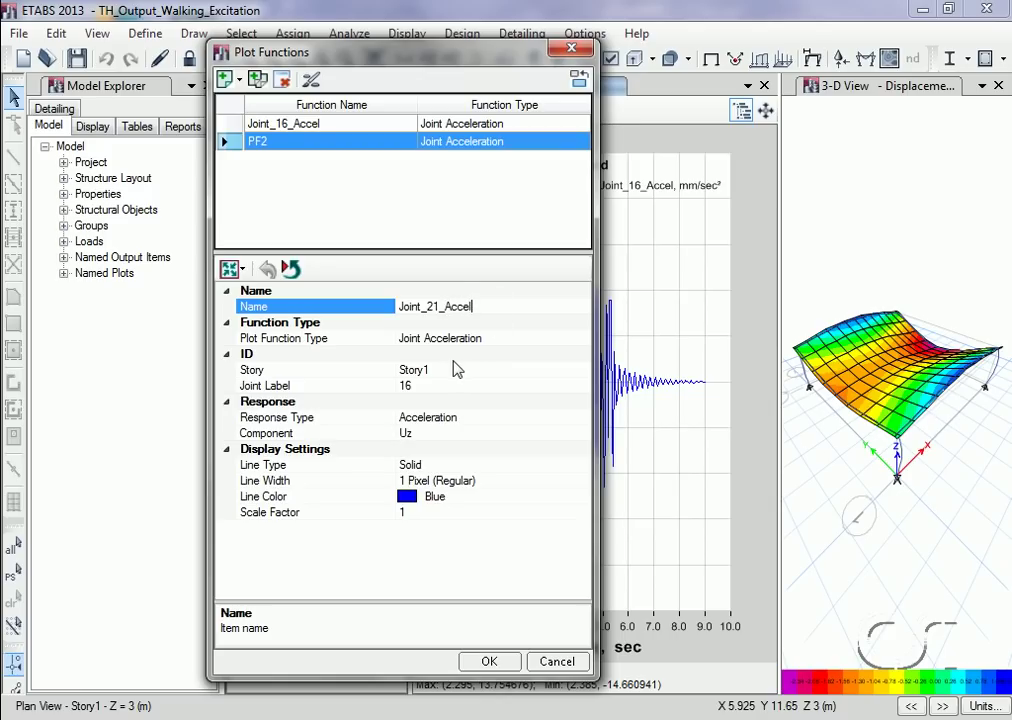
Set the Joint_21_Accel function to joint label 21 with a Crimson line color, and accept the plot functions.
left_click(437, 386)
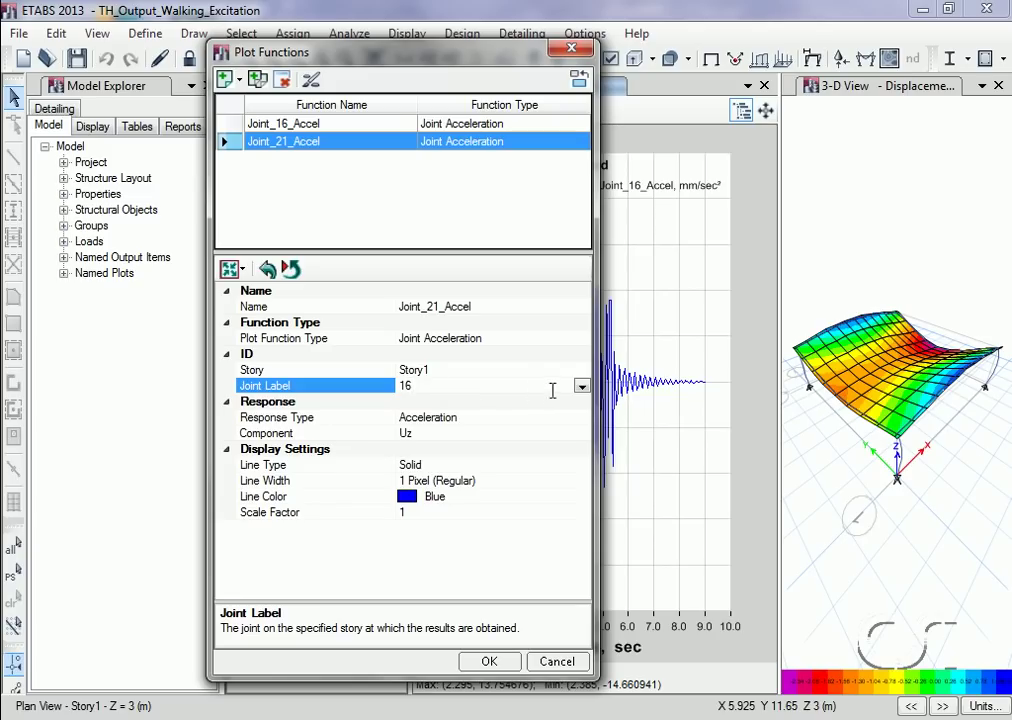
left_click(581, 387)
scroll(580, 519, "down", 2)
left_click(408, 565)
left_click(443, 494)
left_click(581, 498)
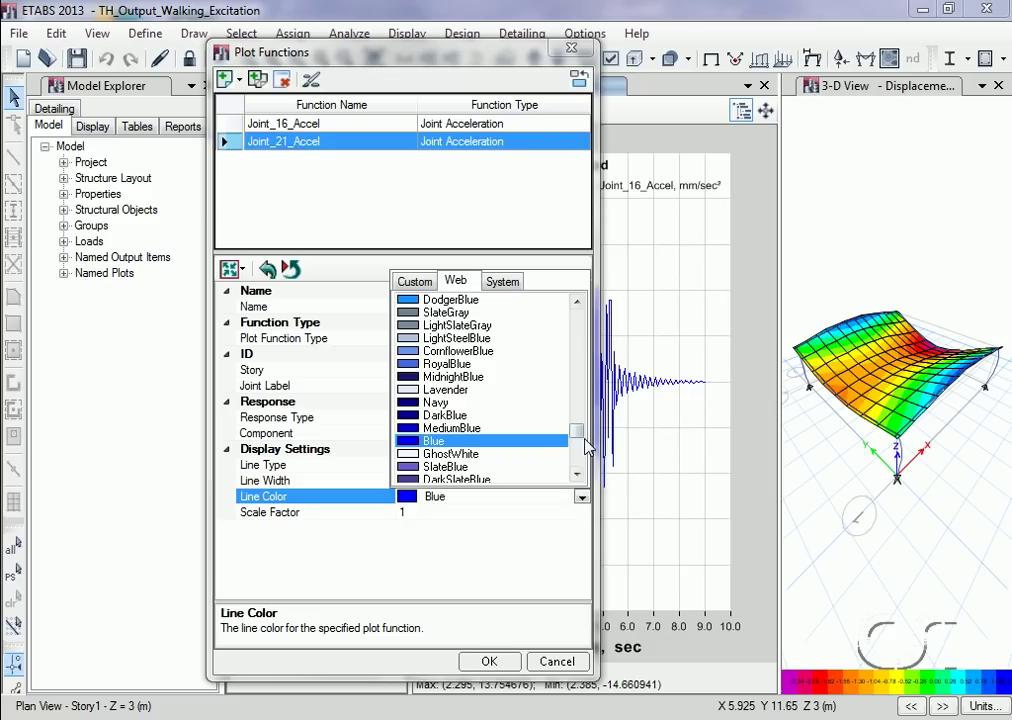
left_click_drag(580, 436, 578, 459)
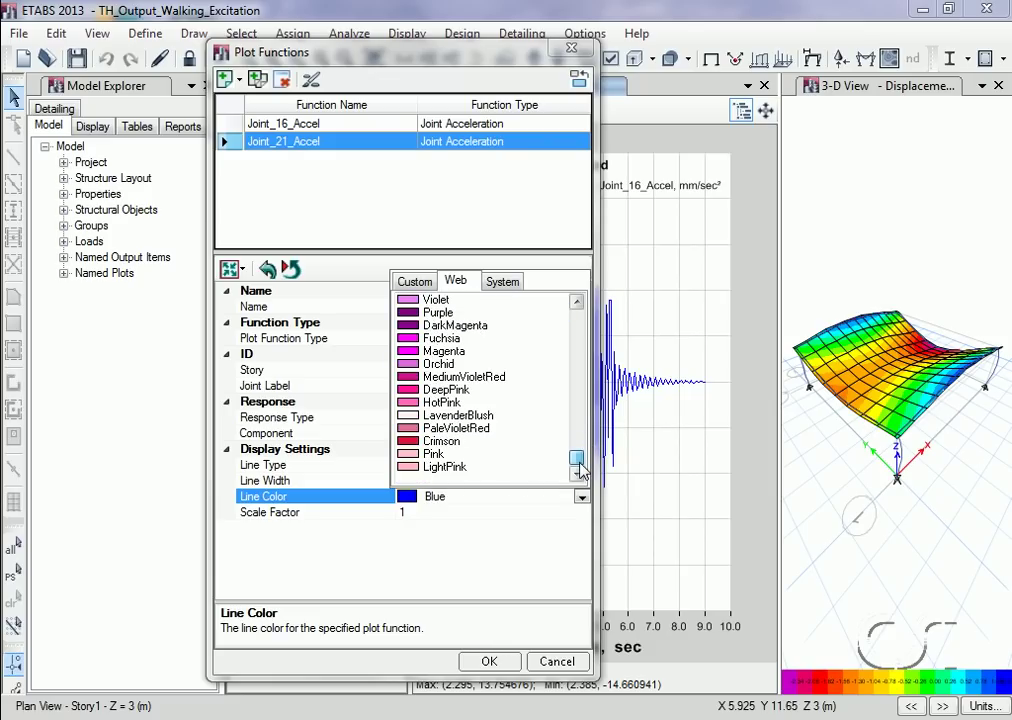
left_click(407, 441)
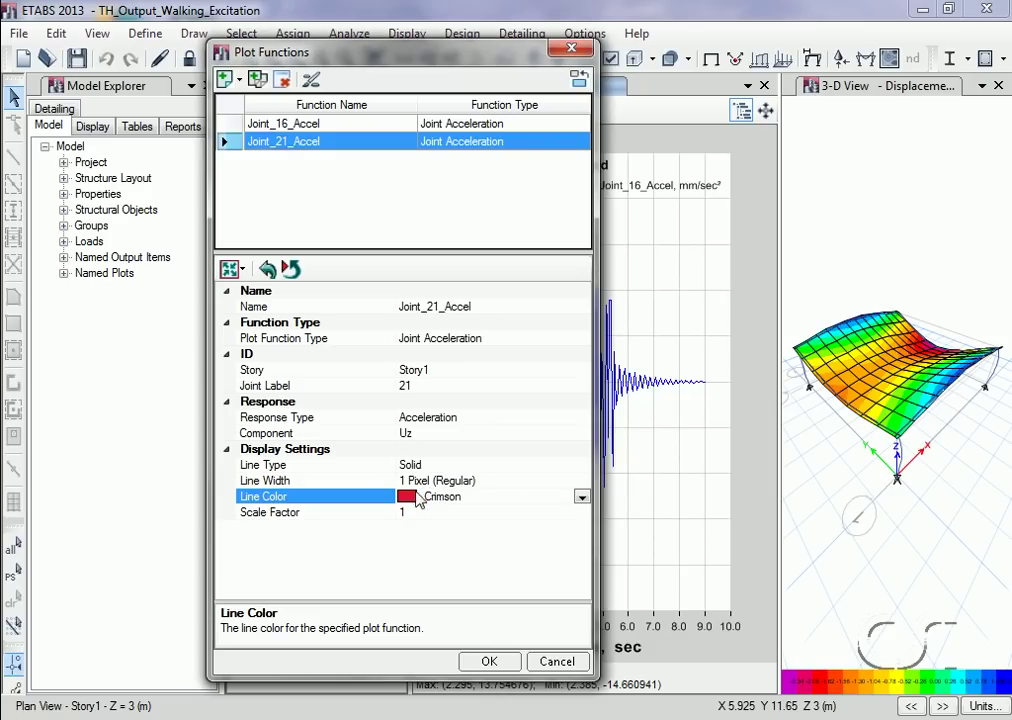
left_click(488, 662)
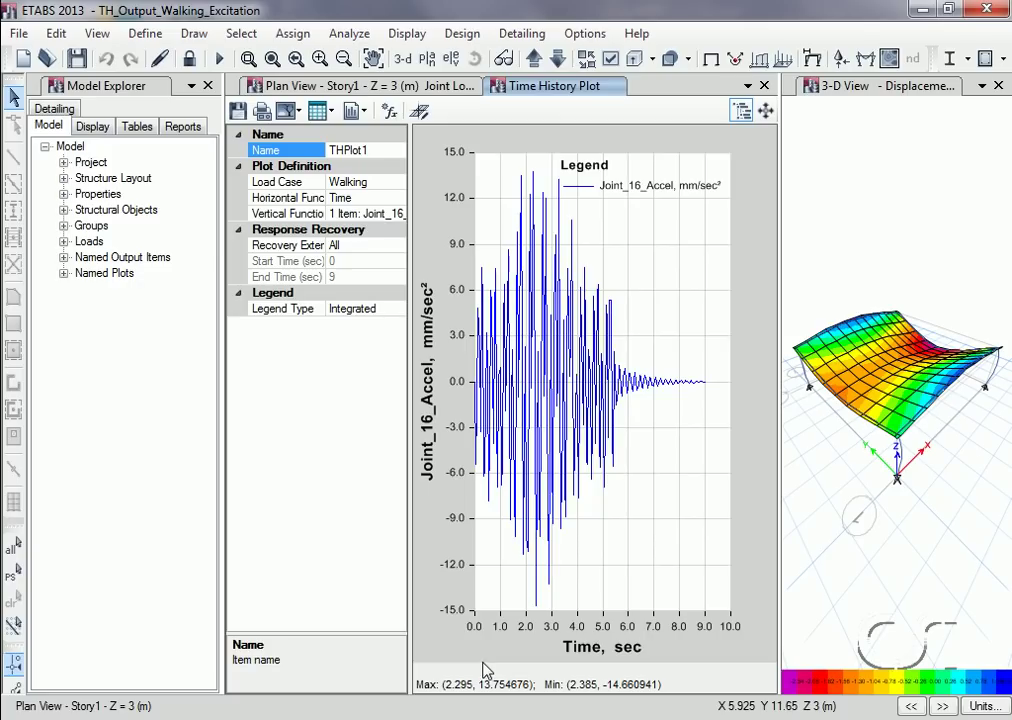
Replace Joint_16_Accel with Joint_21_Accel as the plot's vertical function.
left_click(368, 221)
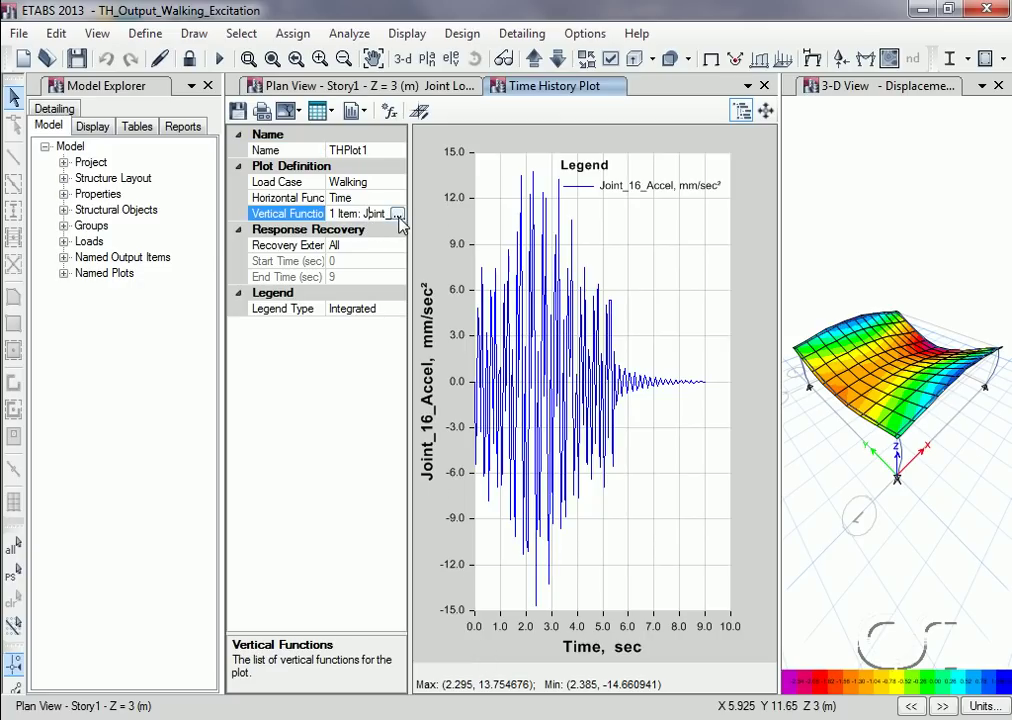
left_click(397, 214)
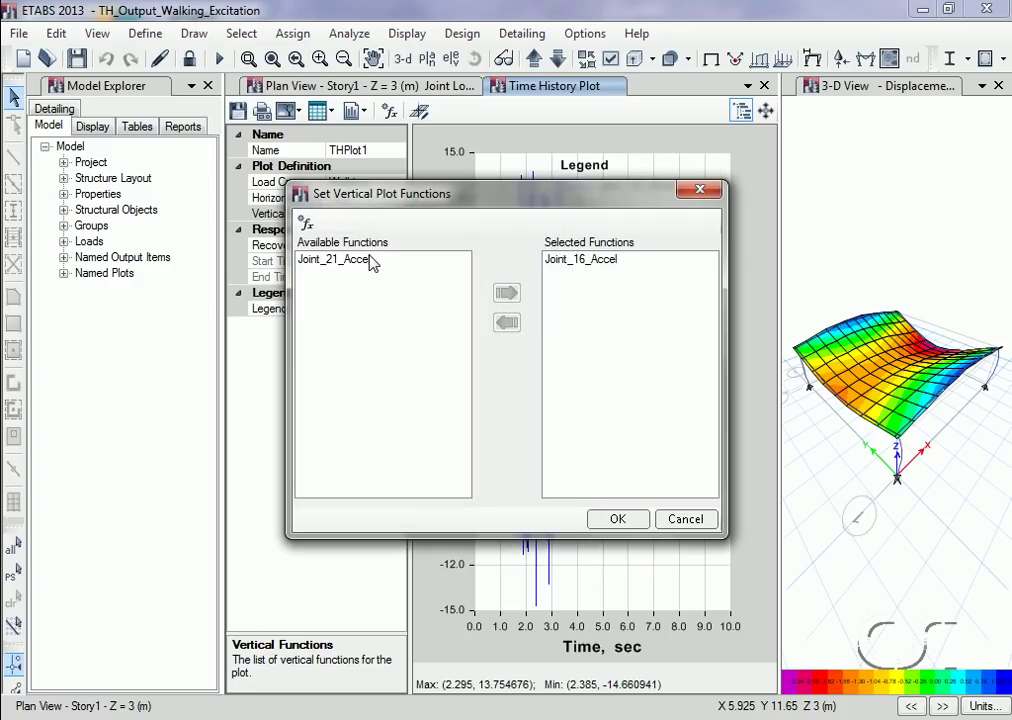
left_click(370, 261)
left_click(507, 293)
left_click(553, 260)
left_click(509, 323)
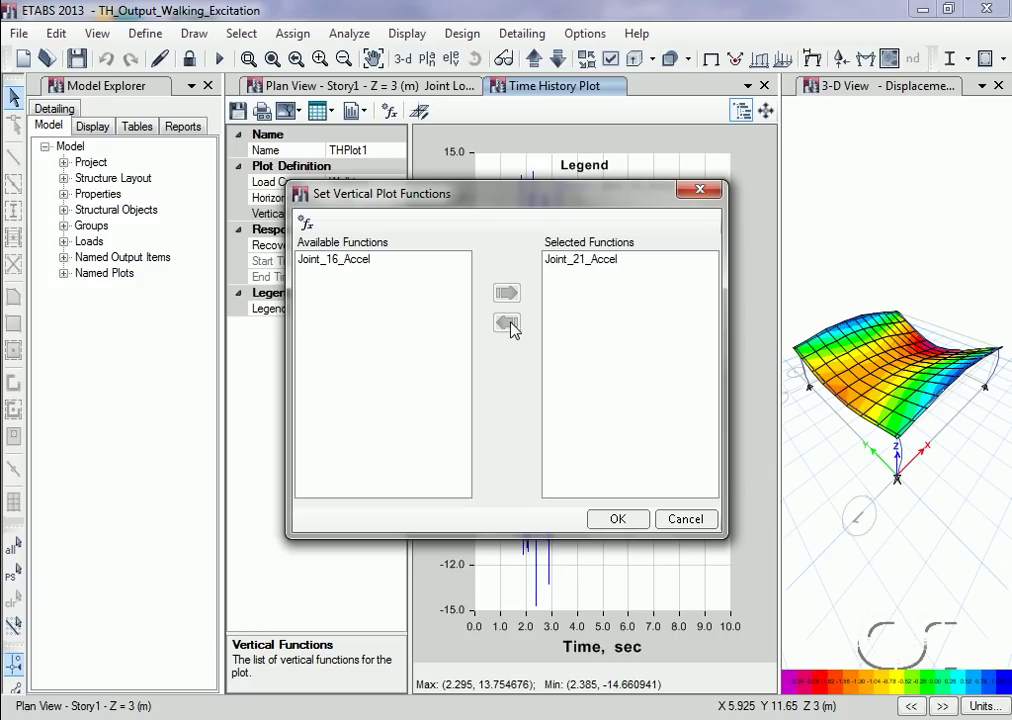
left_click(616, 520)
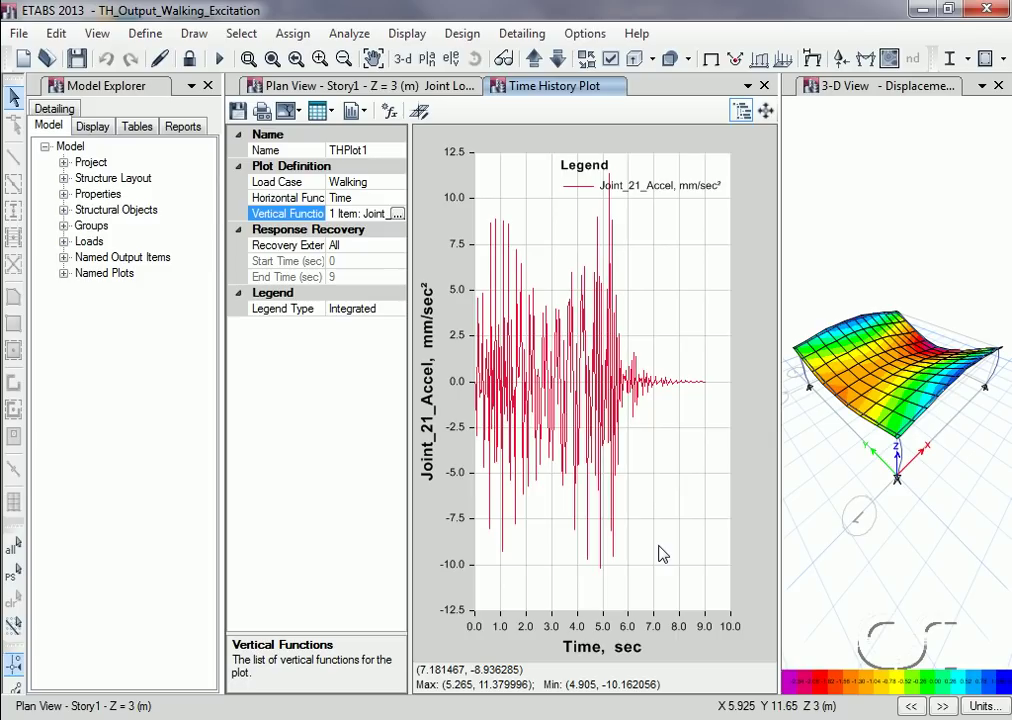
Add Joint_16_Accel back to the plot's vertical functions so both joint accelerations are plotted together.
left_click(397, 214)
left_click(368, 262)
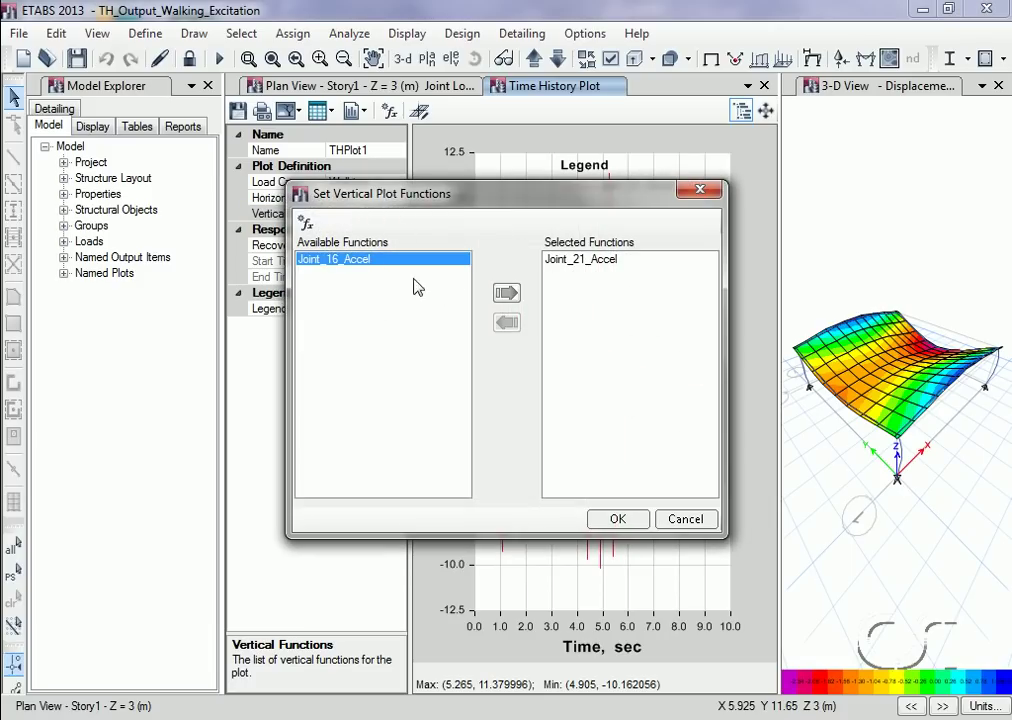
left_click(507, 294)
left_click(612, 519)
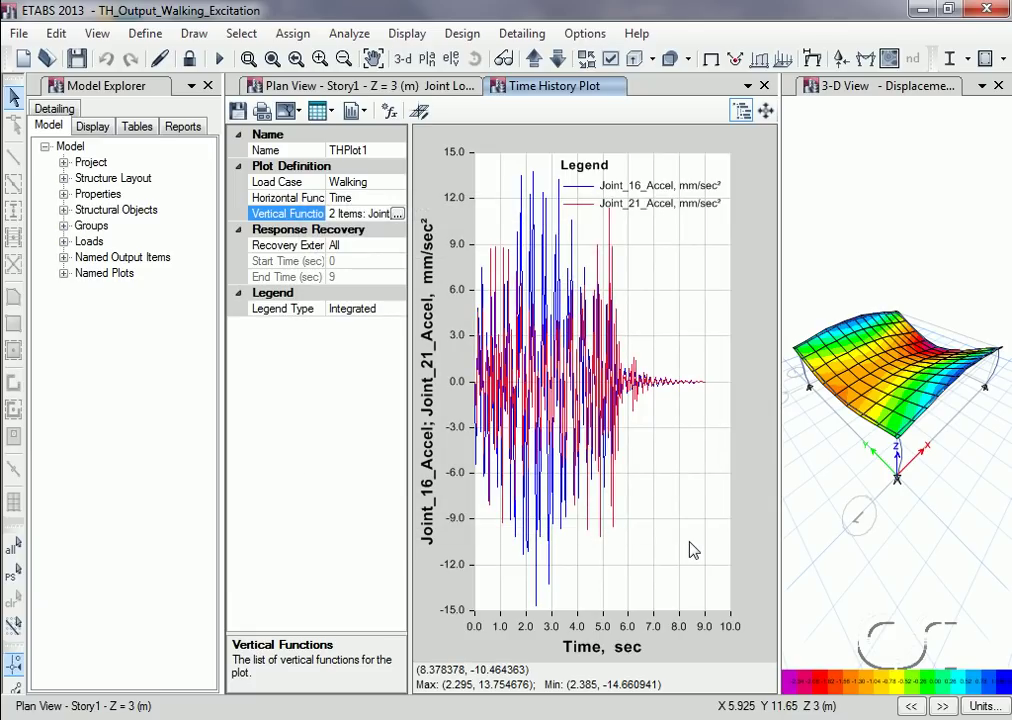
Change the plot's response recovery extent to User Specified with an end time of 7 sec.
left_click(340, 247)
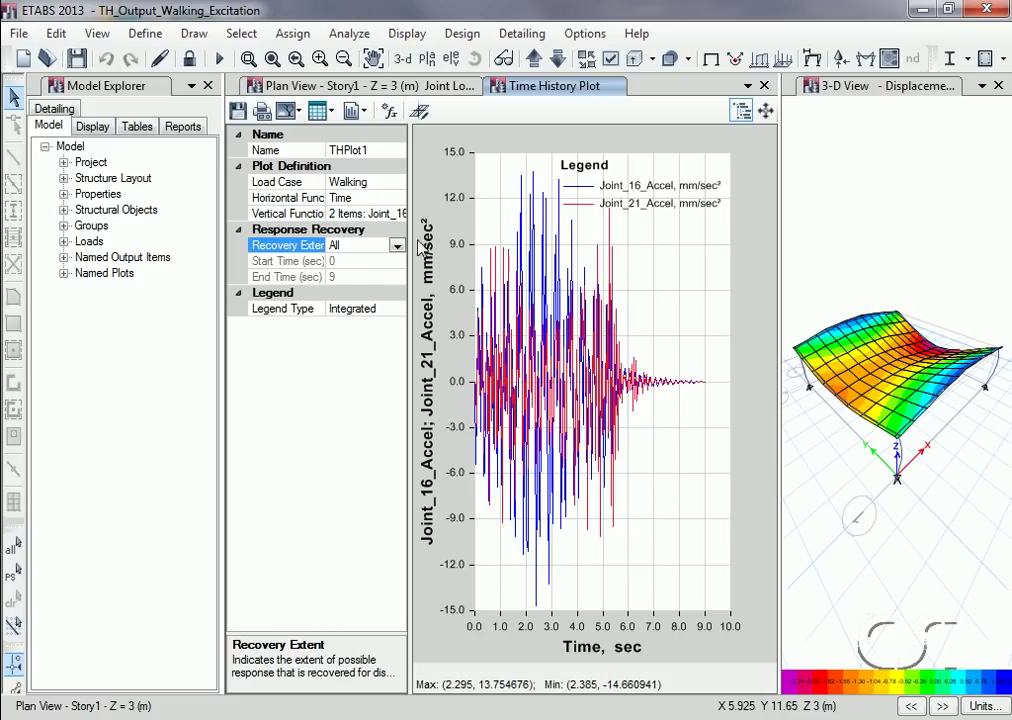
left_click(397, 246)
left_click(331, 277)
left_click(320, 277)
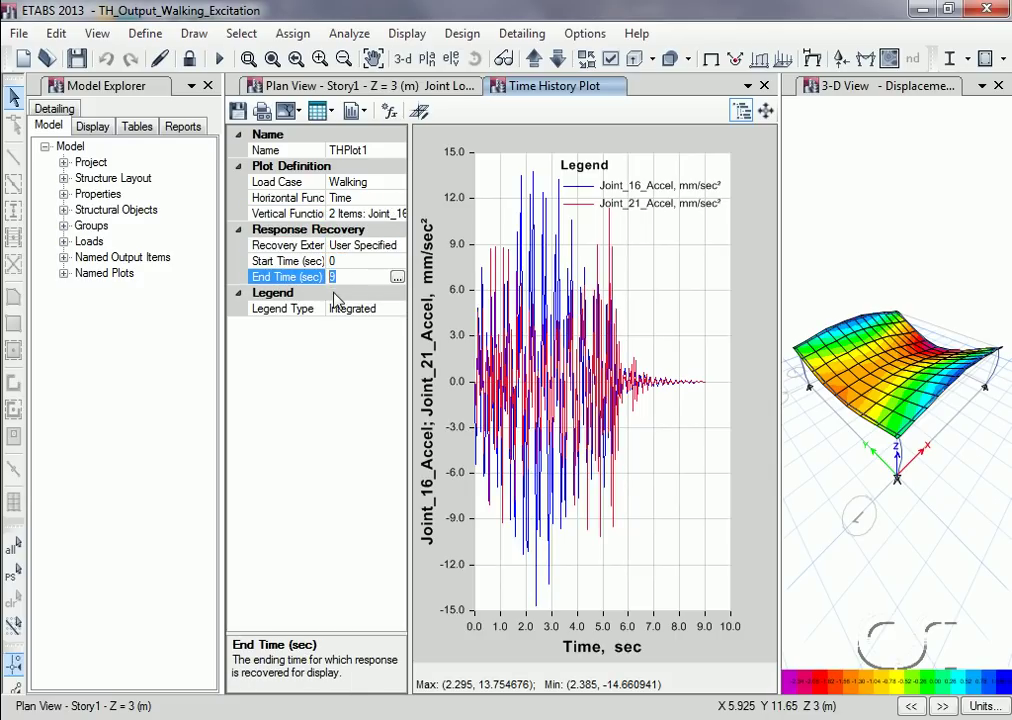
type("7")
left_click(349, 262)
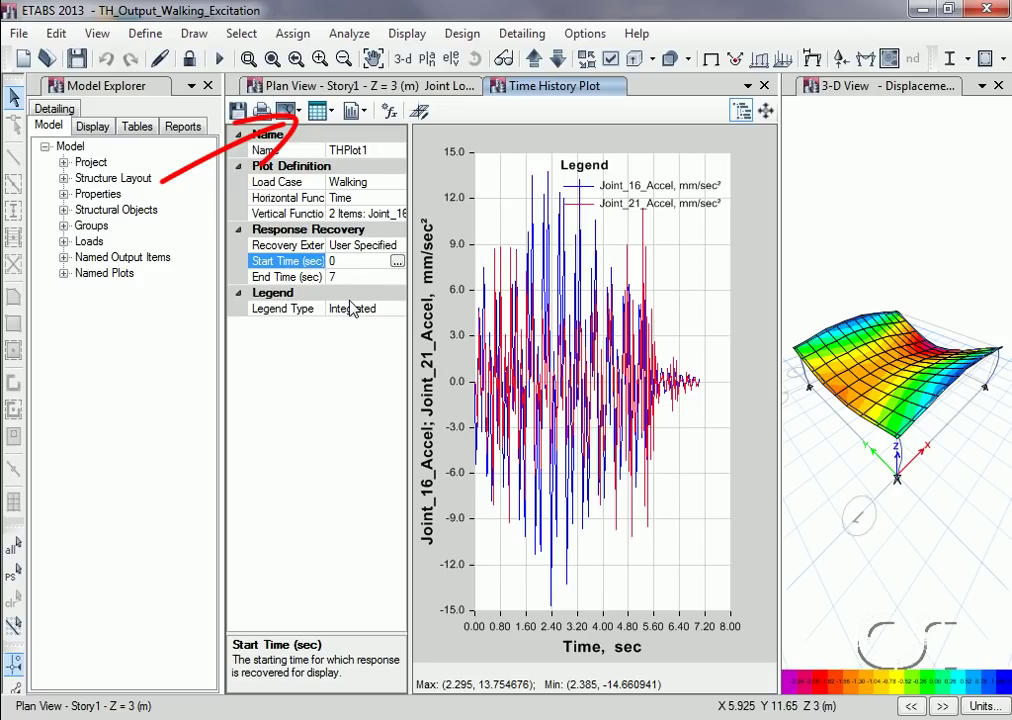
Review the plotted accelerations as a formatted table and close it.
left_click(331, 113)
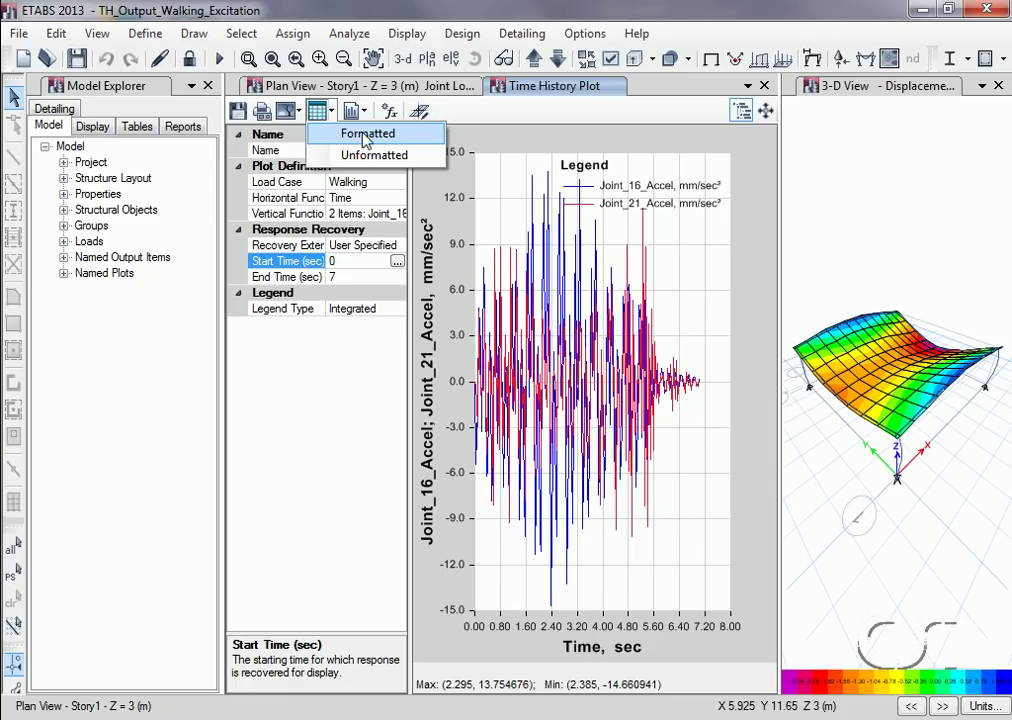
left_click(366, 135)
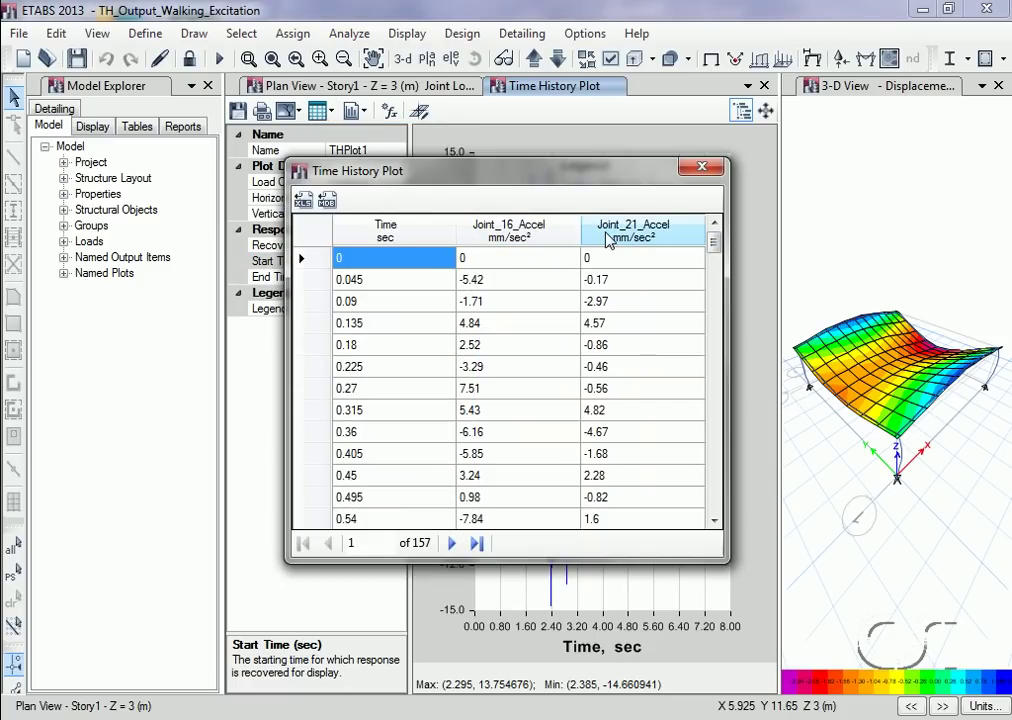
left_click(704, 168)
Check the plot's image export options and print preview, and hide and redisplay the plot parameters.
left_click(297, 111)
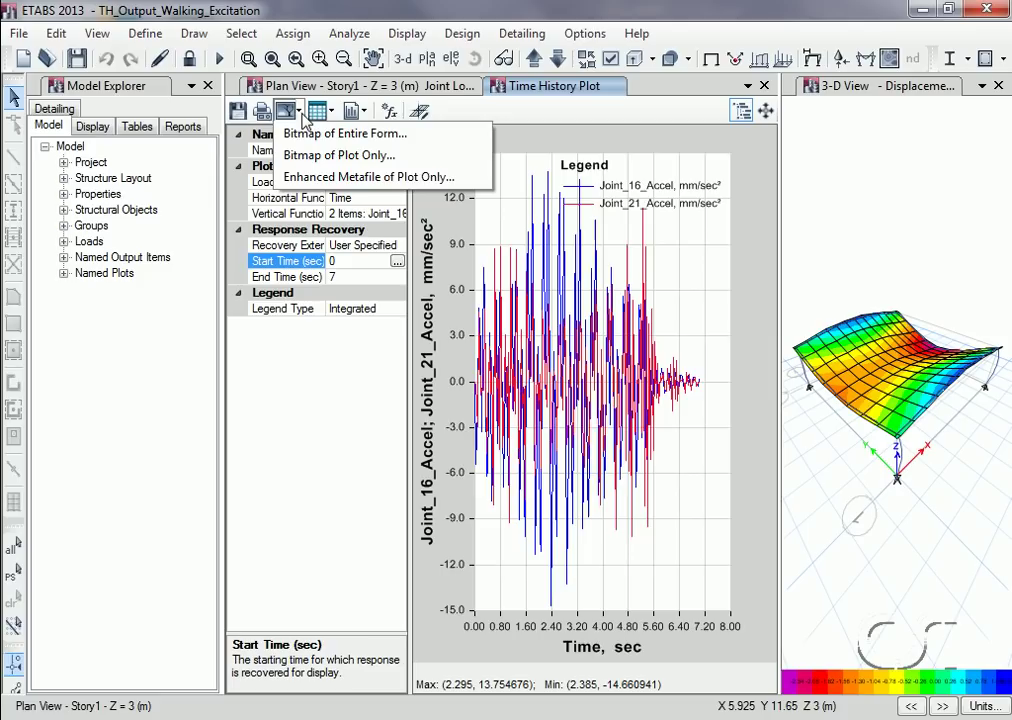
left_click(295, 113)
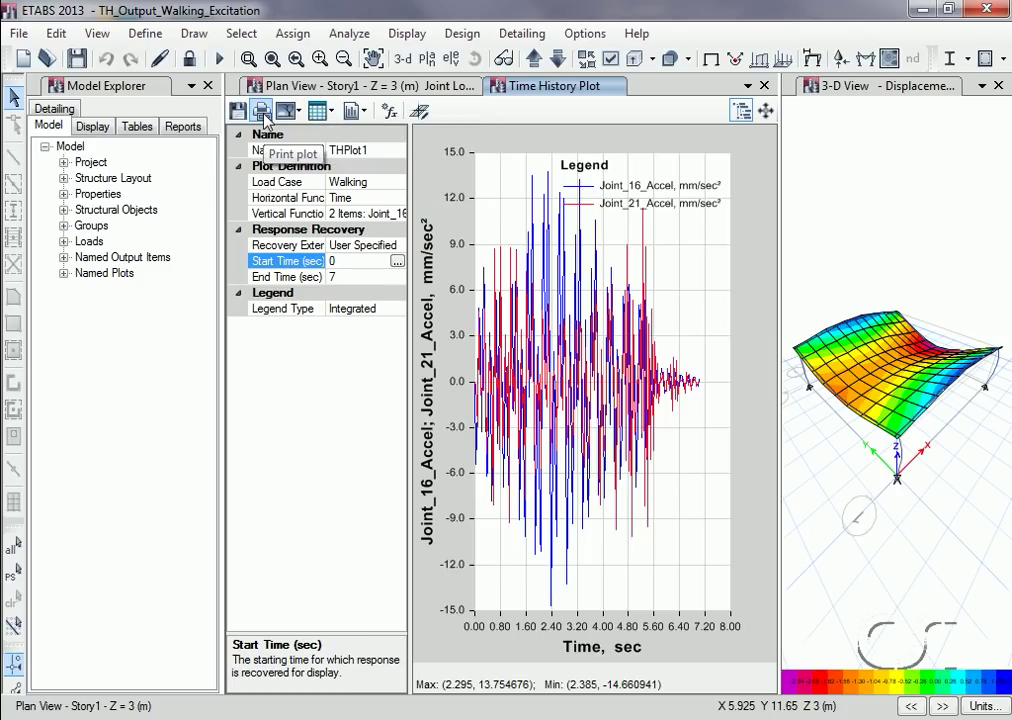
left_click(262, 112)
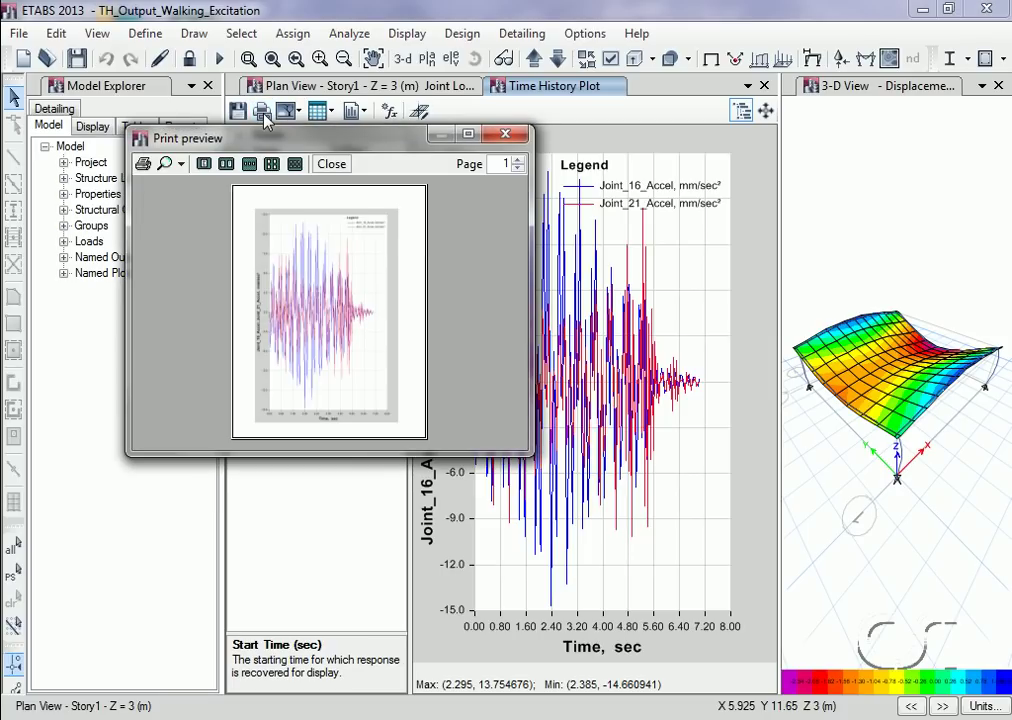
left_click(503, 136)
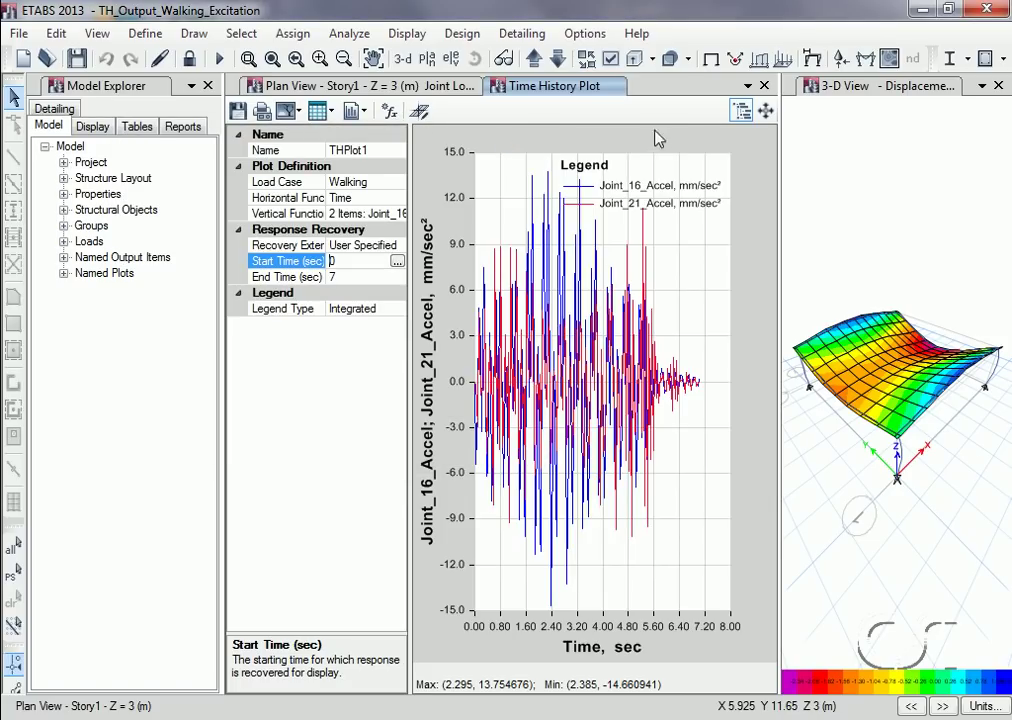
left_click(739, 113)
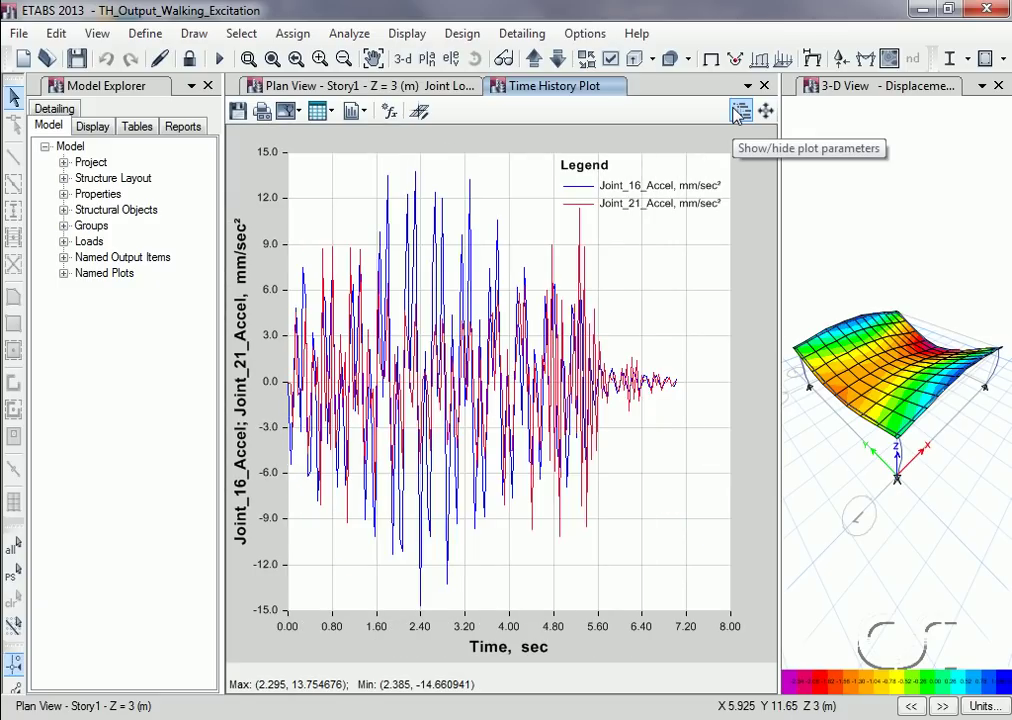
left_click(739, 113)
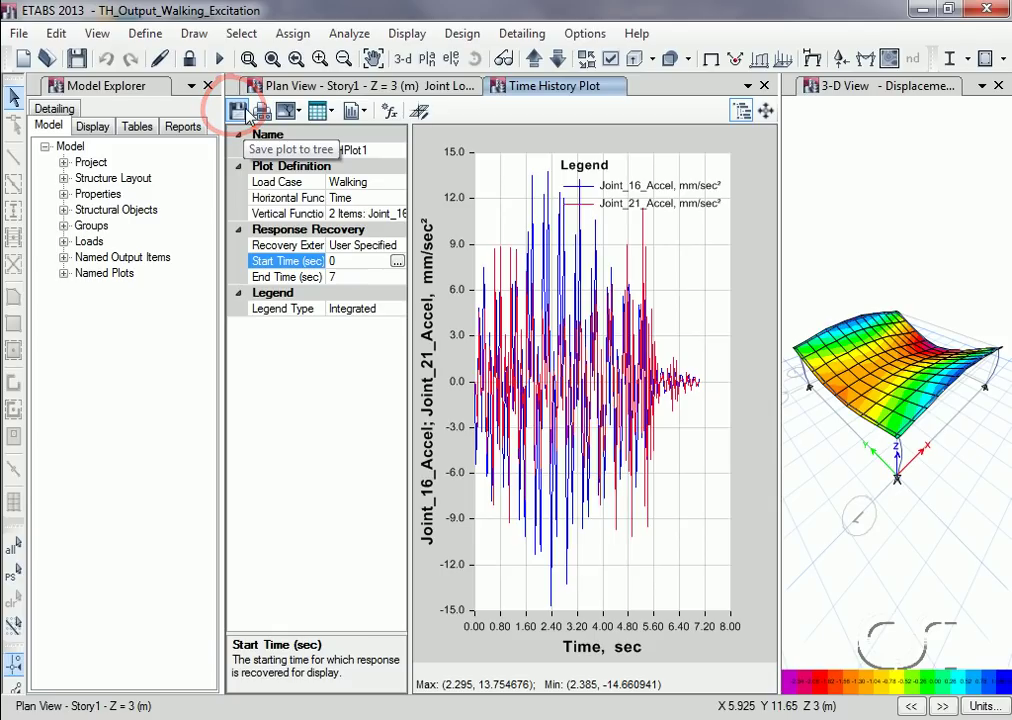
Save the plot THPlot1 to the model tree and expand the named Time History Plots to show it.
left_click(248, 113)
left_click(63, 275)
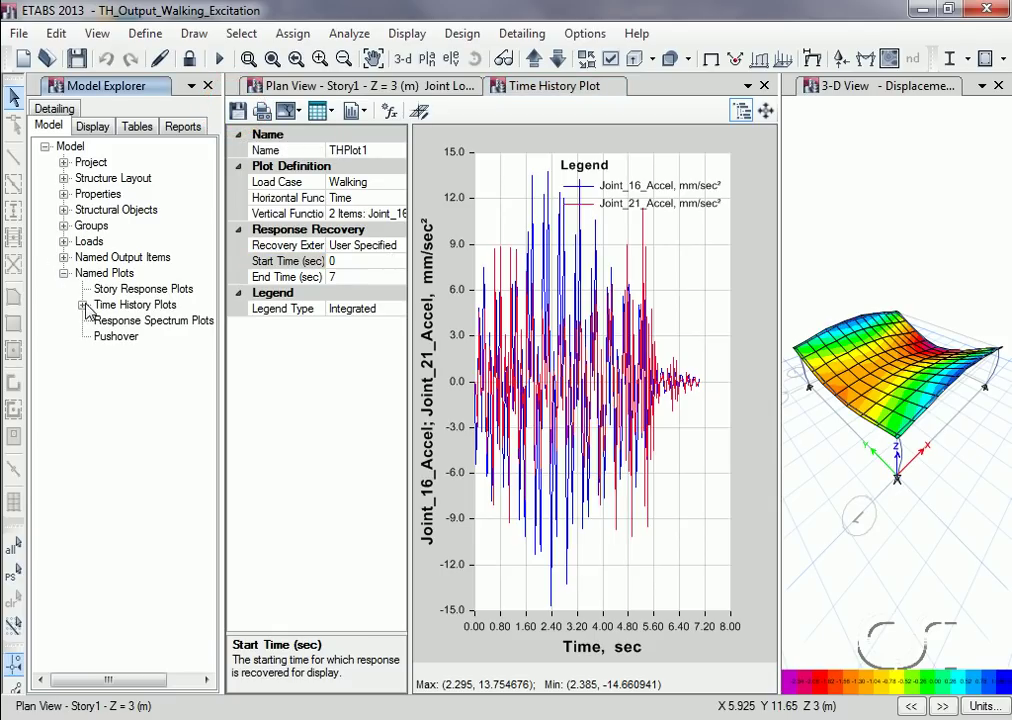
left_click(84, 306)
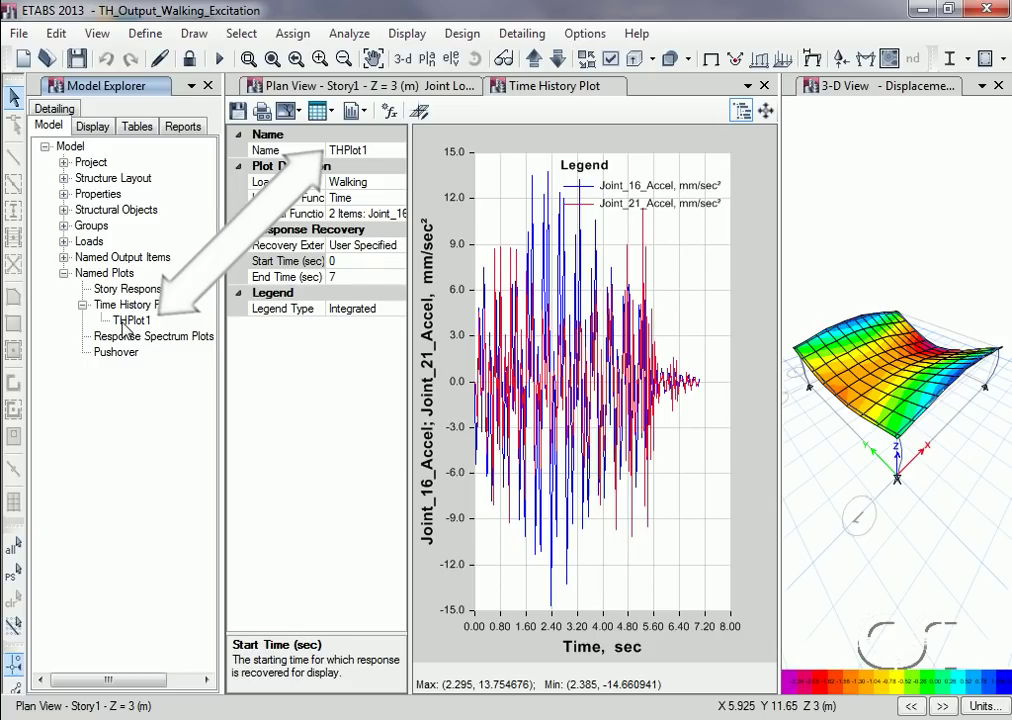
Return to the Story1 plan view and unlock the model, accepting deletion of the analysis results.
left_click(288, 88)
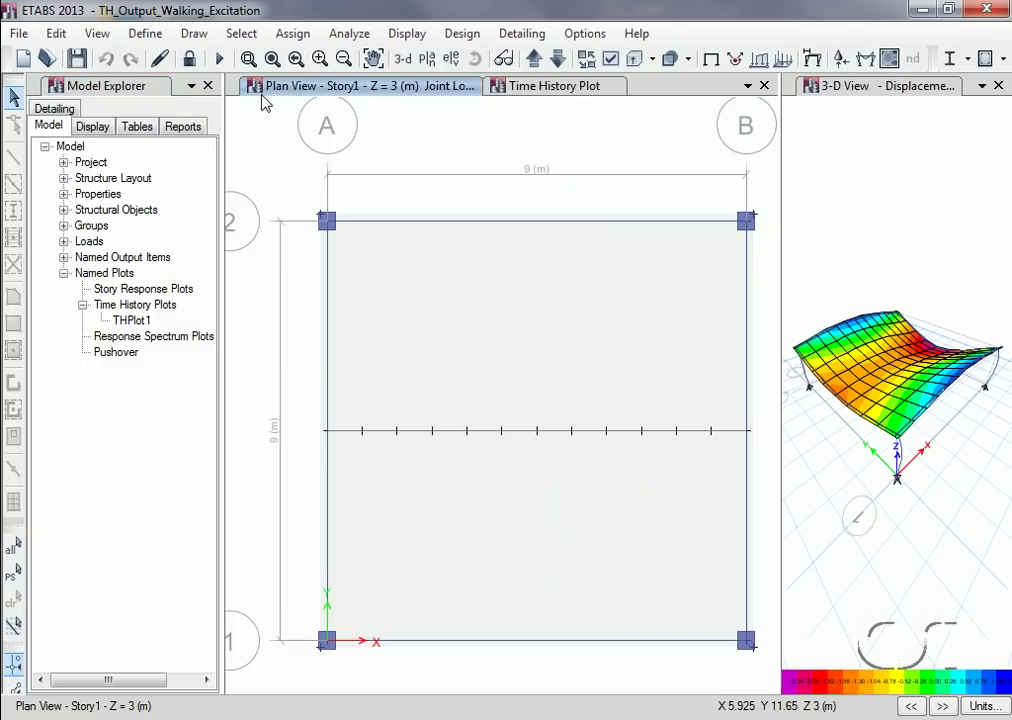
left_click(193, 61)
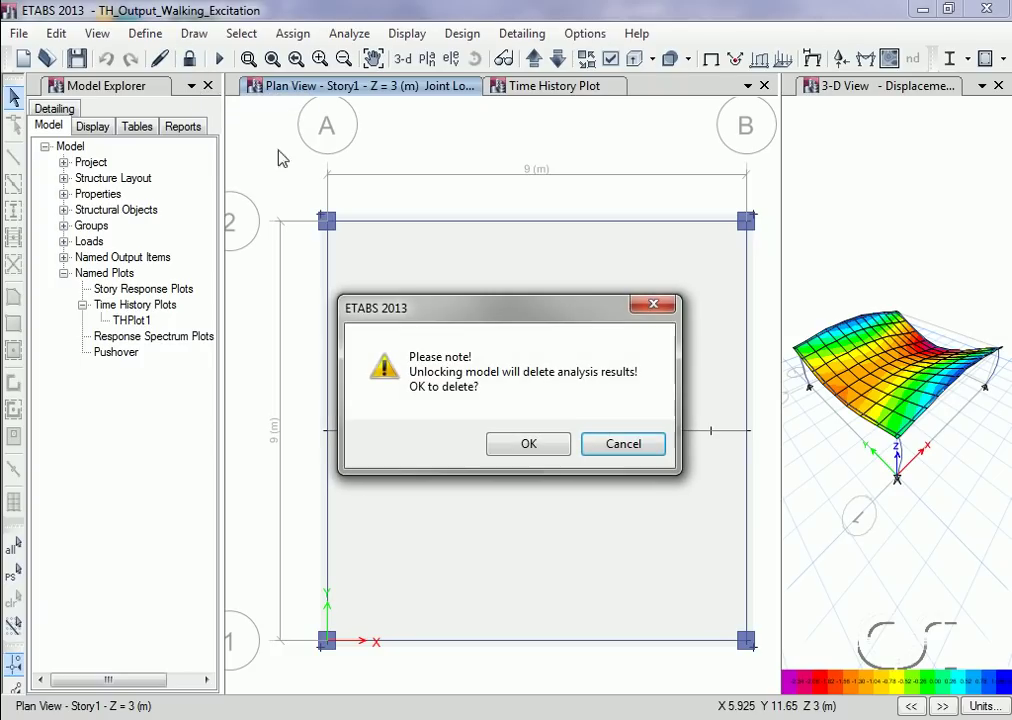
left_click(525, 444)
Set the Walking load case's constant modal damping for all modes to 0.05 and save the load case.
left_click(158, 38)
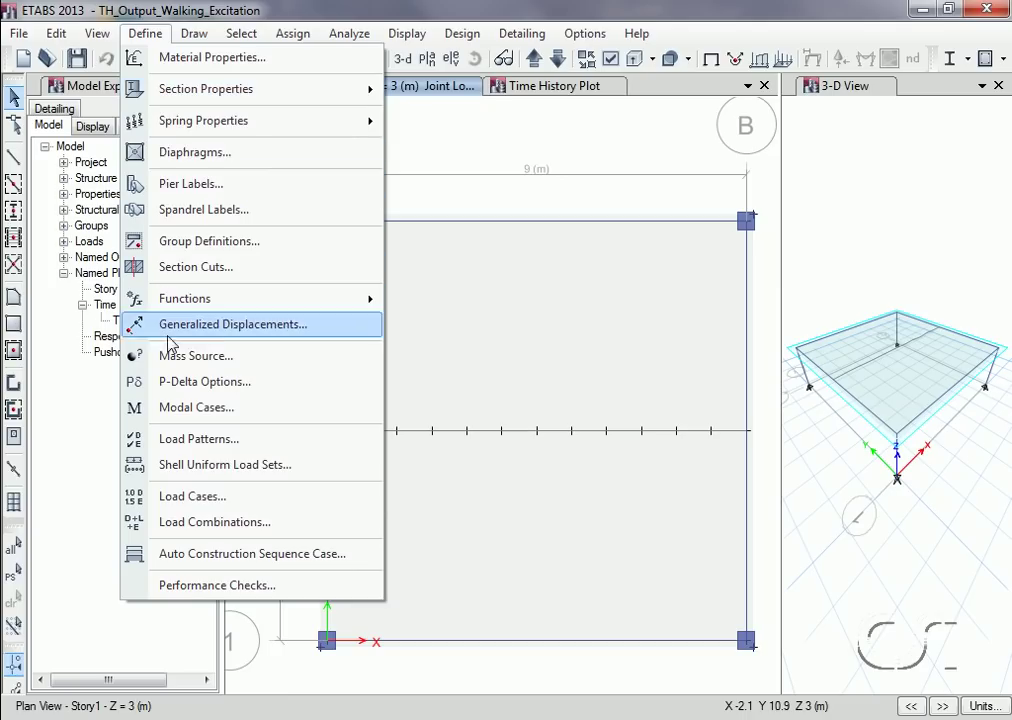
left_click(227, 502)
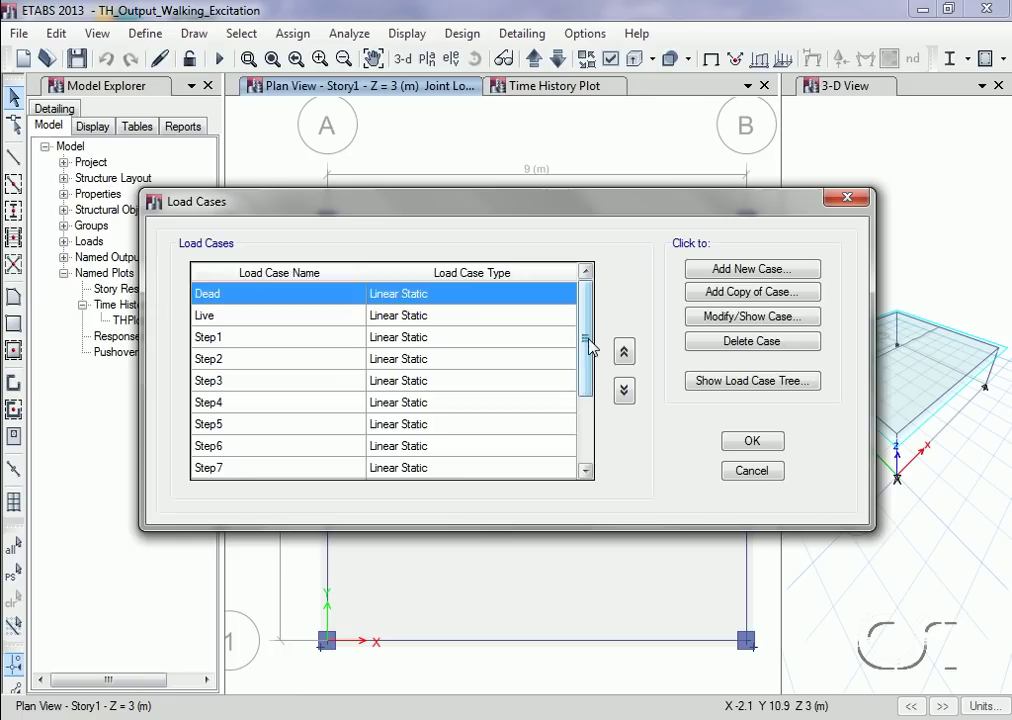
left_click_drag(587, 343, 583, 451)
left_click(289, 470)
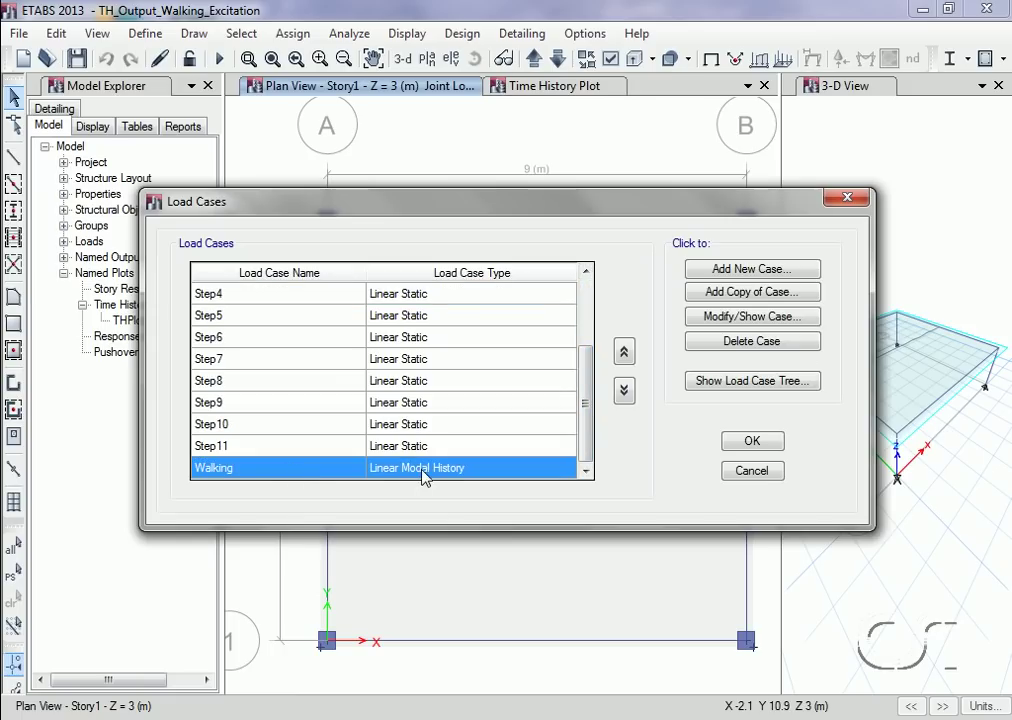
left_click(755, 318)
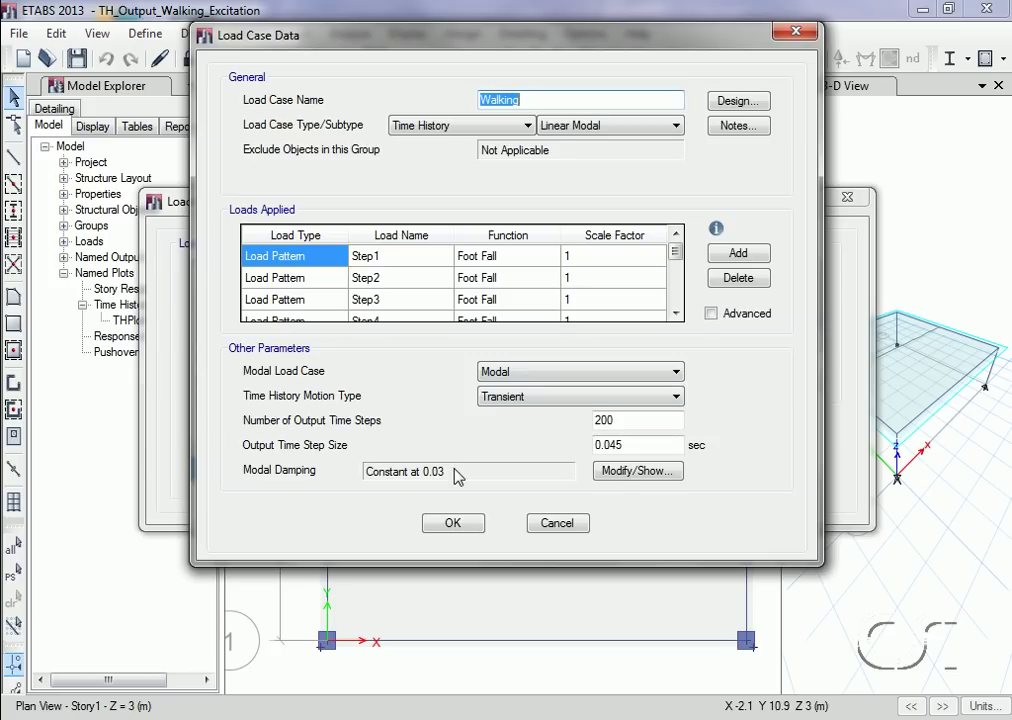
left_click(620, 472)
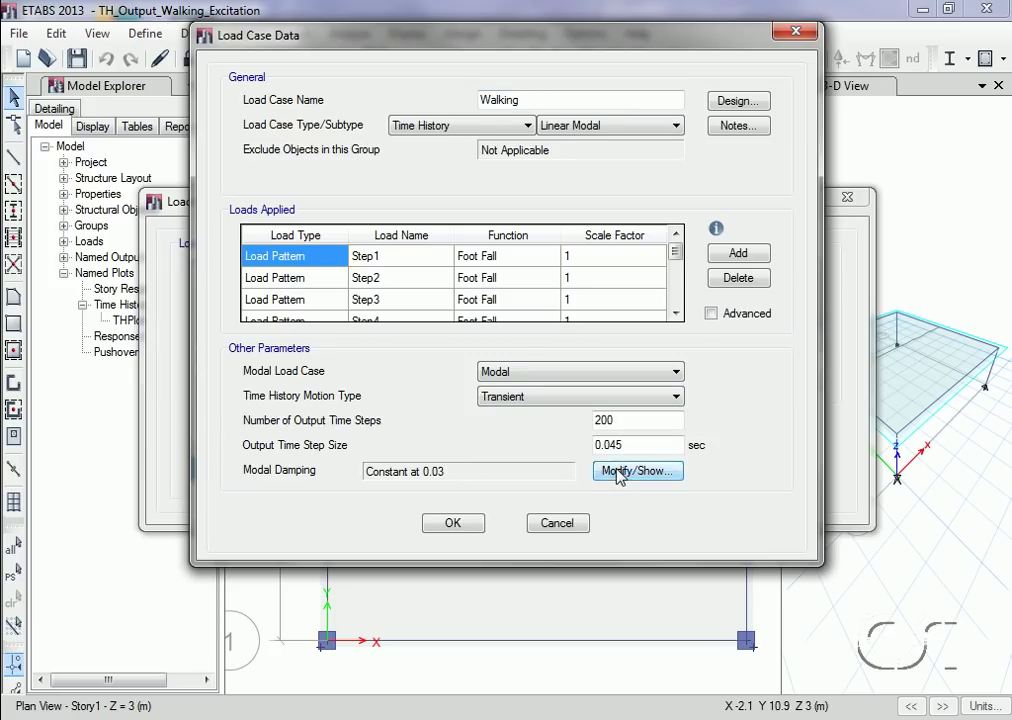
left_click(538, 337)
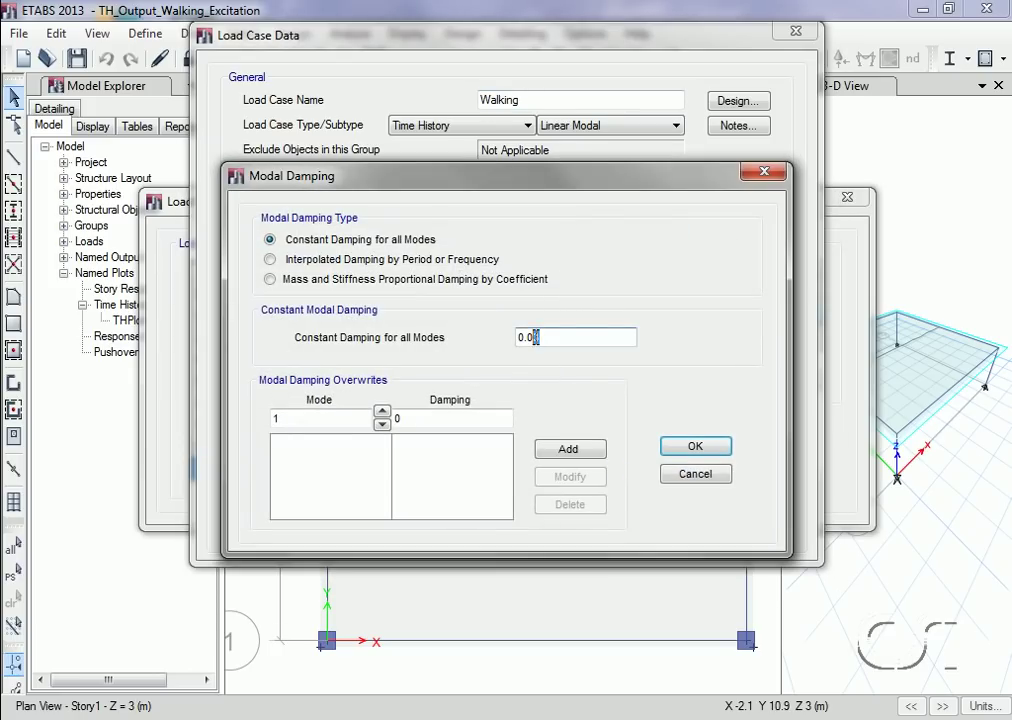
type("05")
left_click(692, 447)
left_click(454, 523)
left_click(740, 444)
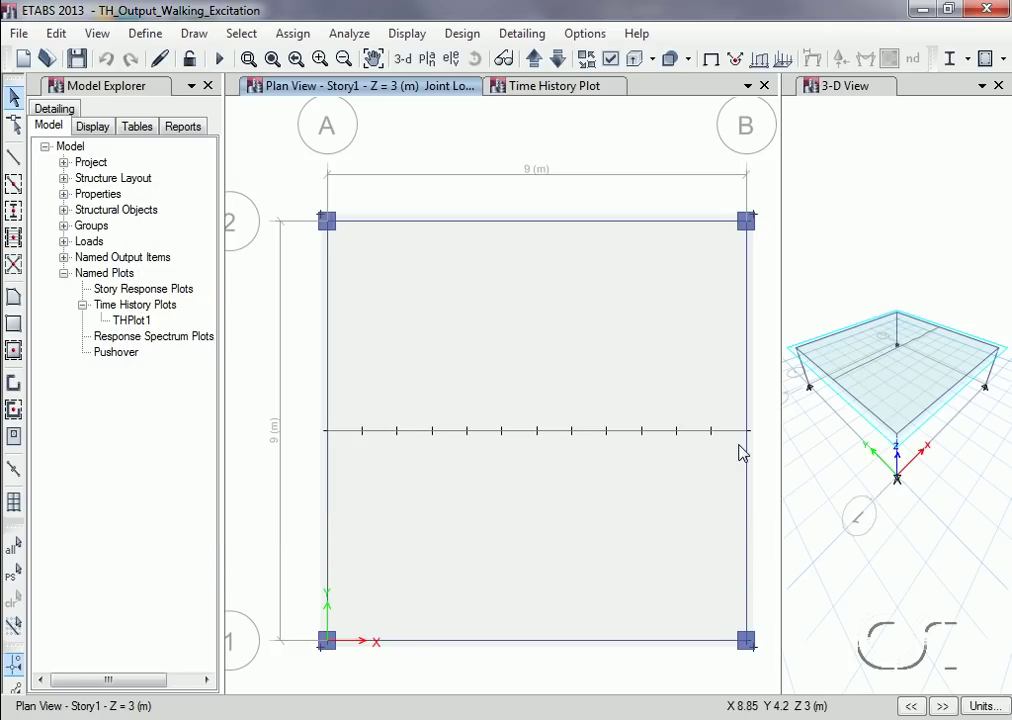
Rerun the analysis and display the Time History Plot for the revised Walking load case.
left_click(221, 62)
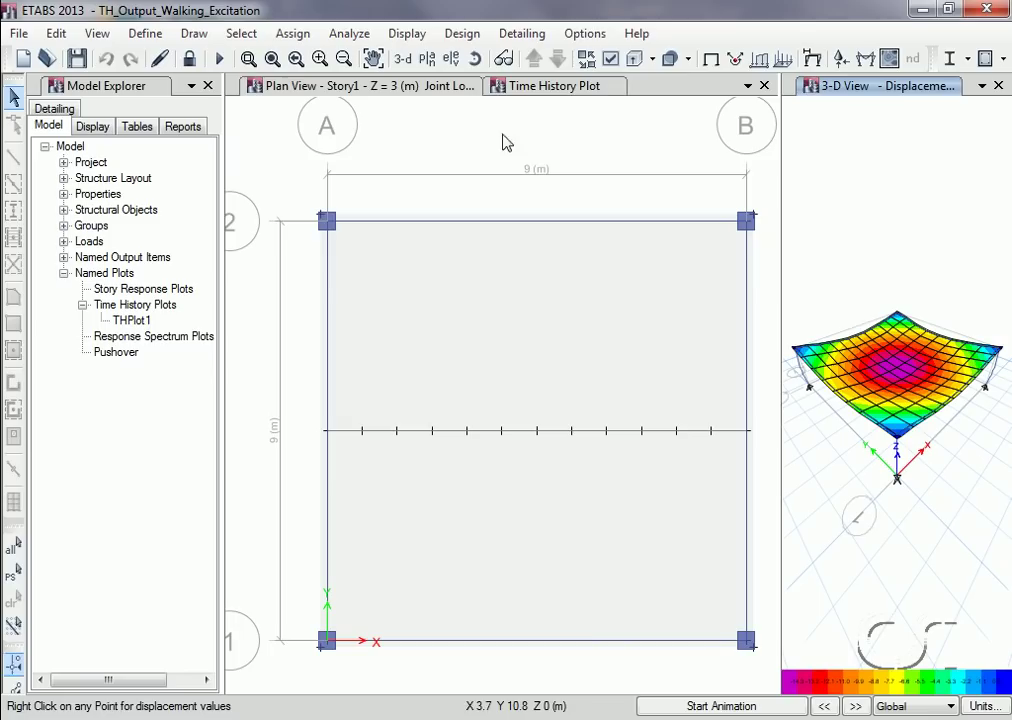
left_click(545, 93)
left_click(545, 87)
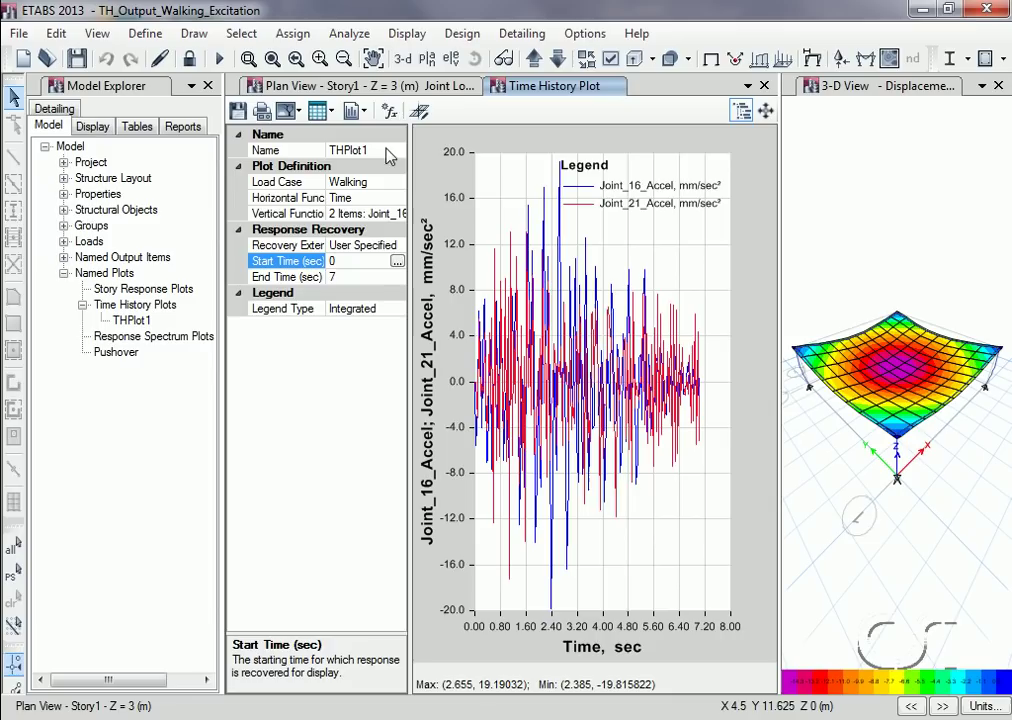
Add a Joint Displacement plot function named Joint_16_Displ.
left_click(389, 112)
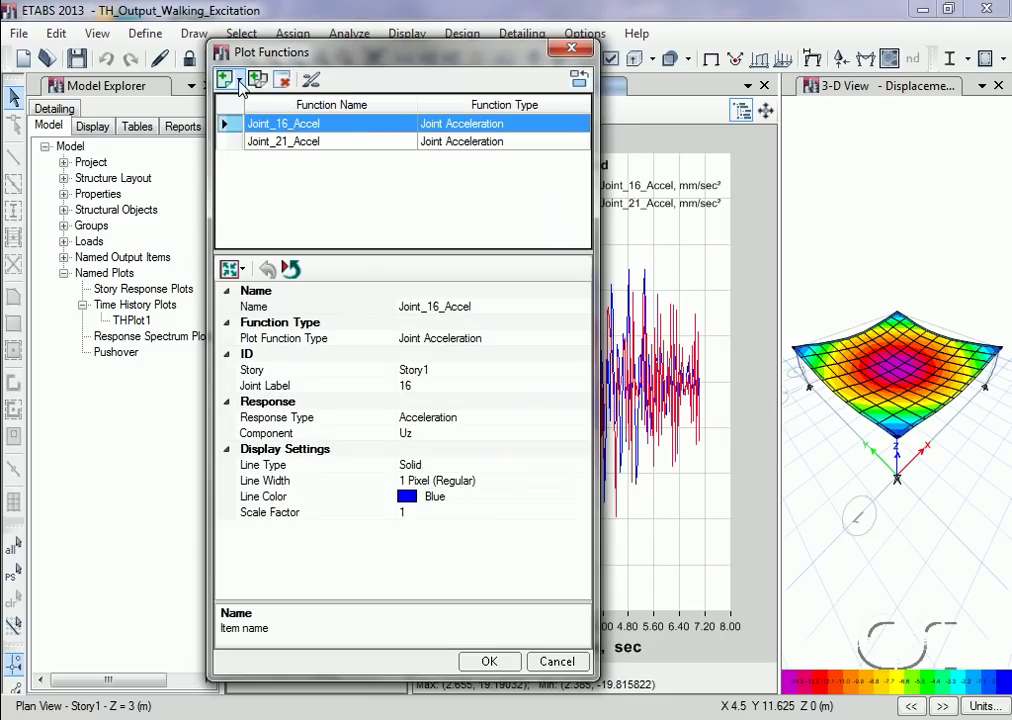
left_click(239, 82)
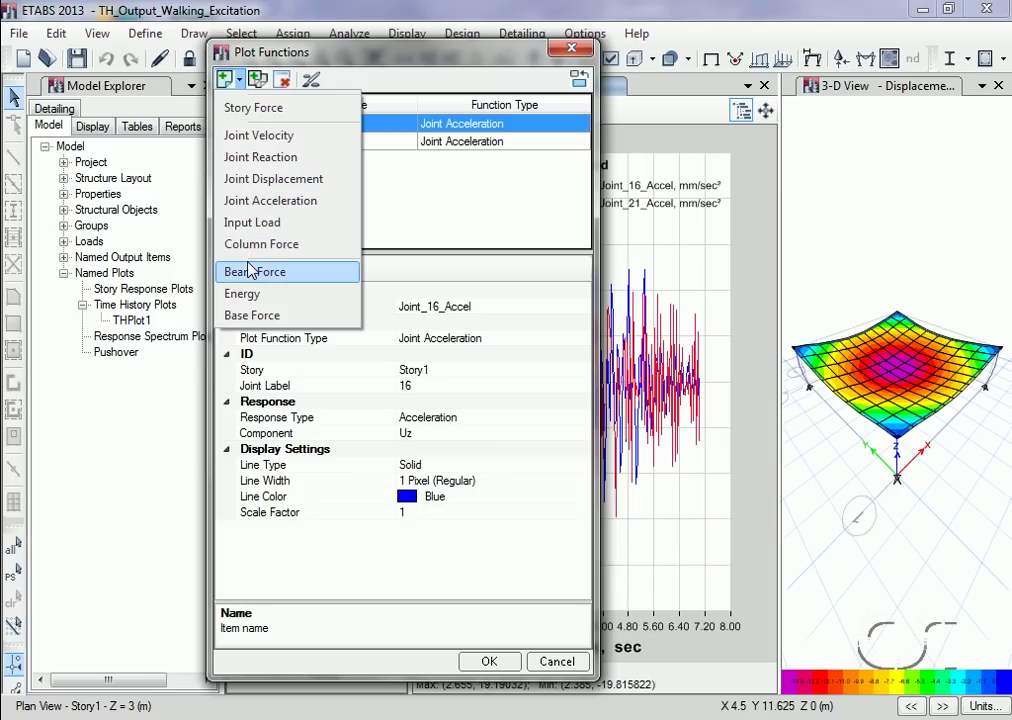
key("Down")
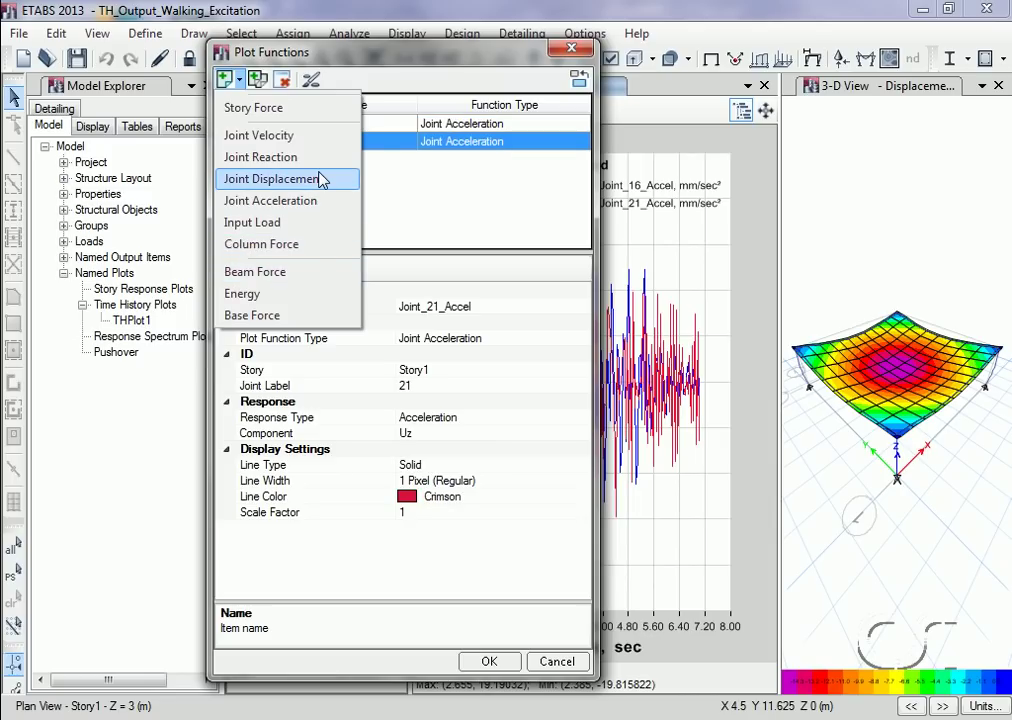
left_click(321, 180)
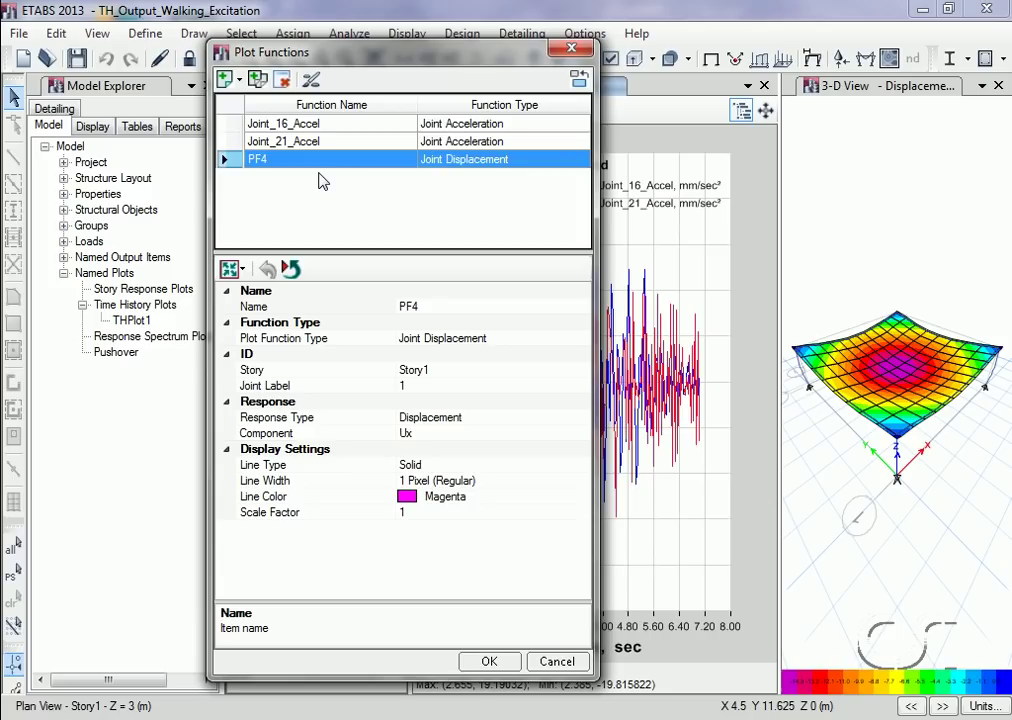
left_click(440, 307)
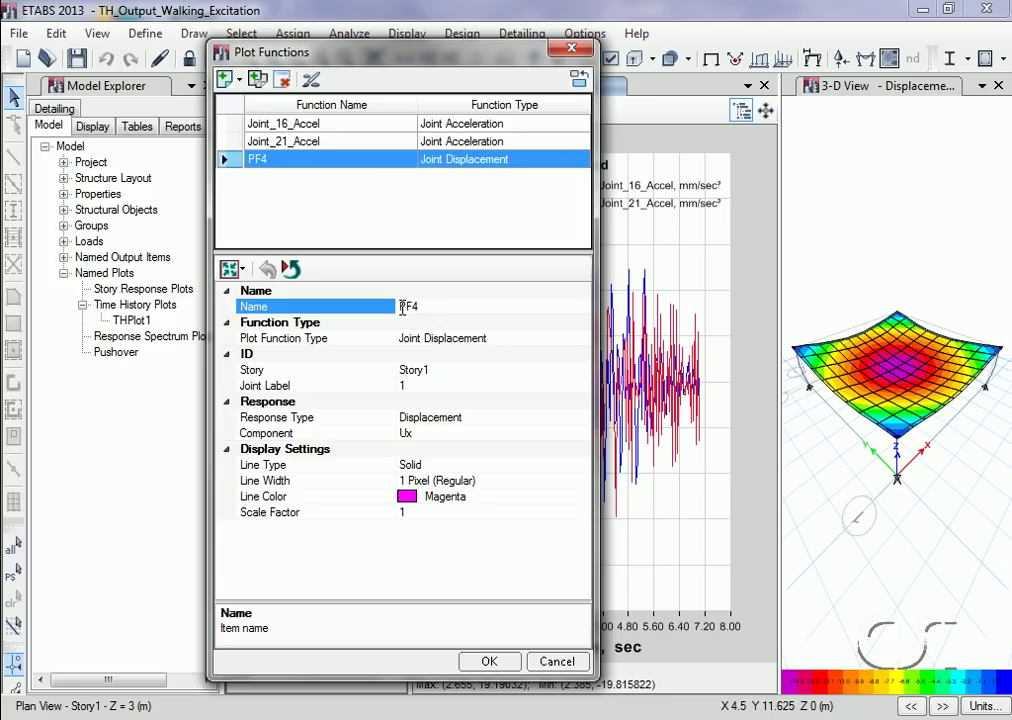
left_click_drag(436, 306, 400, 306)
type("Joint_16_Displ")
Set the Joint_16_Displ function to joint label 16 and displacement component Uz.
left_click(410, 385)
left_click(581, 386)
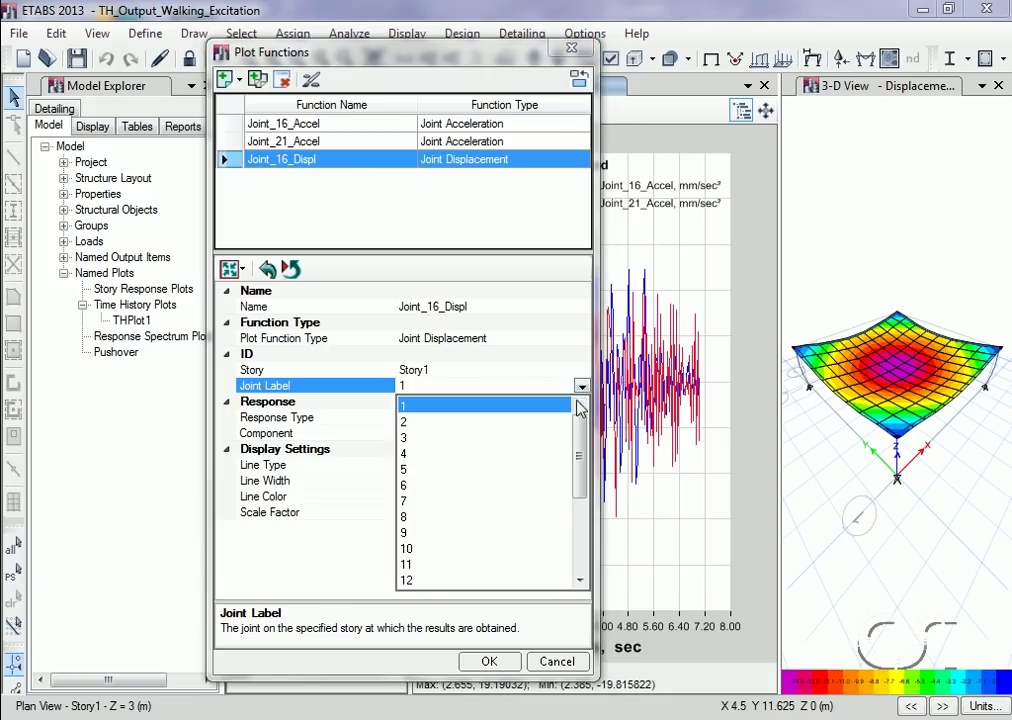
left_click_drag(576, 422, 577, 478)
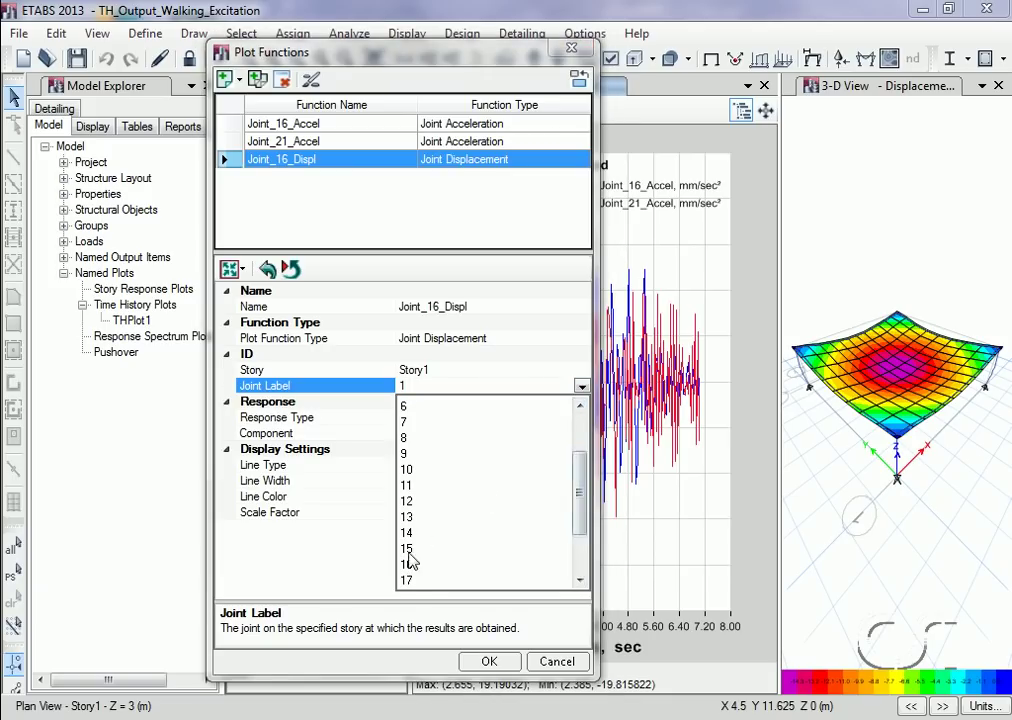
left_click(407, 565)
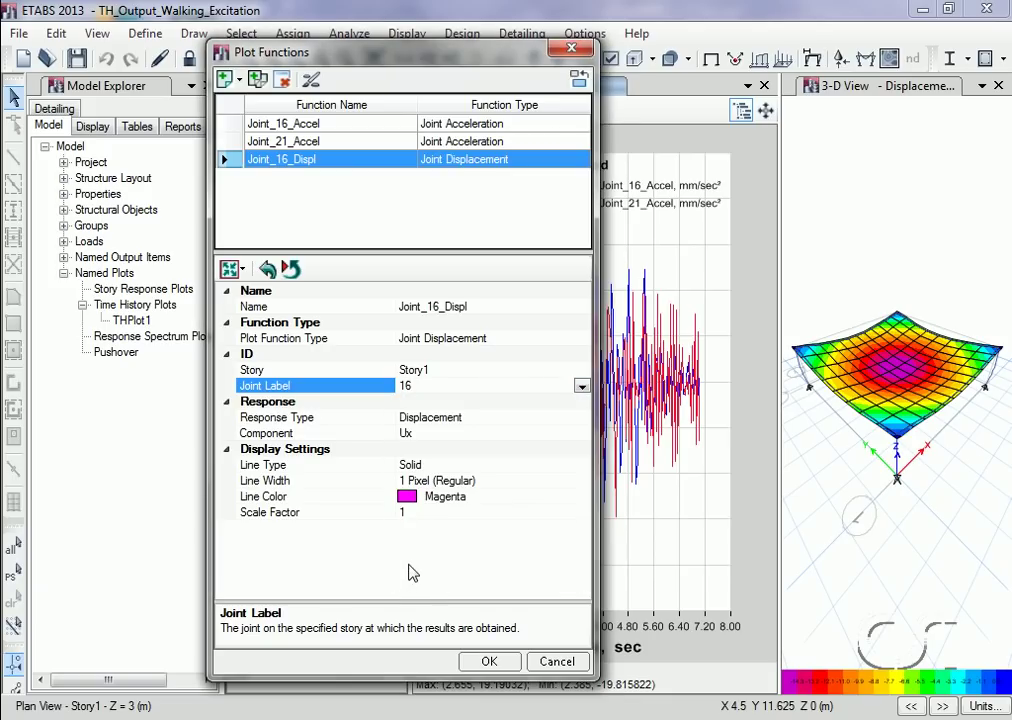
left_click(433, 432)
left_click(581, 434)
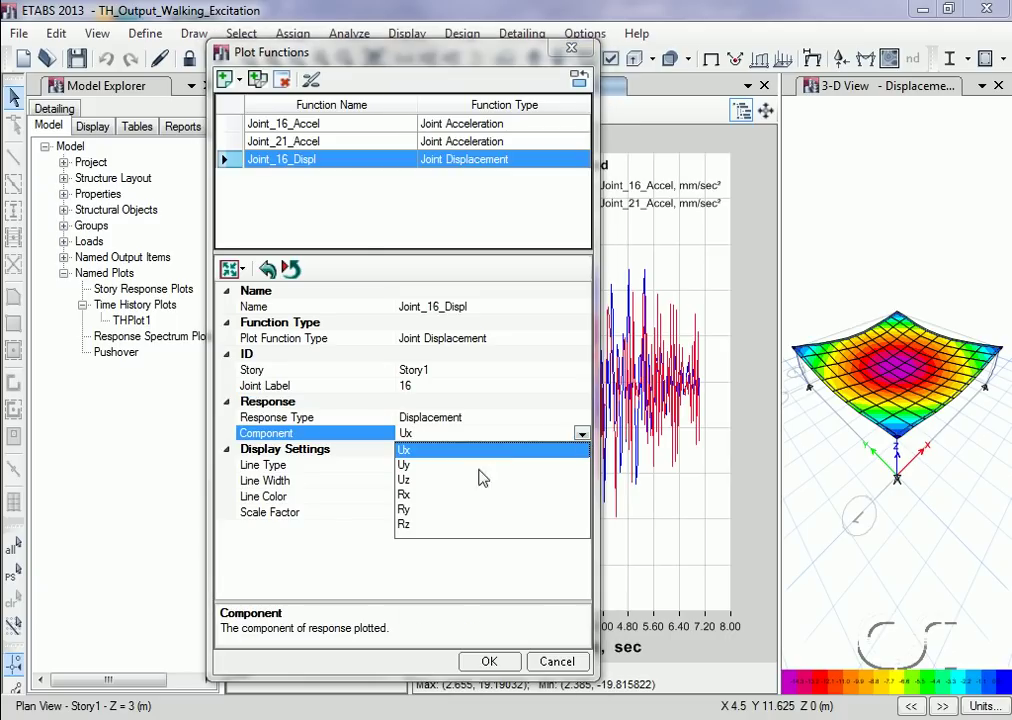
left_click(402, 480)
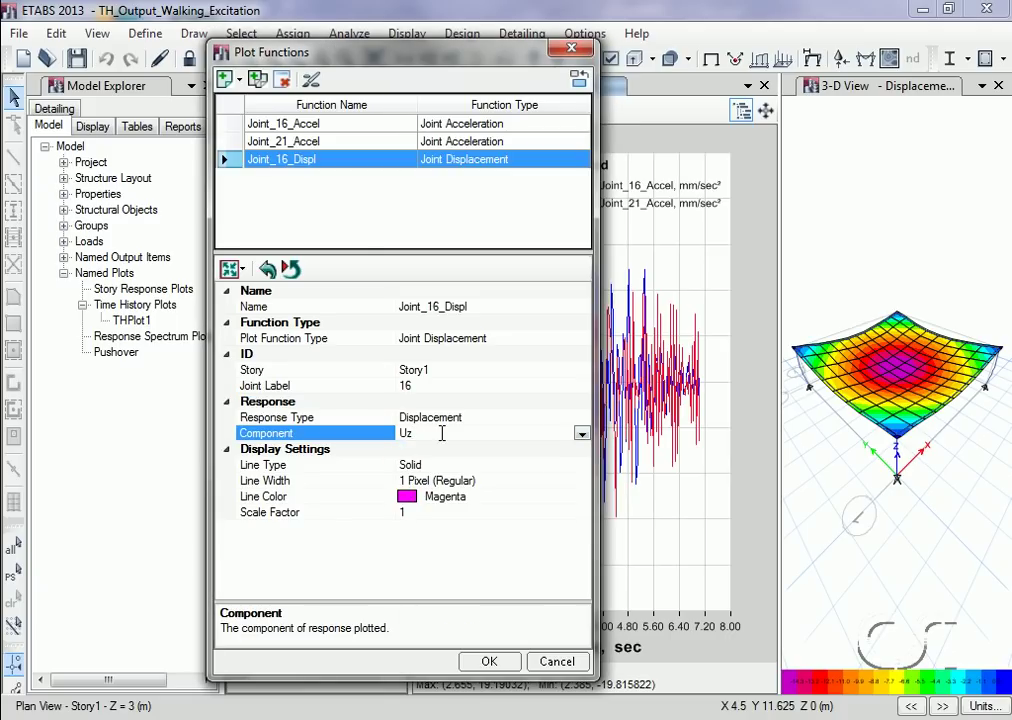
Set the Joint_16_Displ line color to ForestGreen and accept the plot functions.
left_click(462, 494)
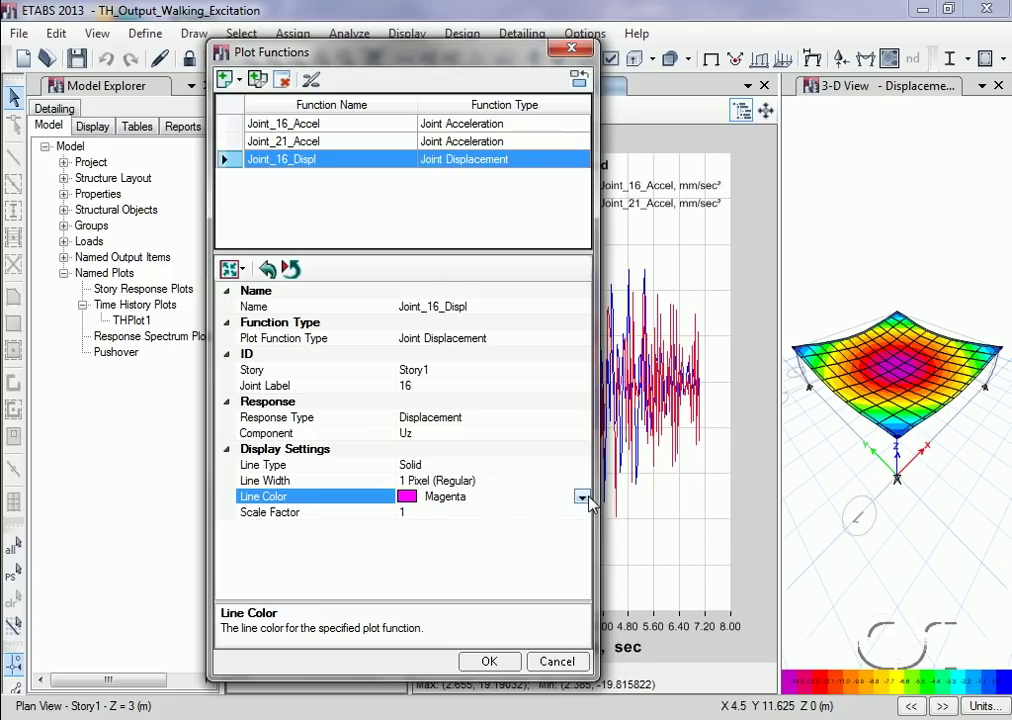
left_click(581, 497)
left_click_drag(581, 468, 594, 398)
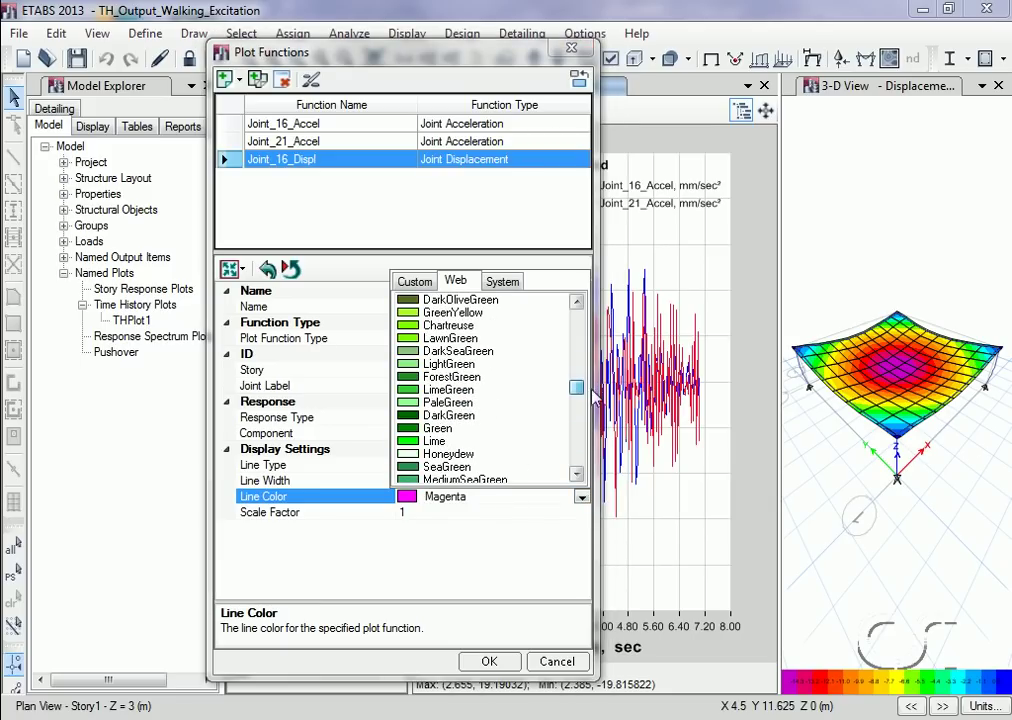
left_click(450, 377)
left_click(489, 662)
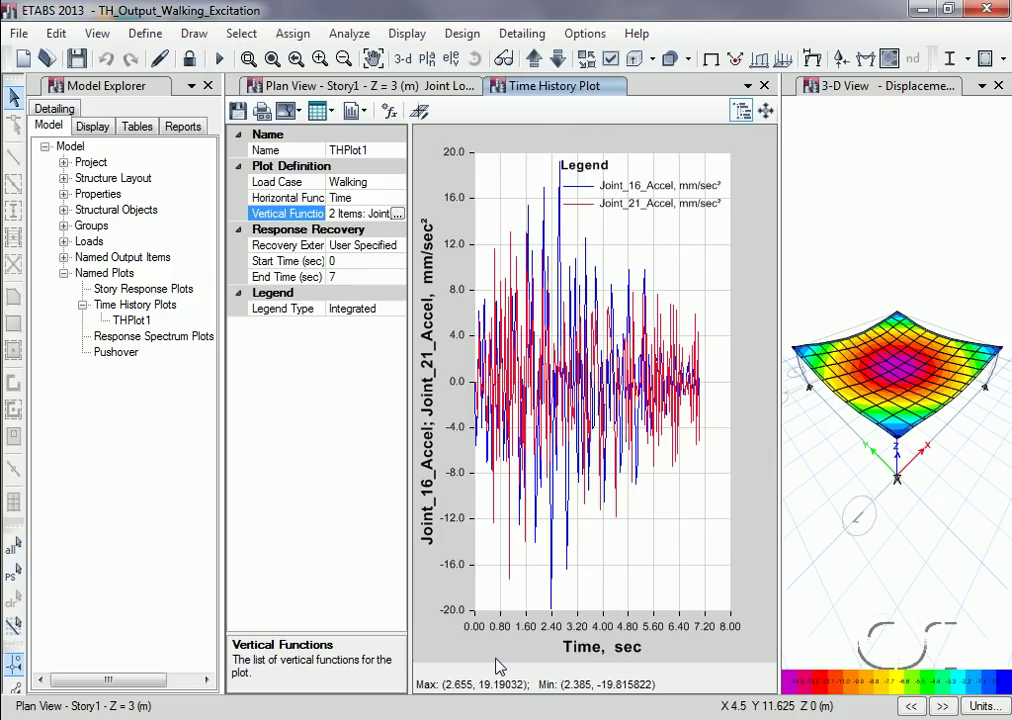
Replace both joint acceleration functions with Joint_16_Displ as the only vertical function of the plot.
left_click(400, 210)
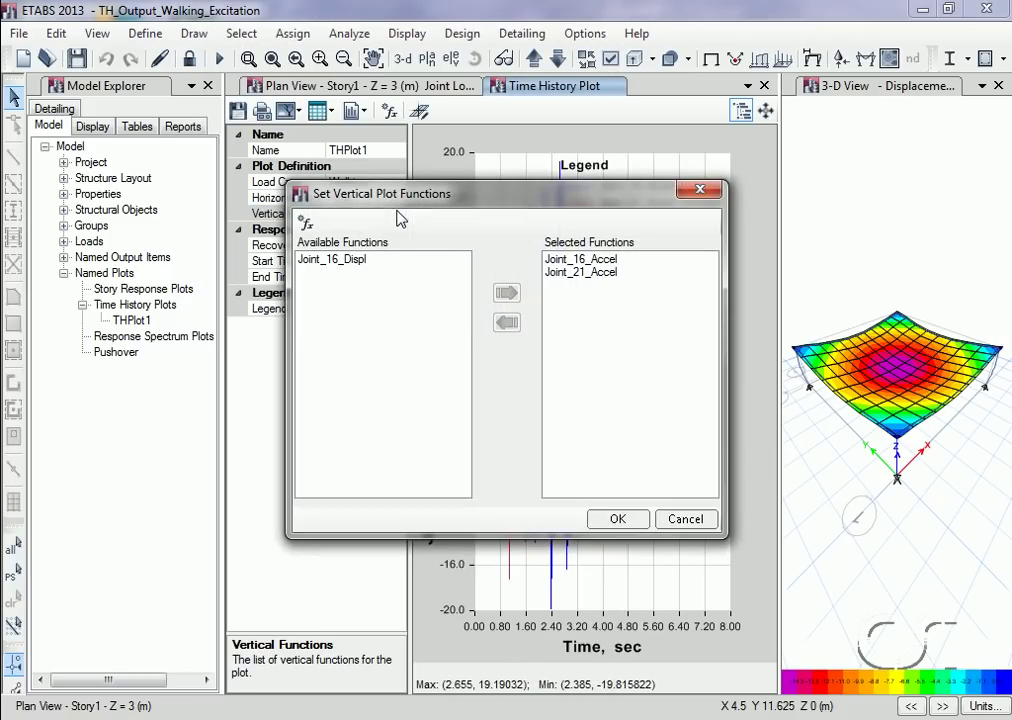
left_click(588, 259)
left_click(507, 322)
left_click(575, 260)
left_click(508, 323)
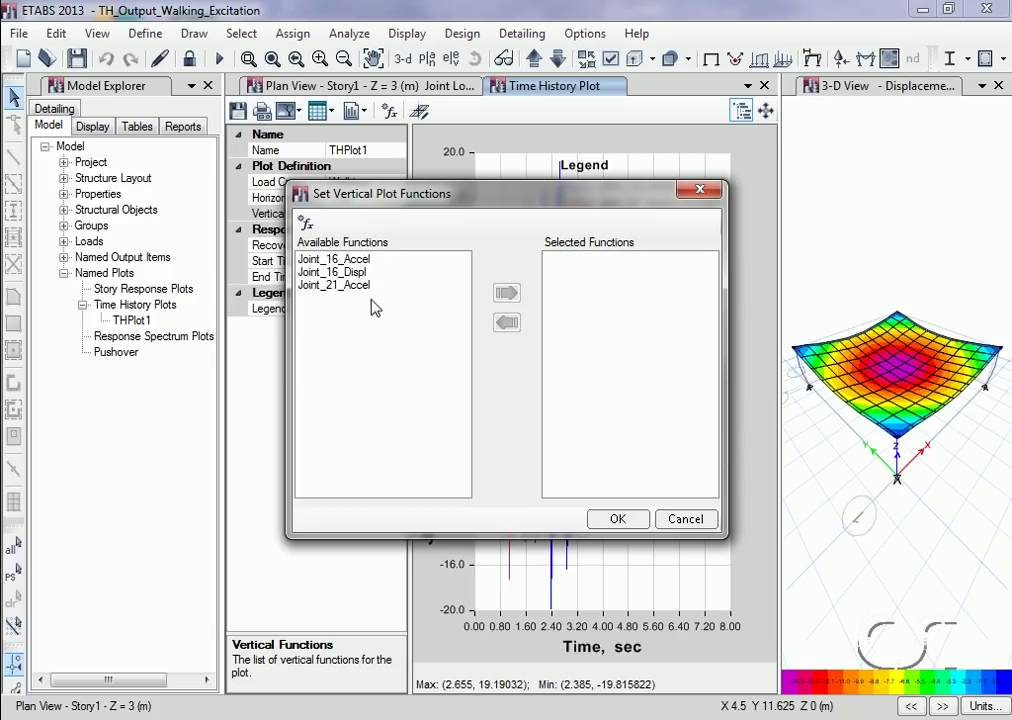
left_click(345, 272)
left_click(507, 292)
left_click(617, 519)
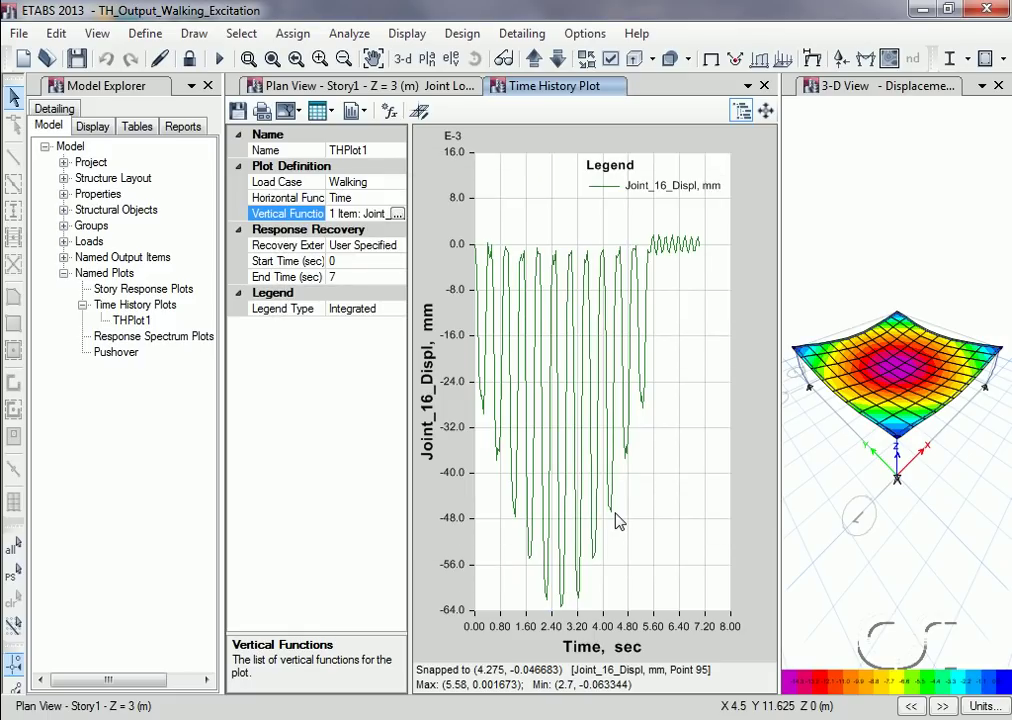